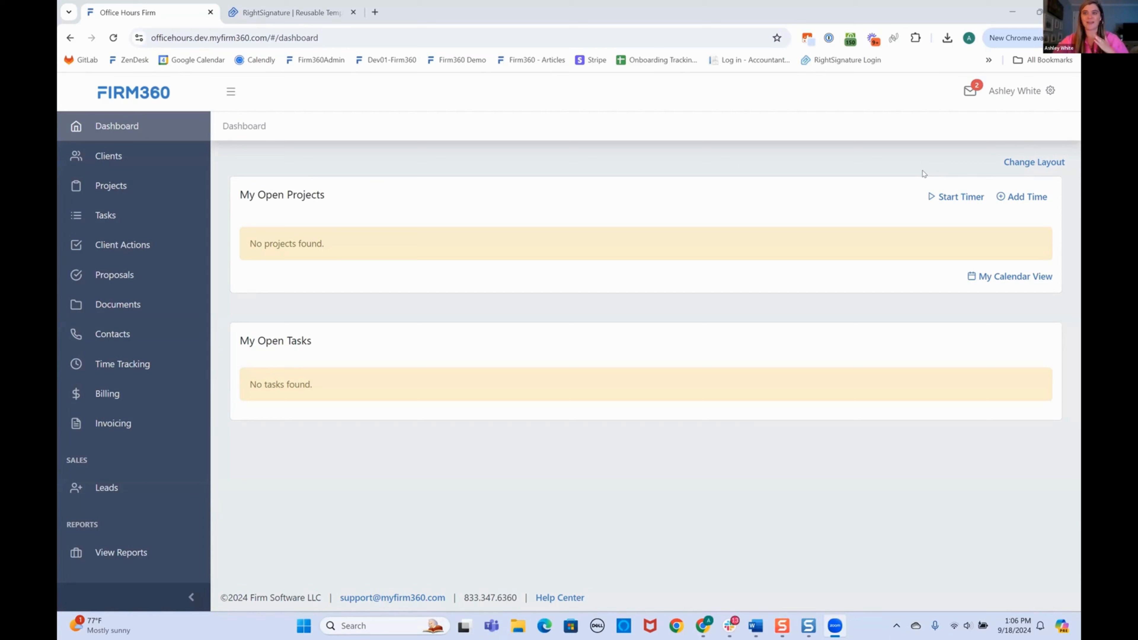
Open Firm360's Right Signature integration page from the account menu, showing three connected users.
{"action": "left_click", "coordinate": [1021, 91]}
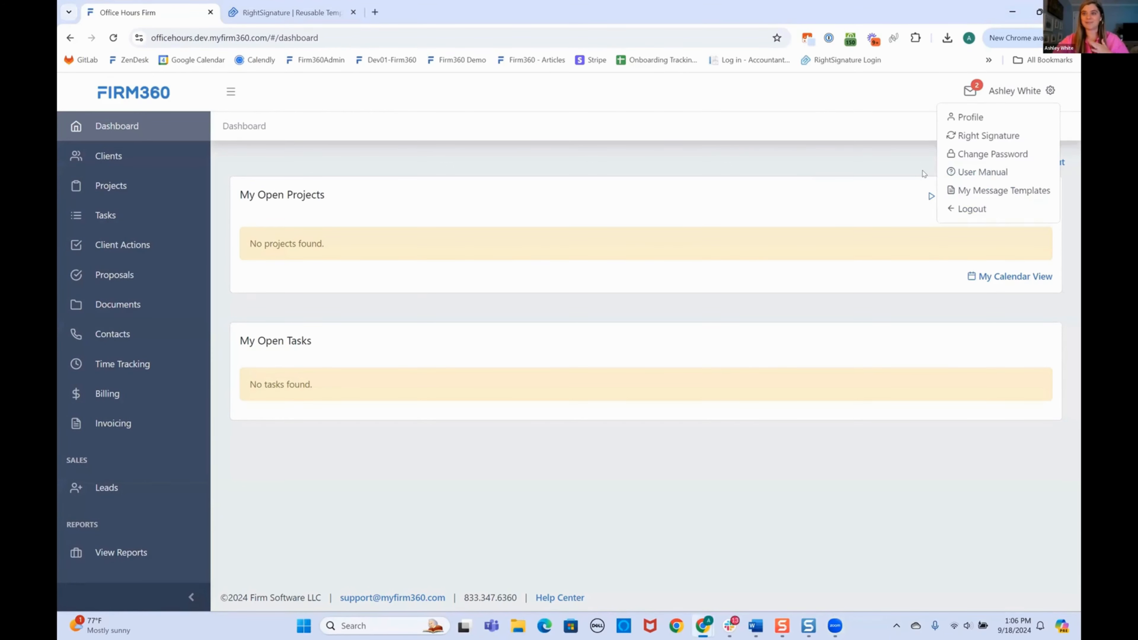
{"action": "left_click", "coordinate": [998, 136]}
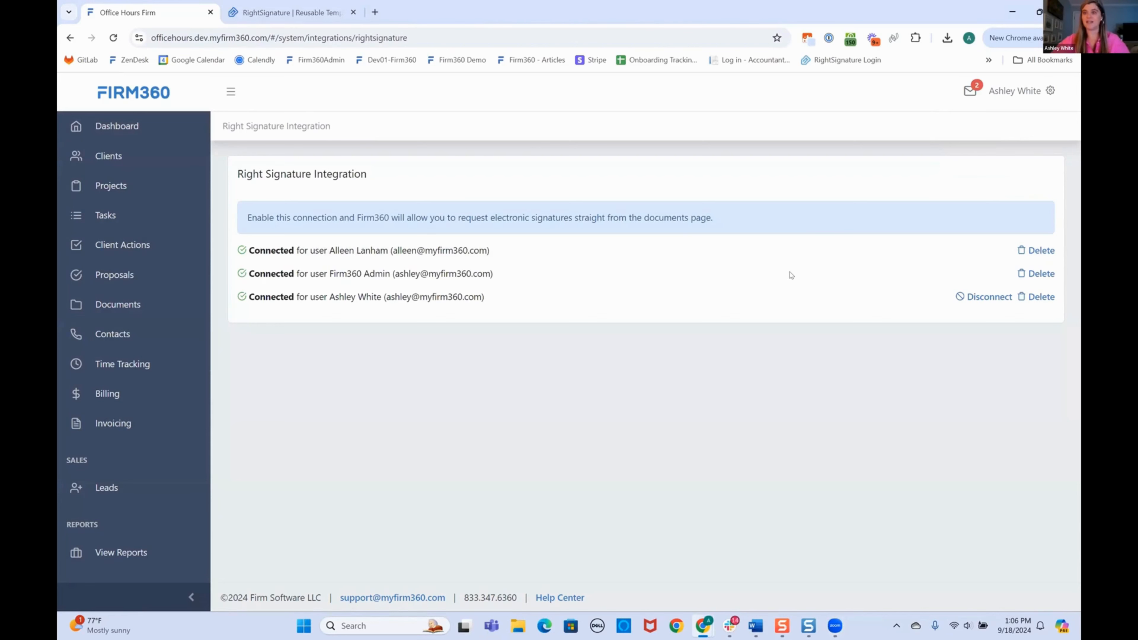
{"action": "left_click", "coordinate": [1049, 93]}
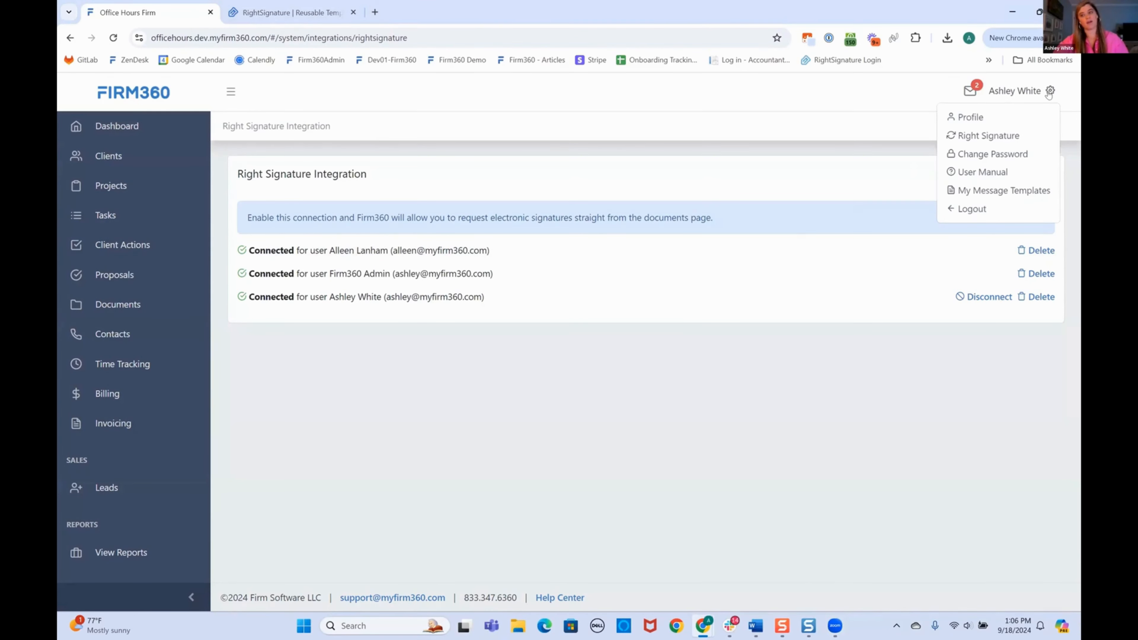
{"action": "left_click", "coordinate": [1003, 138]}
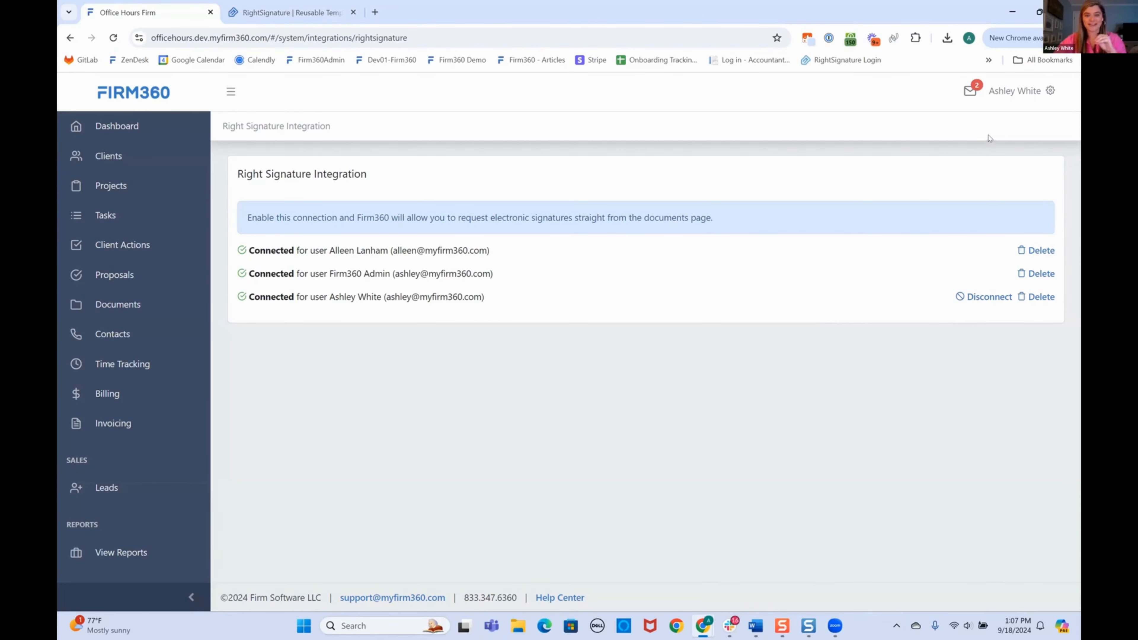
Switch to RightSignature and open the Reusable Templates library from Documents.
{"action": "left_click", "coordinate": [254, 14]}
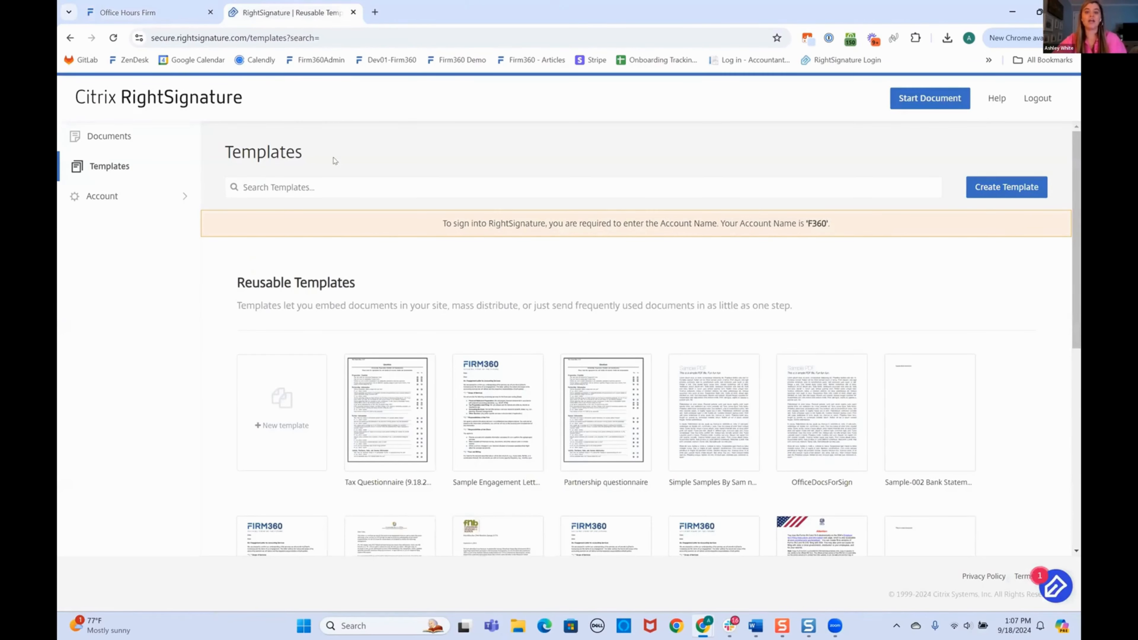
{"action": "left_click", "coordinate": [105, 136]}
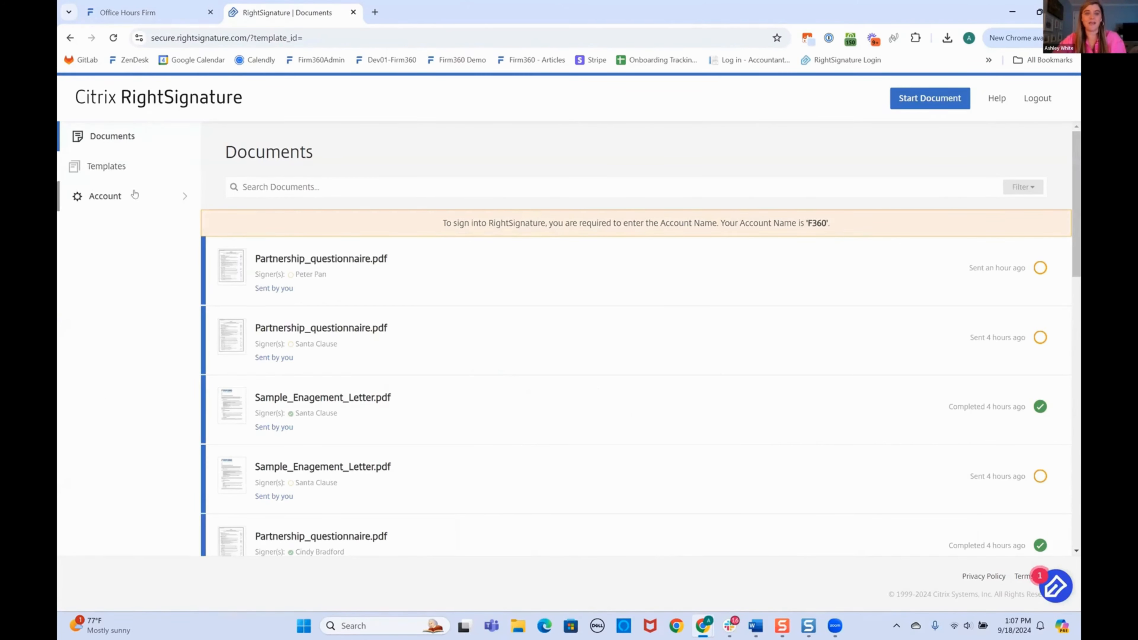
{"action": "left_click", "coordinate": [107, 168]}
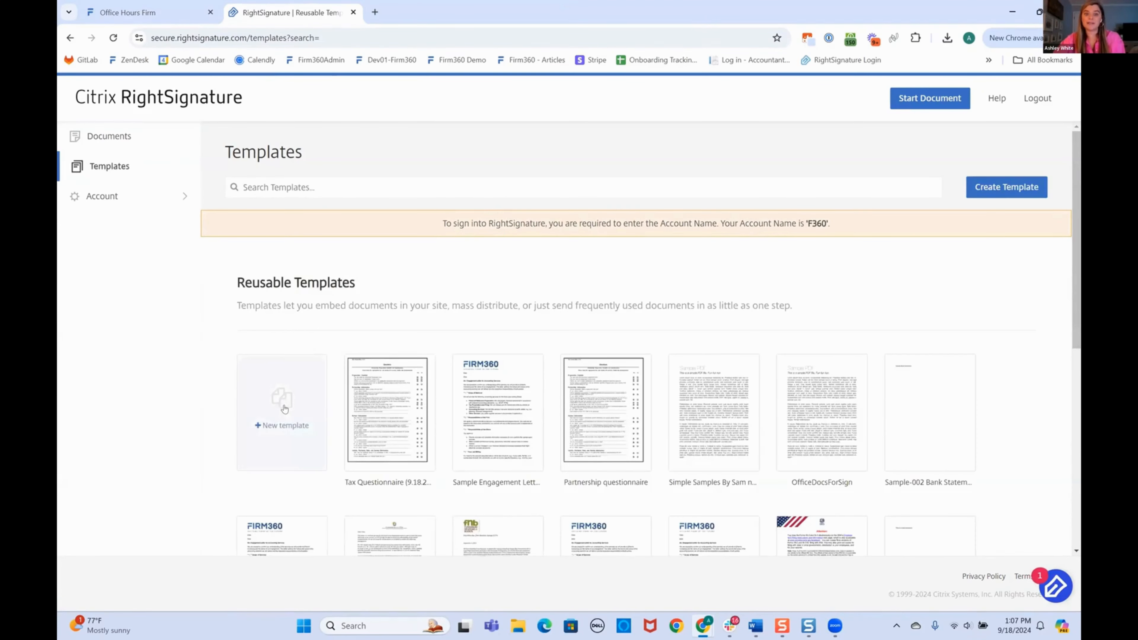
{"action": "left_click", "coordinate": [284, 408]}
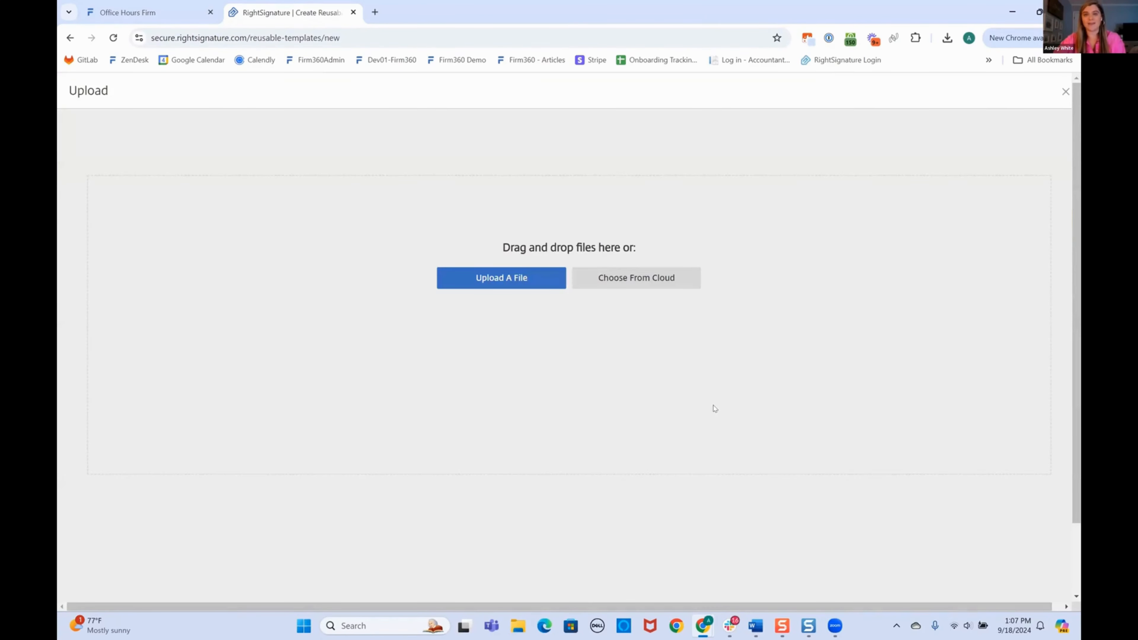
{"action": "left_click", "coordinate": [68, 37]}
Edit the Tax Questionnaire template and advance to the Add Roles step with signer1.
{"action": "mouse_move", "coordinate": [390, 416]}
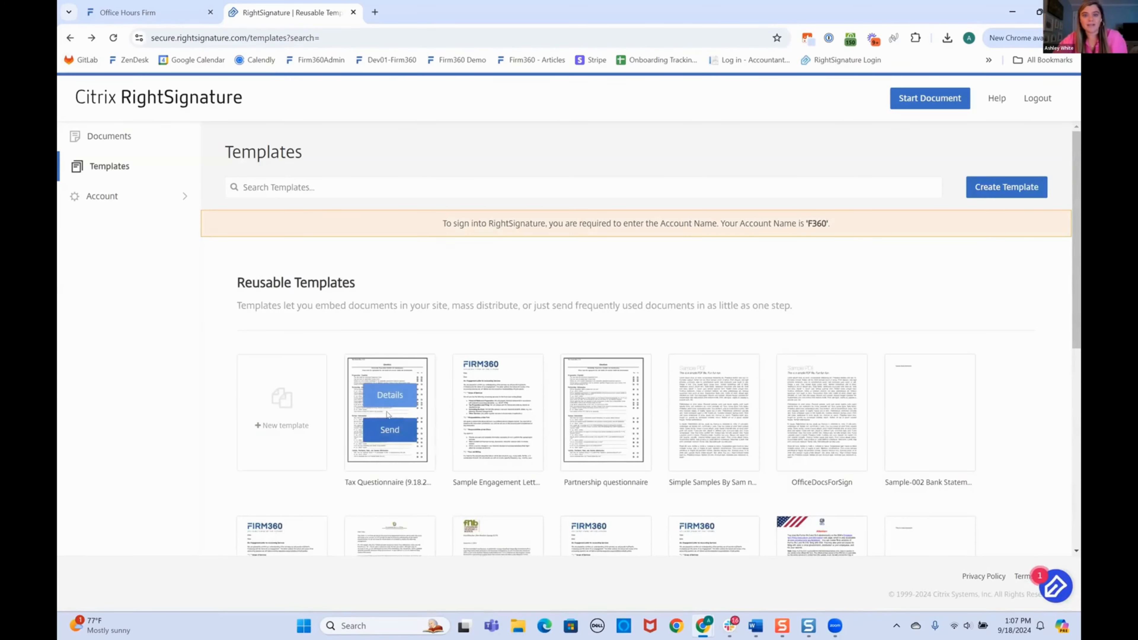
{"action": "left_click", "coordinate": [388, 395]}
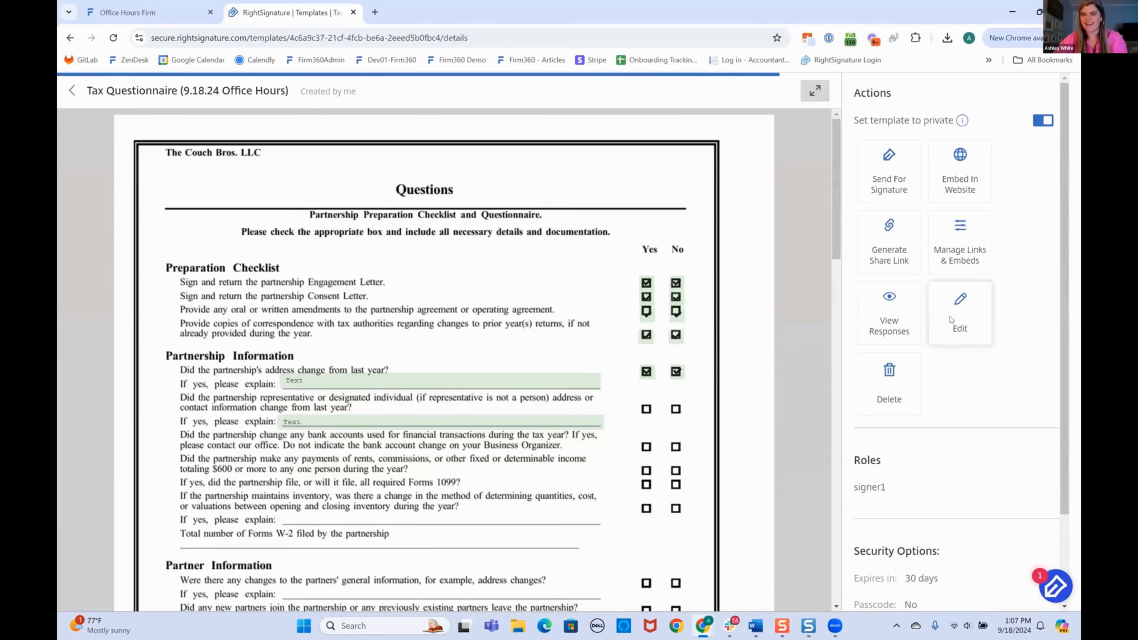
{"action": "left_click", "coordinate": [952, 321]}
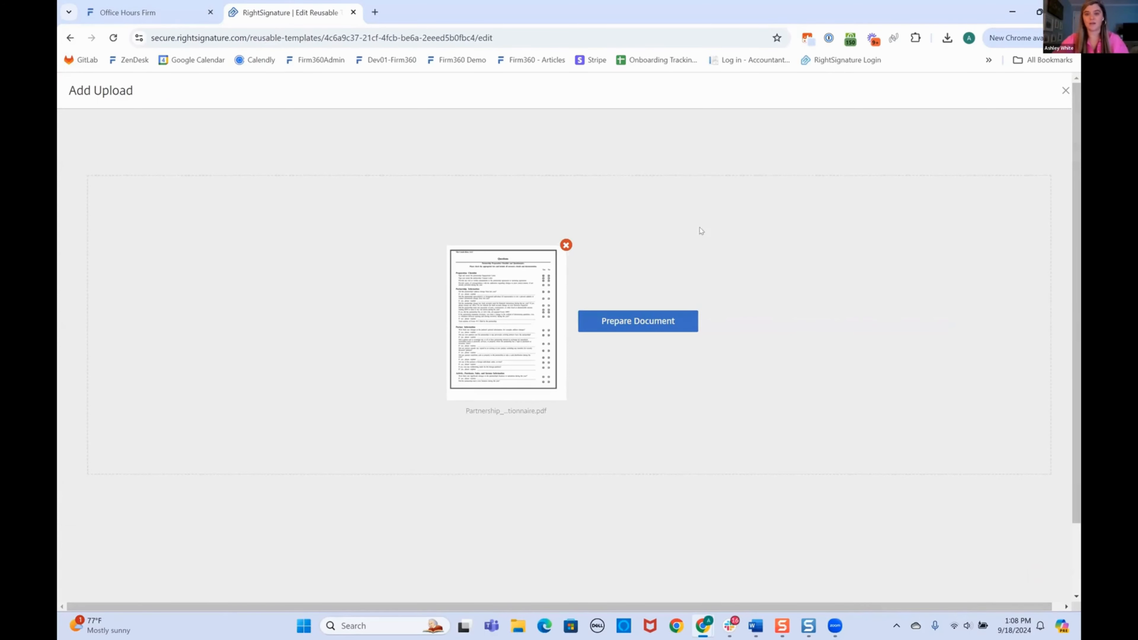
{"action": "left_click", "coordinate": [632, 328]}
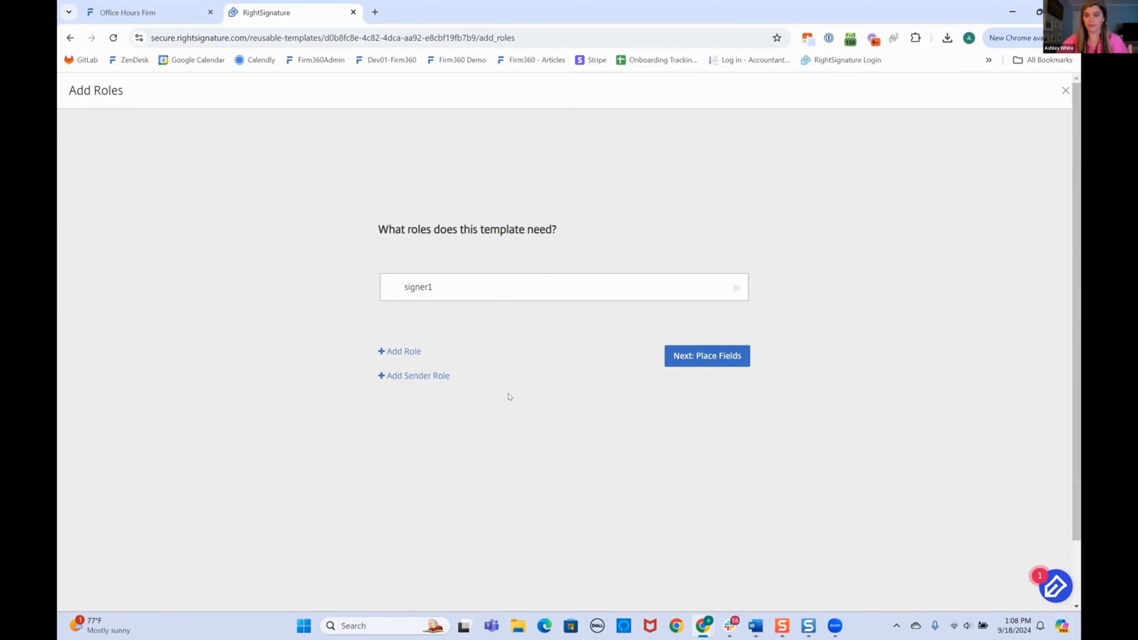
Keep the signer1 role and proceed to placing fields on the Tax Questionnaire.
{"action": "left_click", "coordinate": [710, 355]}
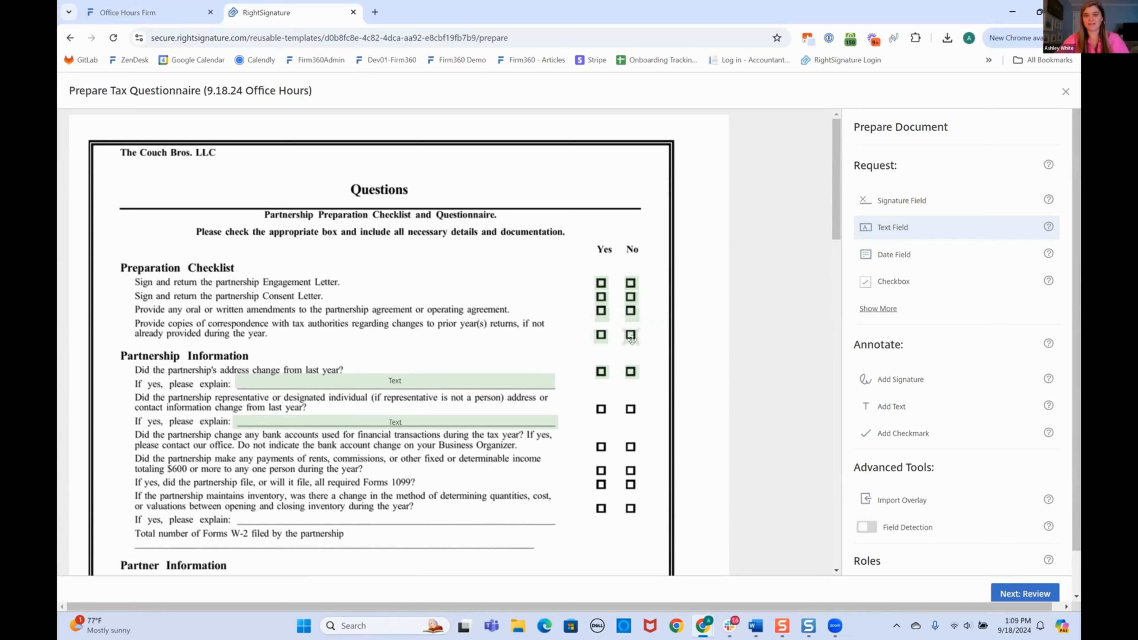
Place a required single-answer checkbox group over a question's Yes and No boxes.
{"action": "left_click", "coordinate": [877, 311]}
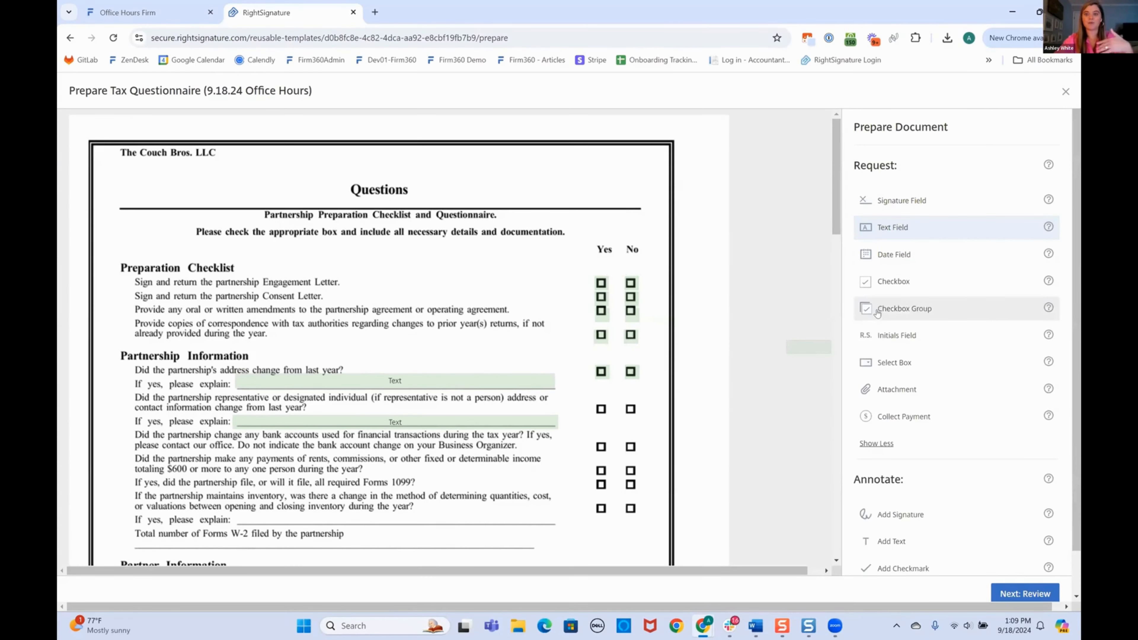
{"action": "left_click", "coordinate": [913, 311]}
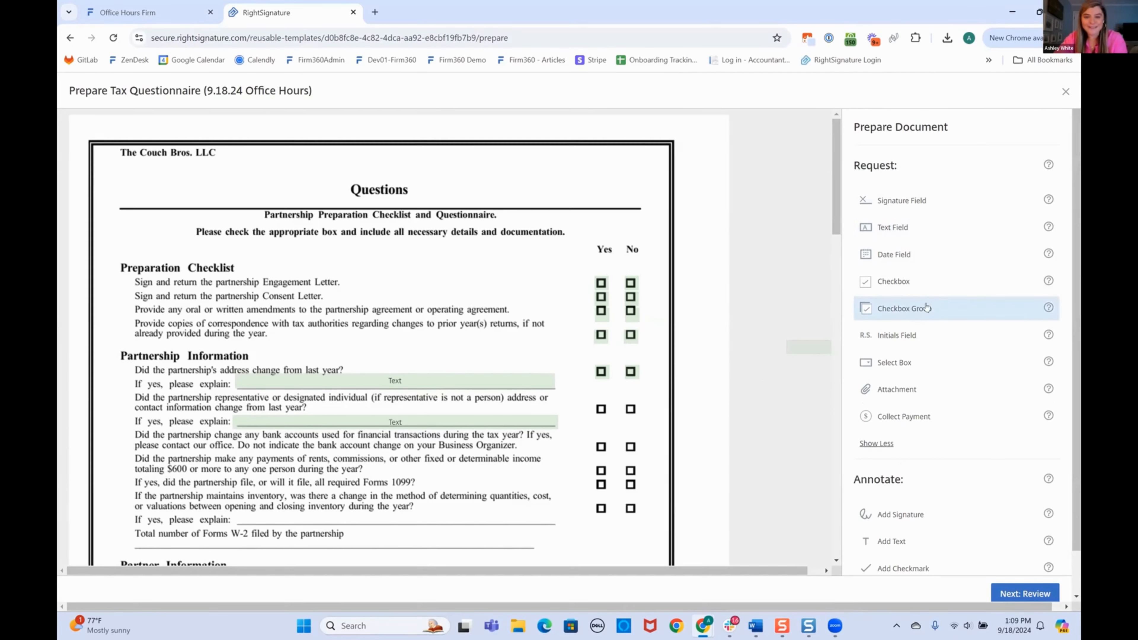
{"action": "left_click", "coordinate": [593, 400]}
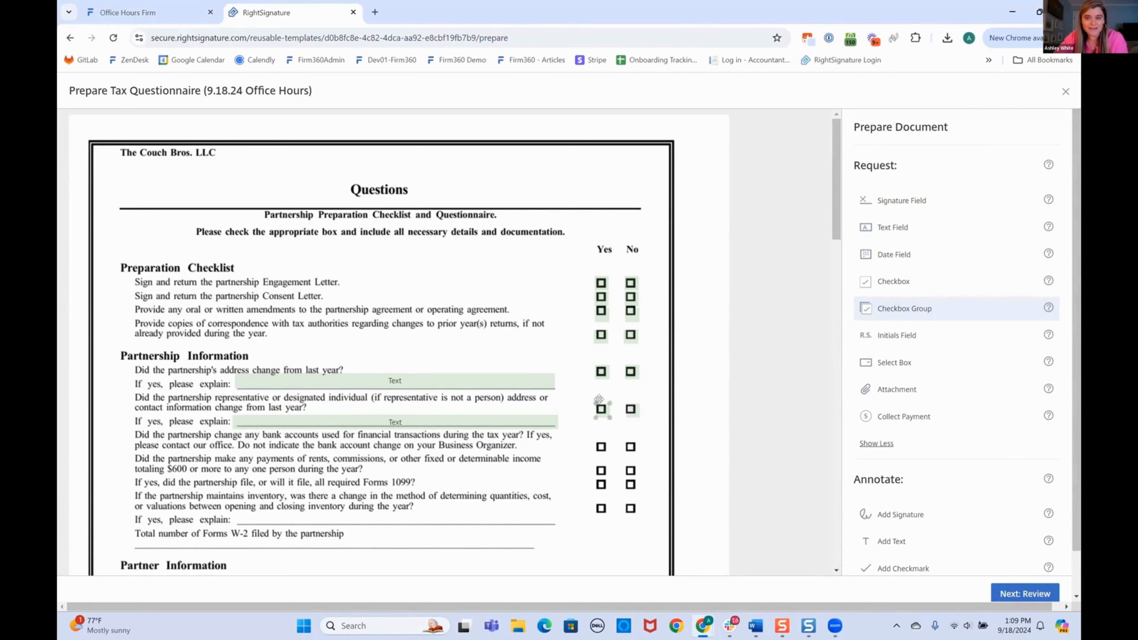
{"action": "left_click", "coordinate": [623, 402]}
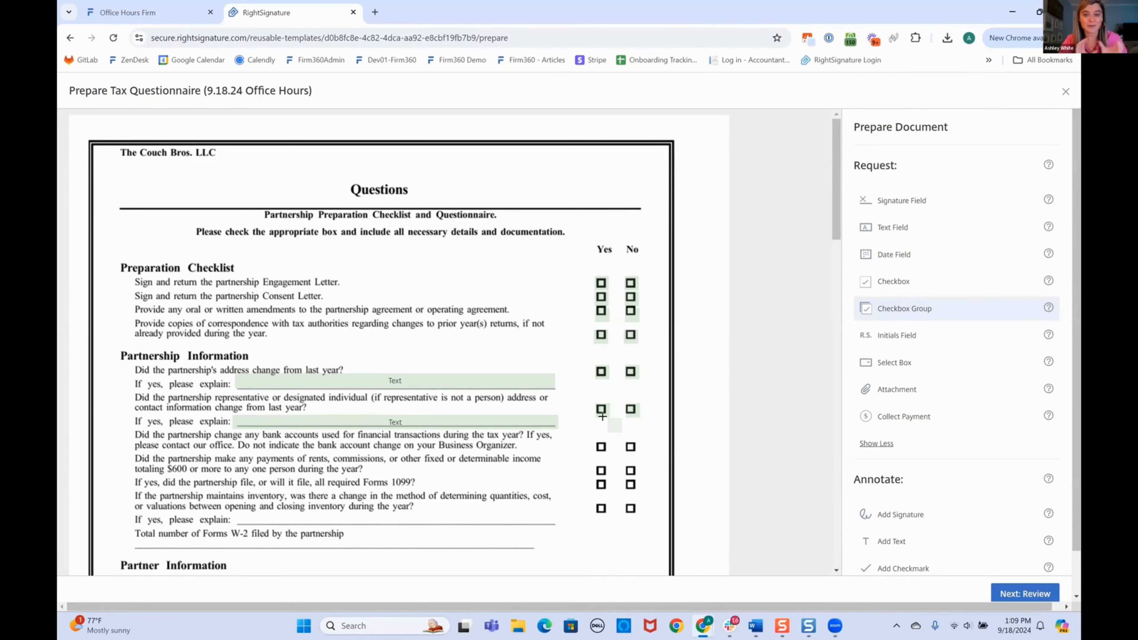
{"action": "left_click", "coordinate": [597, 406]}
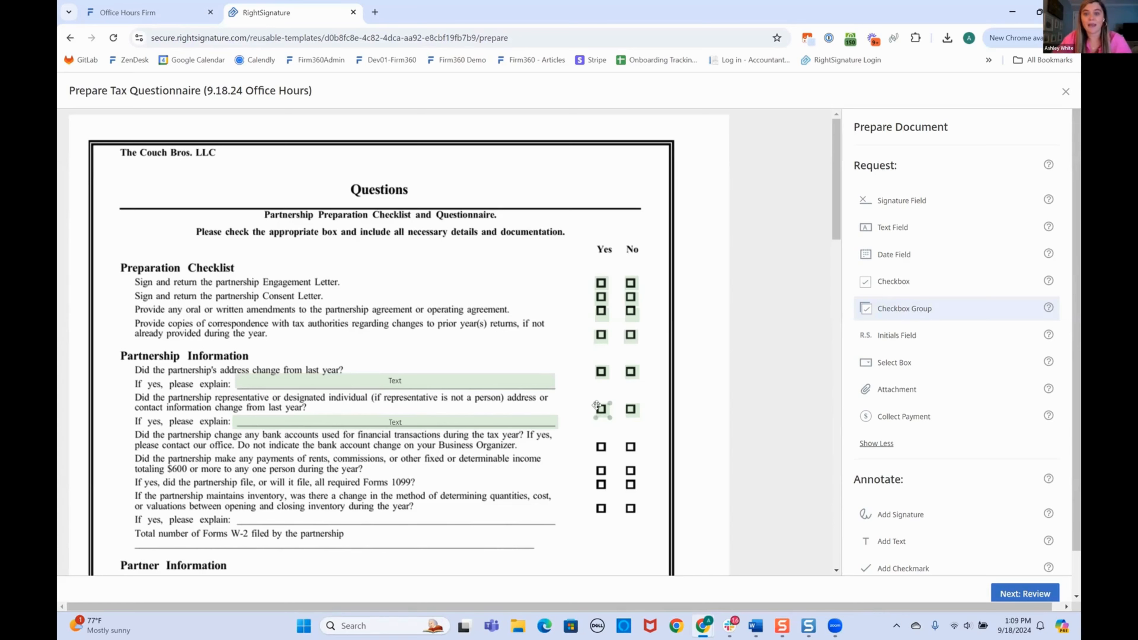
{"action": "left_click", "coordinate": [601, 408]}
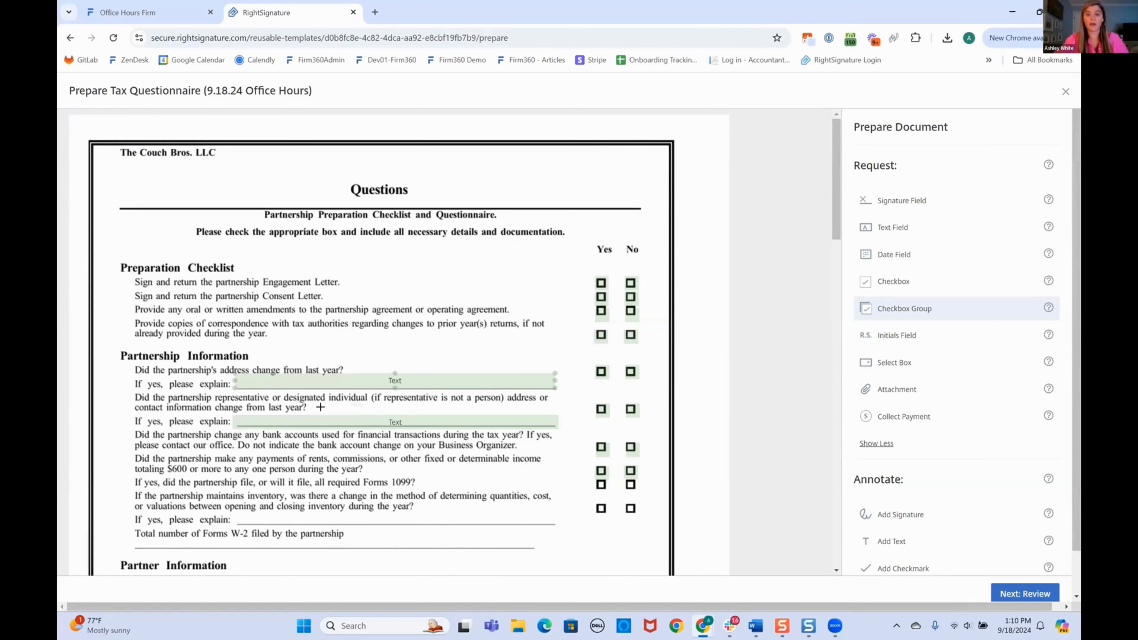
Add a text field on the inventory 'If yes, please explain' line and check the Signature and Date fields.
{"action": "left_click", "coordinate": [270, 419]}
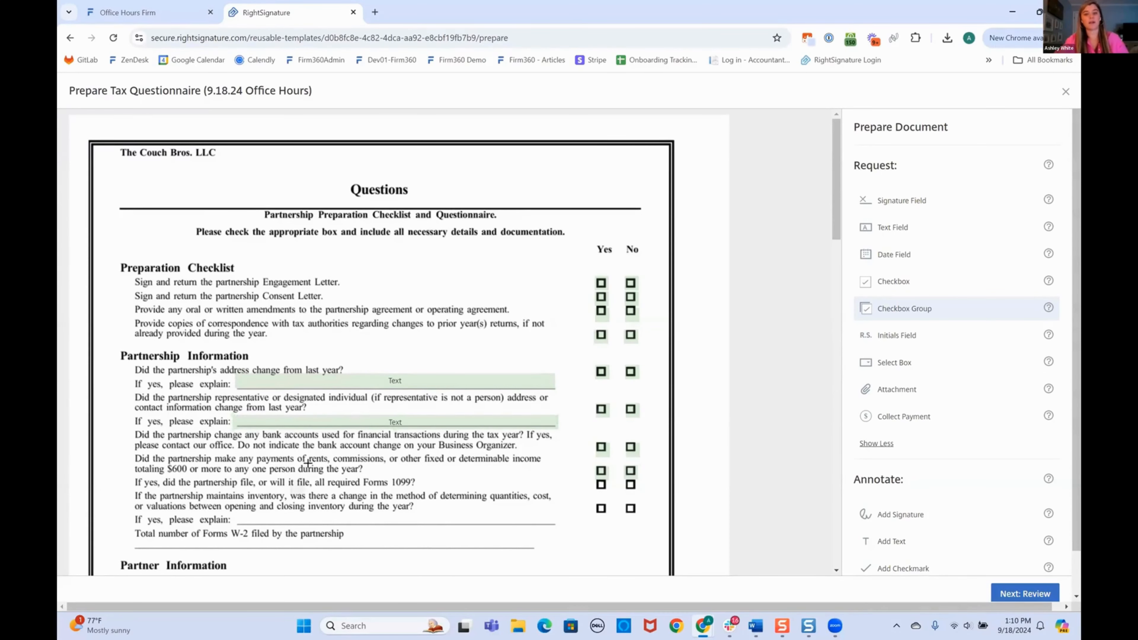
{"action": "scroll", "coordinate": [307, 463], "scroll_direction": "down", "scroll_amount": 2}
{"action": "scroll", "coordinate": [236, 455], "scroll_direction": "down", "scroll_amount": 1}
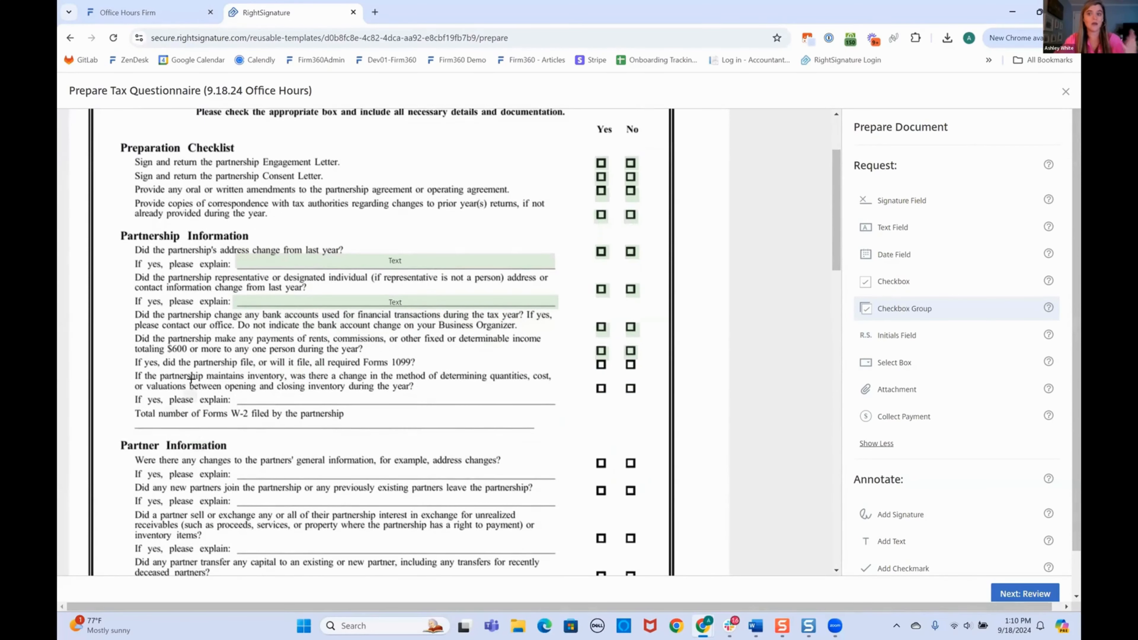
{"action": "left_click", "coordinate": [905, 226]}
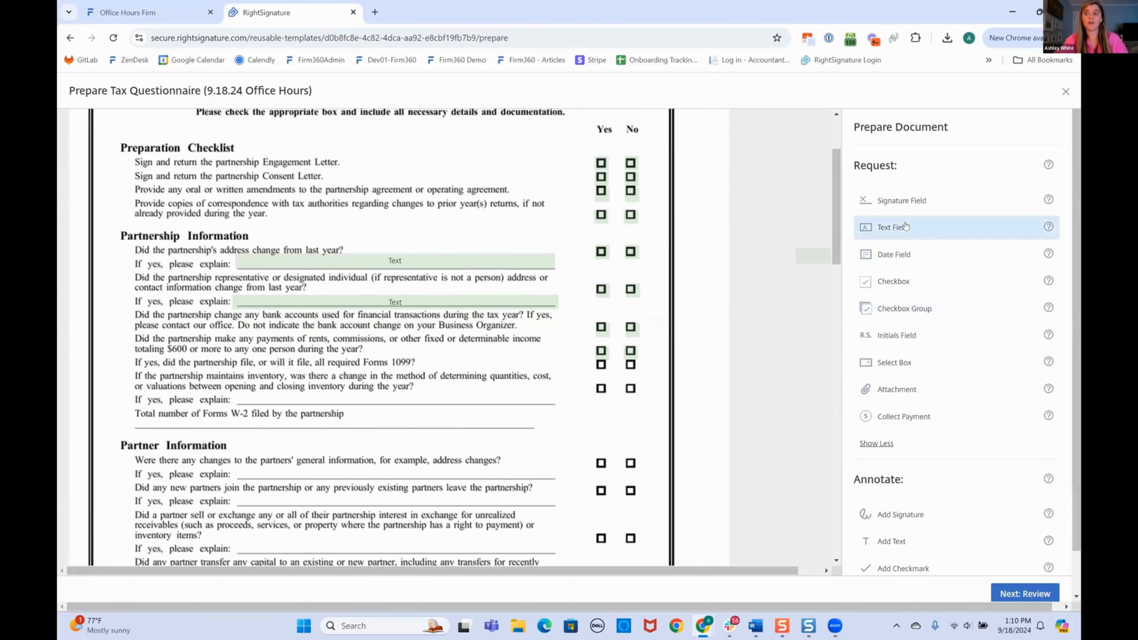
{"action": "left_click", "coordinate": [231, 389]}
{"action": "scroll", "coordinate": [635, 417], "scroll_direction": "down", "scroll_amount": 4}
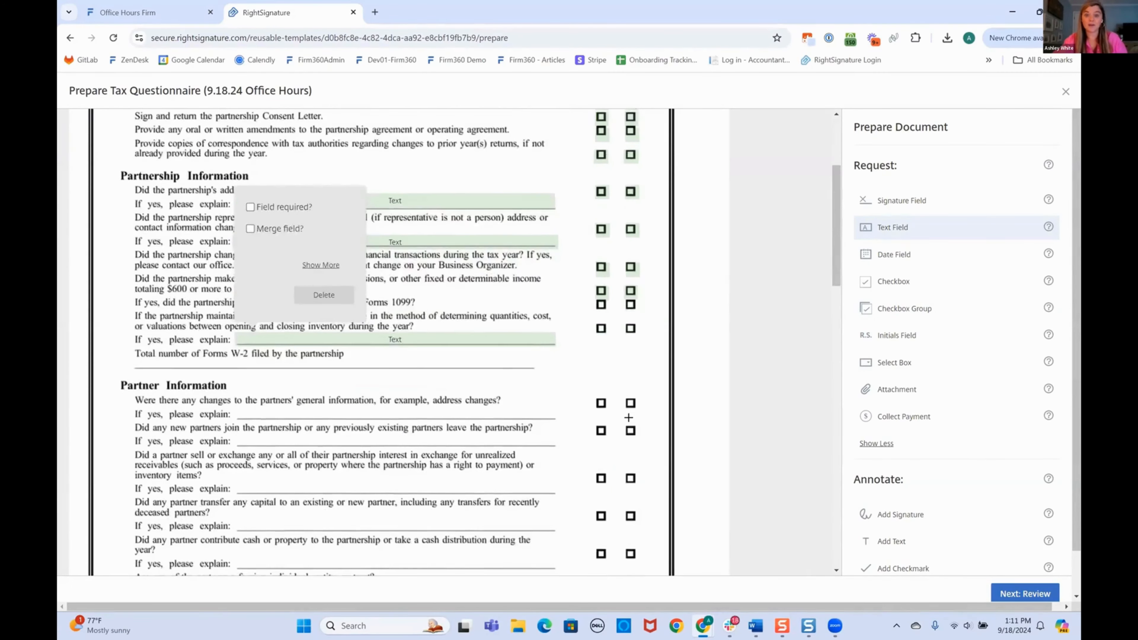
{"action": "scroll", "coordinate": [634, 417], "scroll_direction": "down", "scroll_amount": 15}
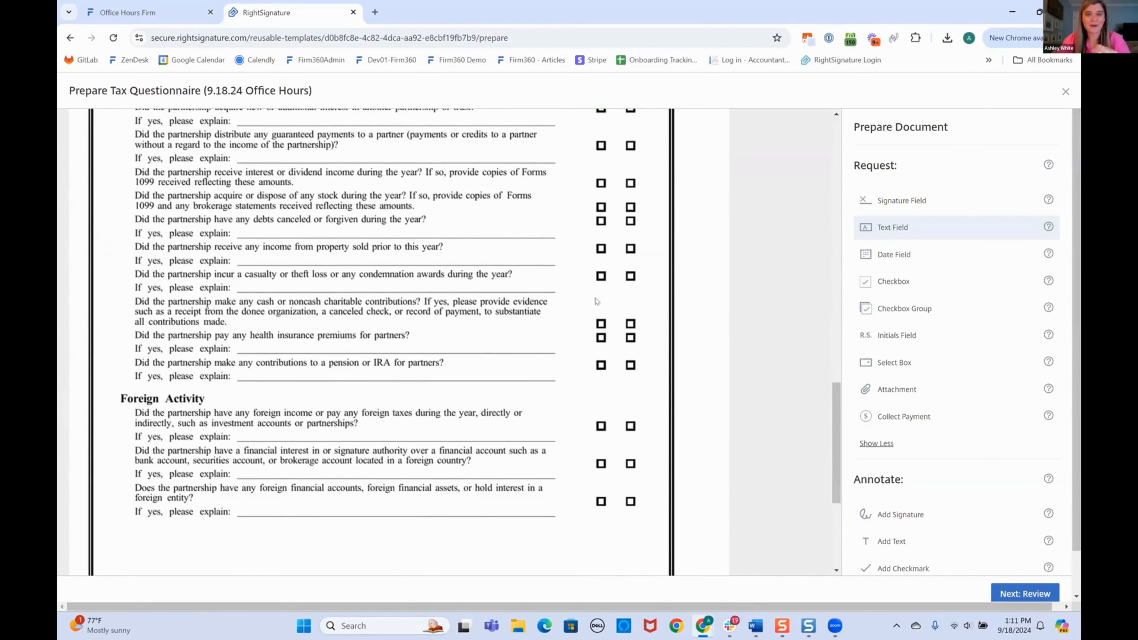
{"action": "scroll", "coordinate": [587, 293], "scroll_direction": "down", "scroll_amount": 3}
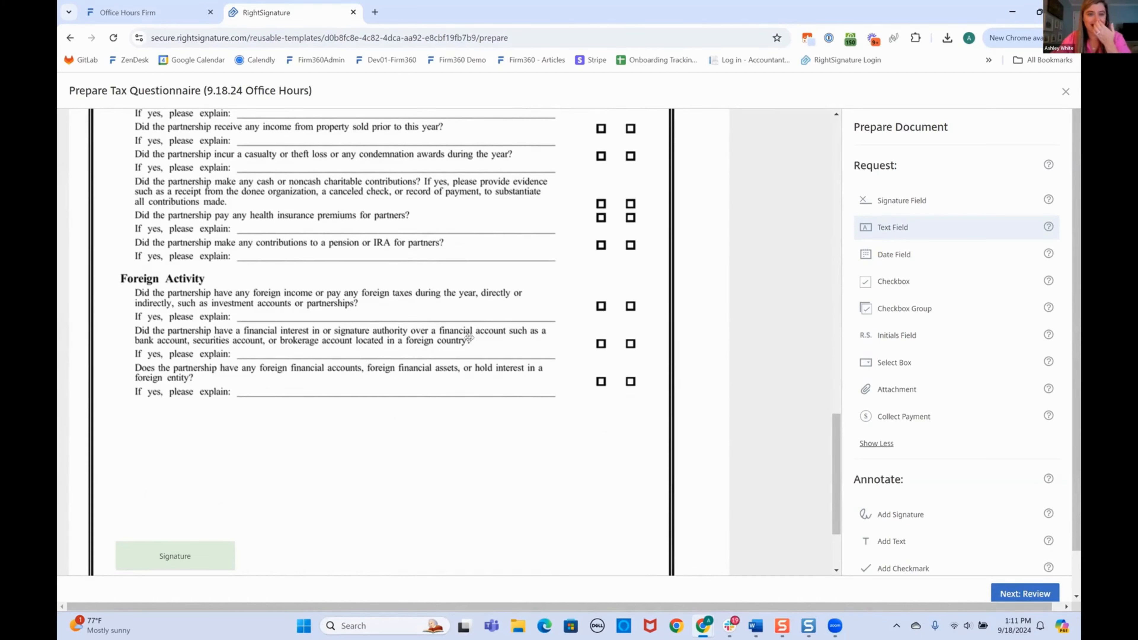
{"action": "scroll", "coordinate": [175, 499], "scroll_direction": "down", "scroll_amount": 2}
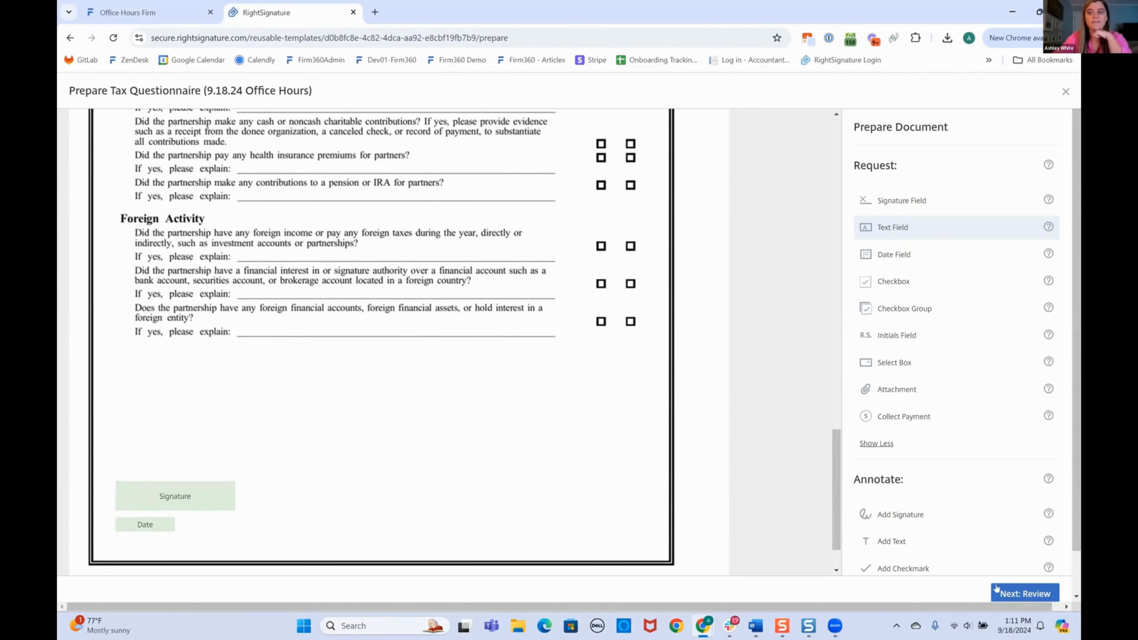
Review the Tax Questionnaire template and save it with Update Template.
{"action": "left_click", "coordinate": [1020, 598]}
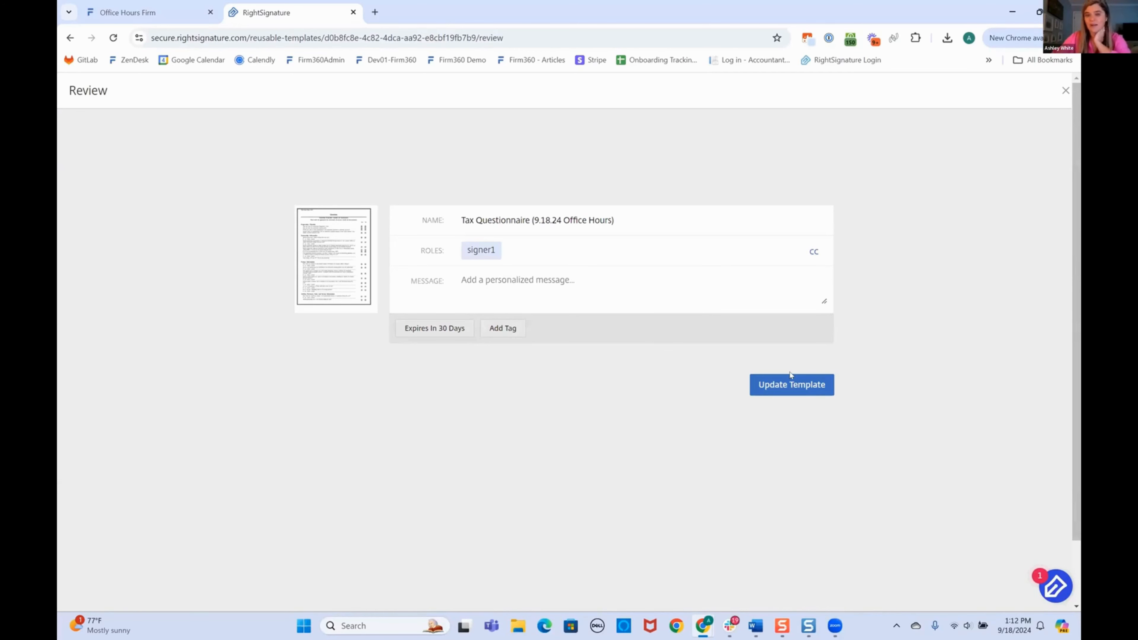
{"action": "left_click", "coordinate": [784, 385]}
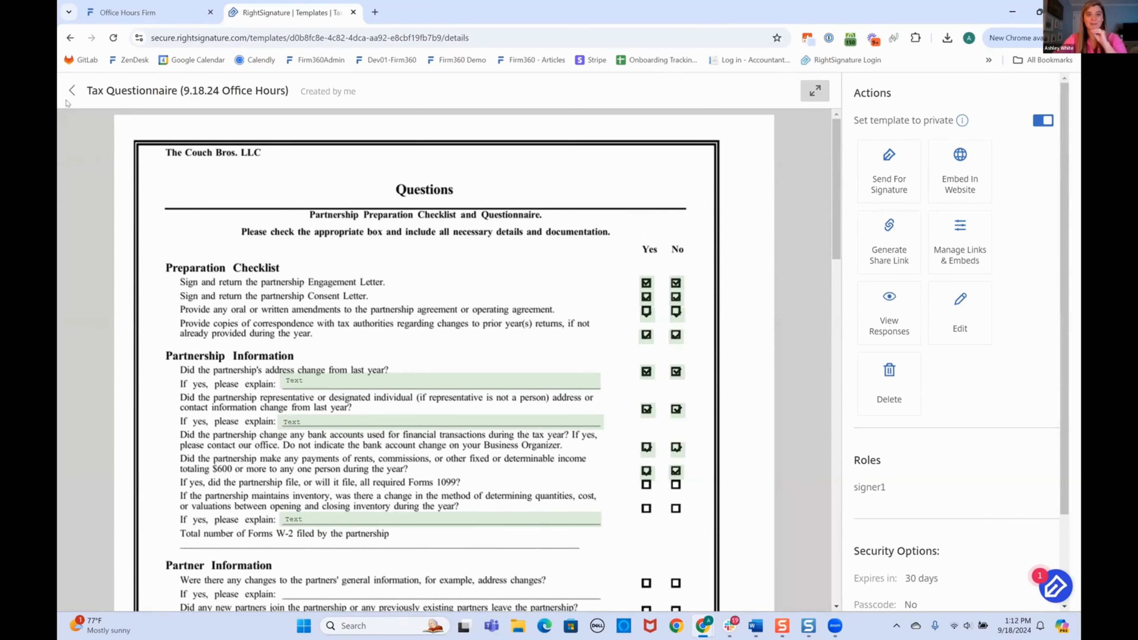
Scroll through the Sample Engagement Letter template preview, then return to Firm360's integration page.
{"action": "left_click", "coordinate": [71, 91]}
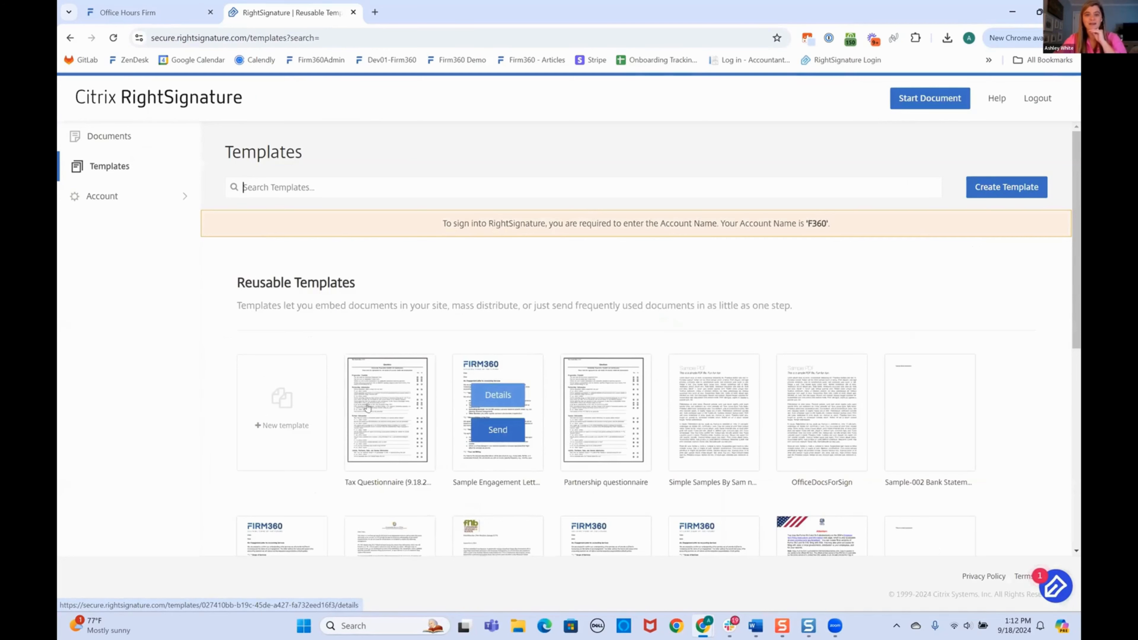
{"action": "left_click", "coordinate": [496, 395]}
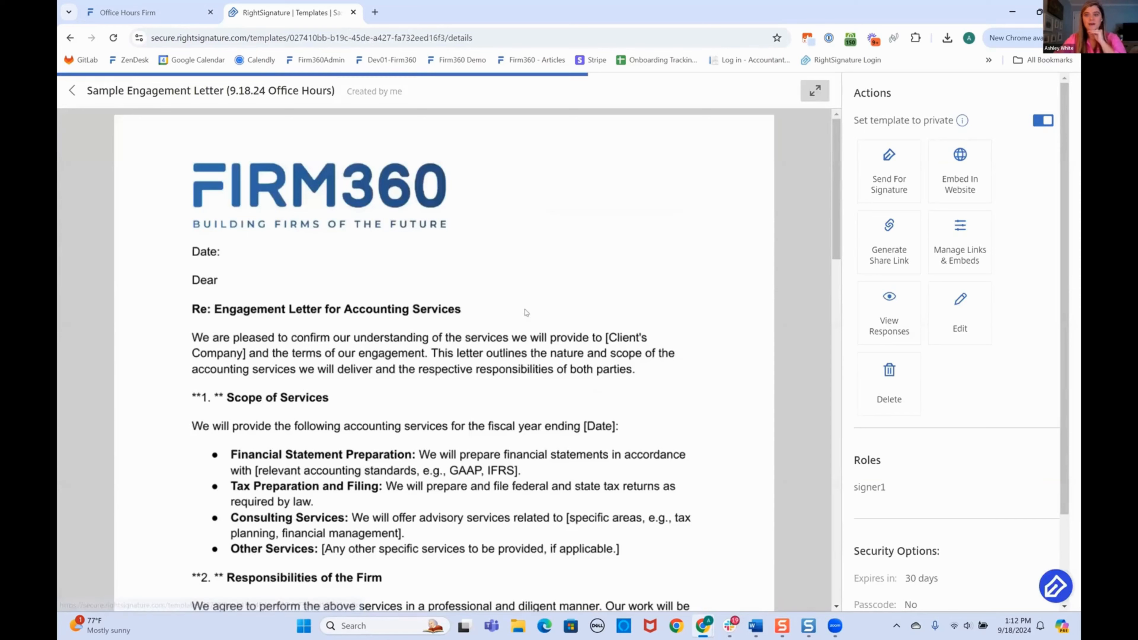
{"action": "scroll", "coordinate": [484, 302], "scroll_direction": "down", "scroll_amount": 1}
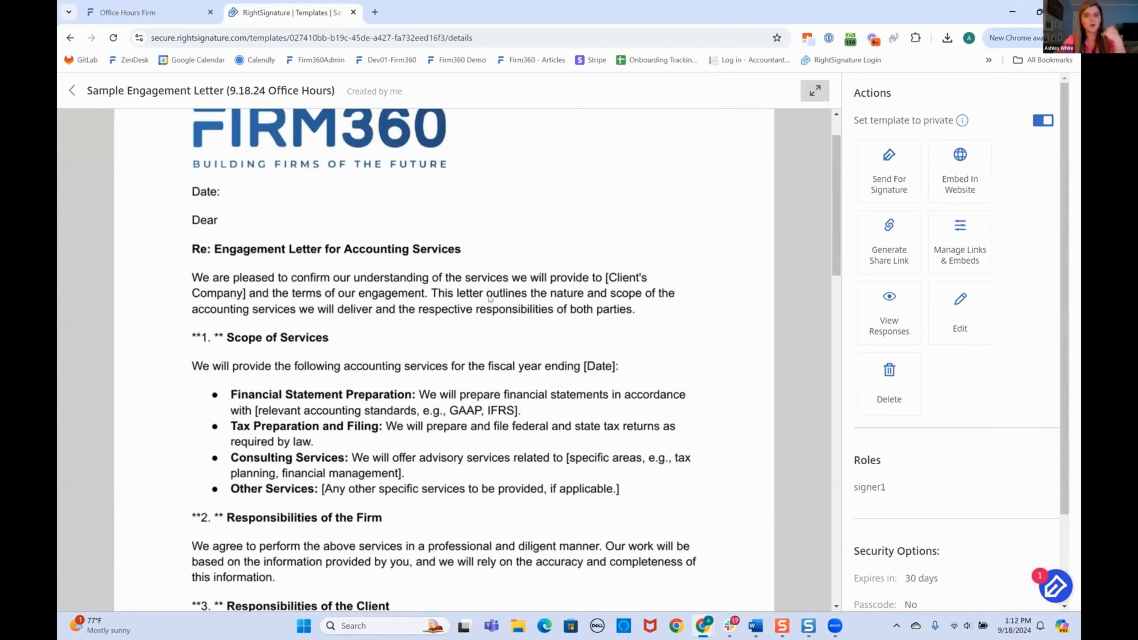
{"action": "scroll", "coordinate": [493, 303], "scroll_direction": "up", "scroll_amount": 1}
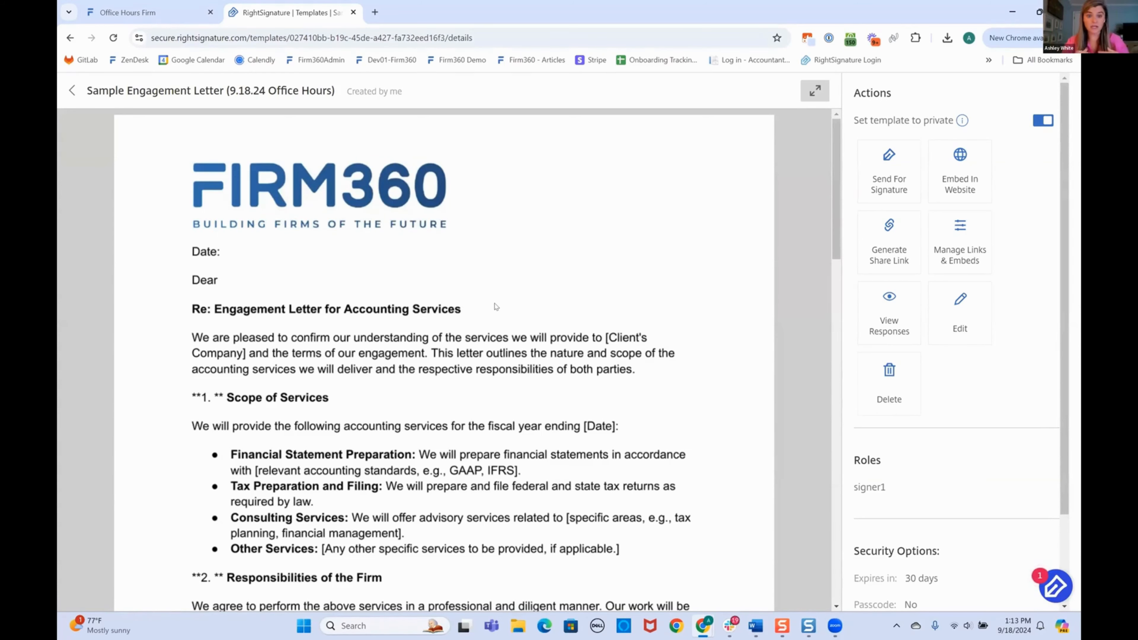
{"action": "scroll", "coordinate": [470, 279], "scroll_direction": "down", "scroll_amount": 10}
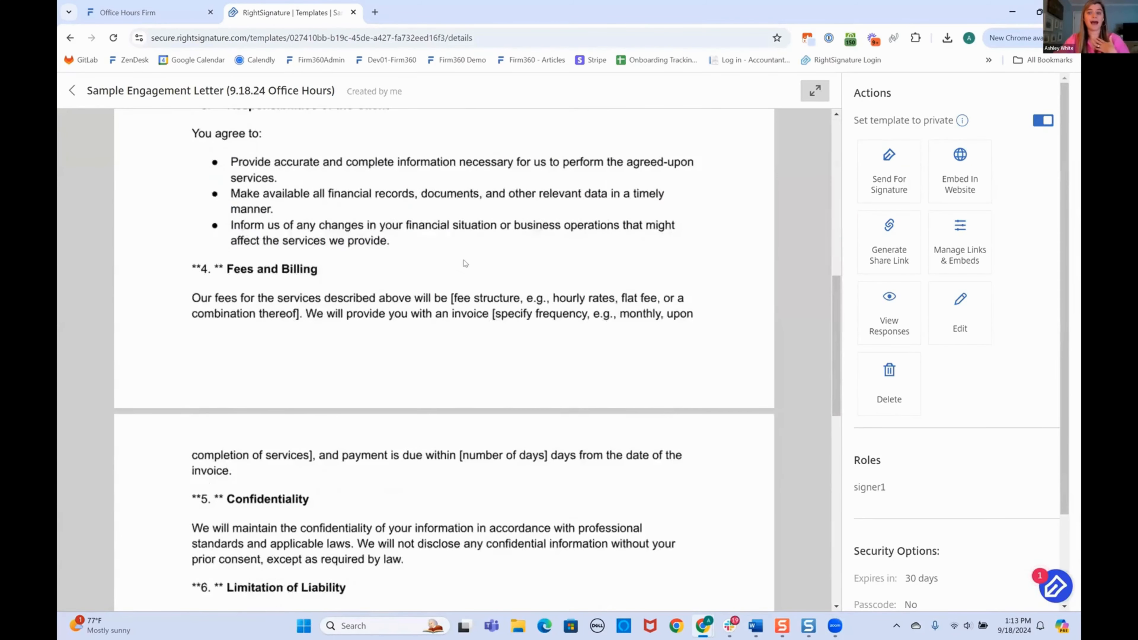
{"action": "scroll", "coordinate": [464, 263], "scroll_direction": "down", "scroll_amount": 15}
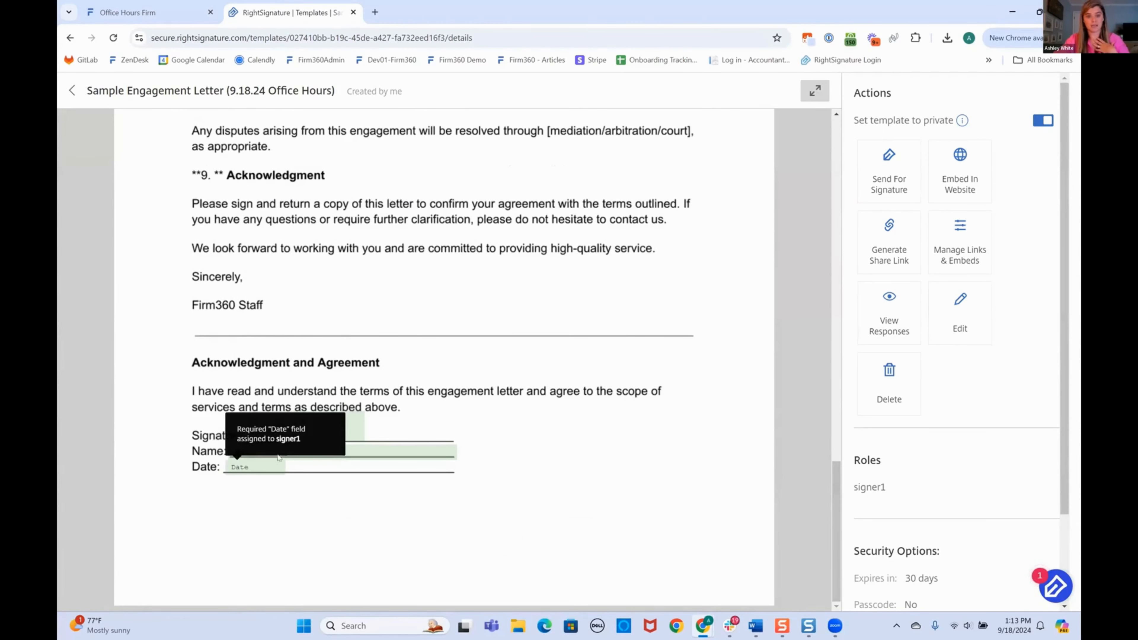
{"action": "scroll", "coordinate": [279, 468], "scroll_direction": "up", "scroll_amount": 20}
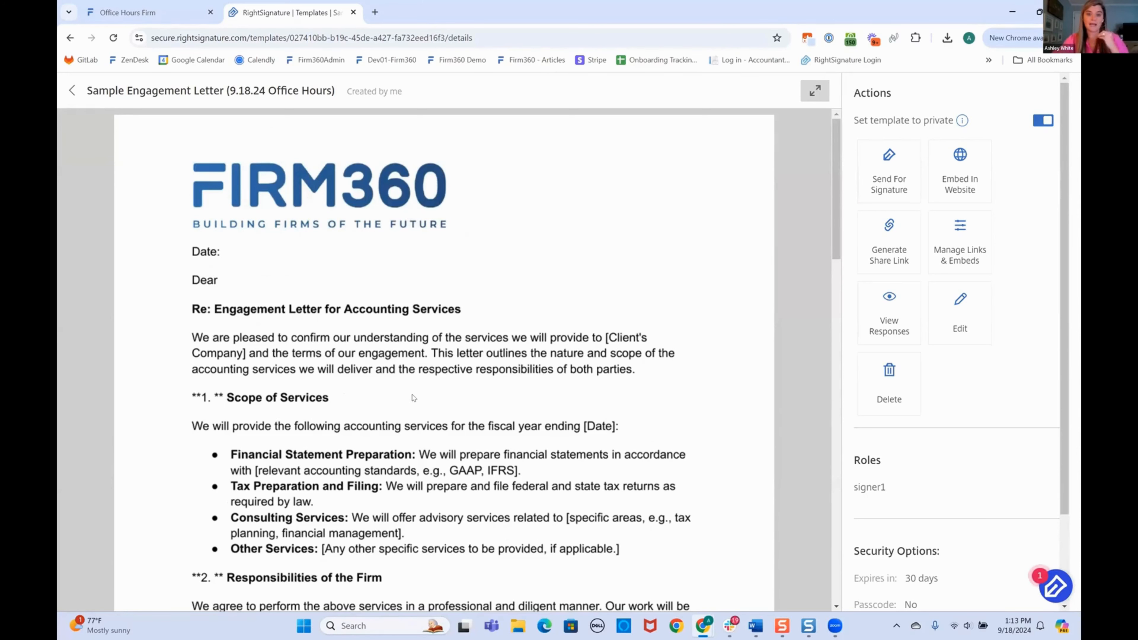
{"action": "scroll", "coordinate": [414, 398], "scroll_direction": "down", "scroll_amount": 3}
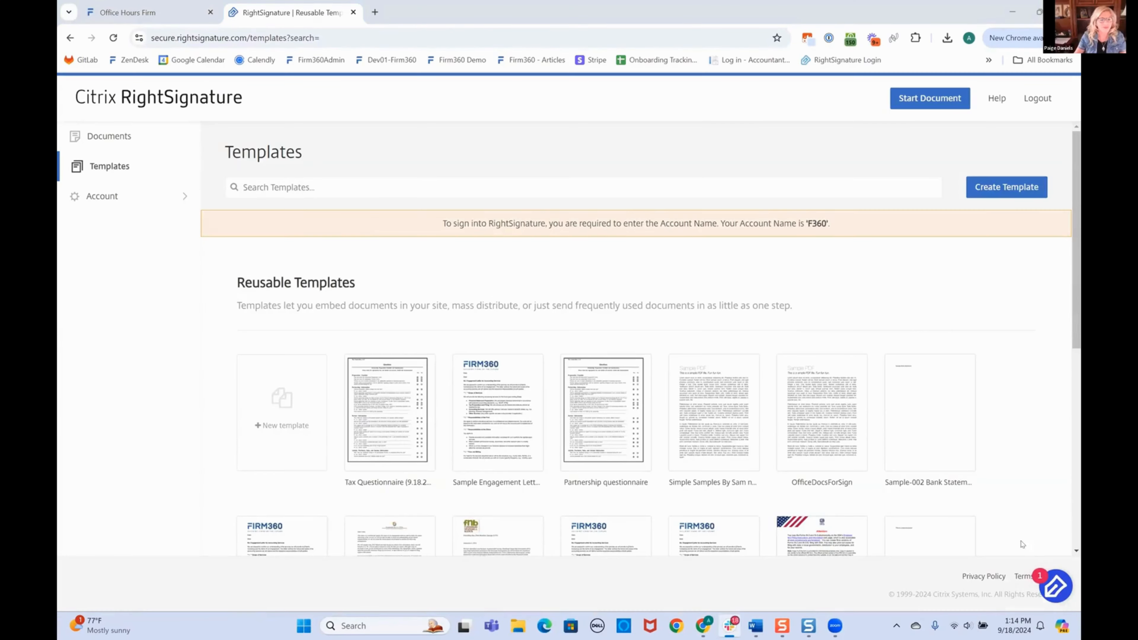
{"action": "mouse_move", "coordinate": [484, 466]}
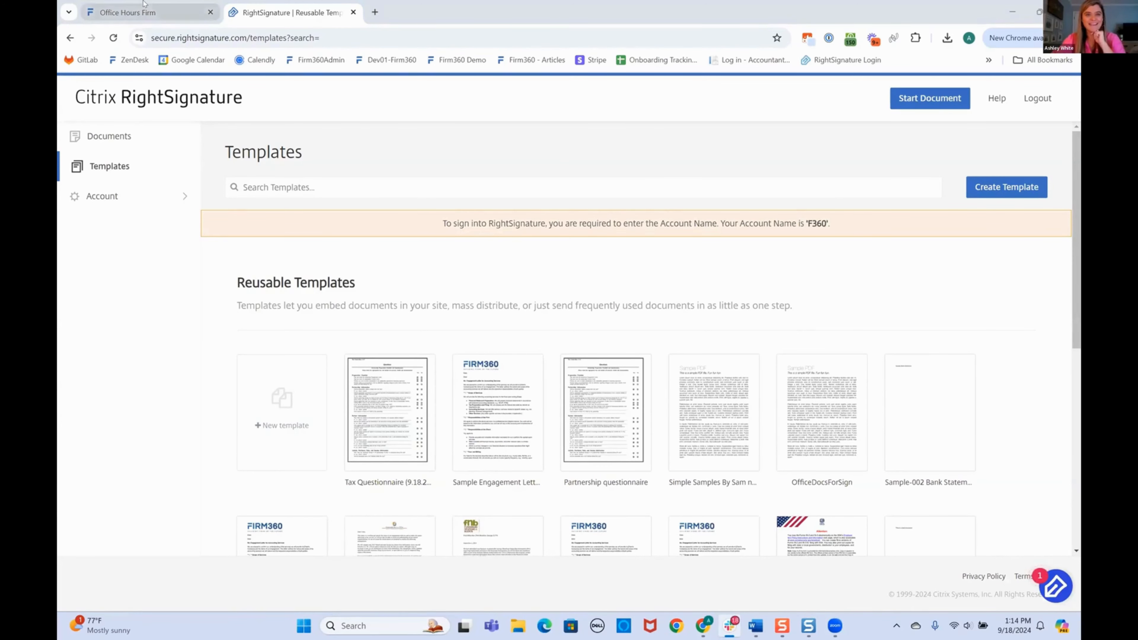
{"action": "left_click", "coordinate": [148, 12]}
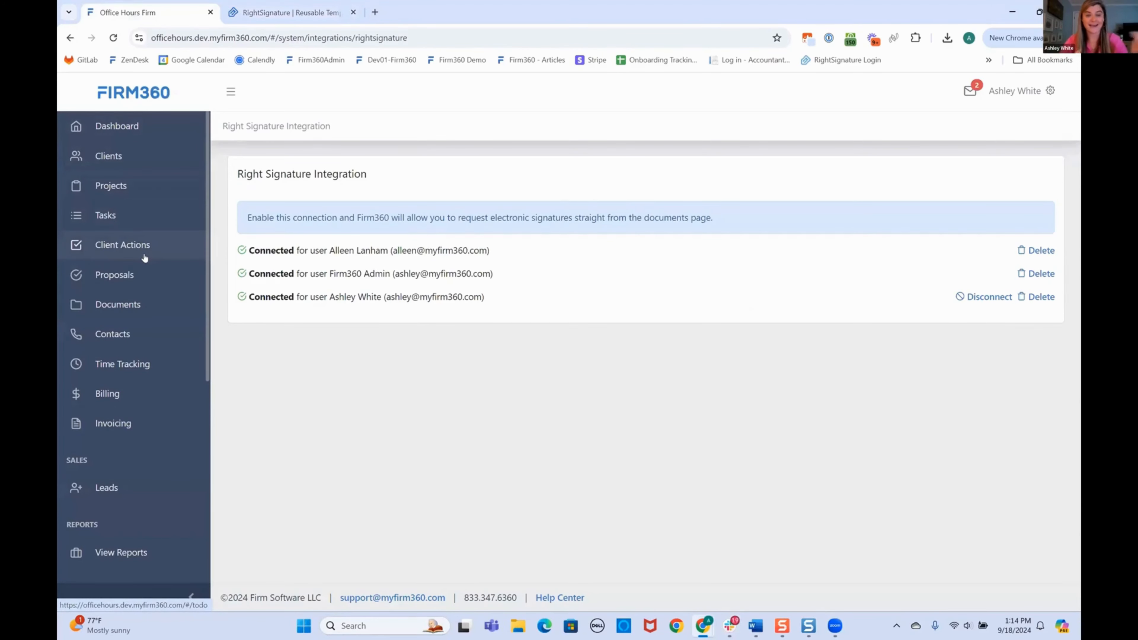
Filter the Firm360 client list to Entity Type Individual, leaving 5 clients.
{"action": "left_click", "coordinate": [146, 157]}
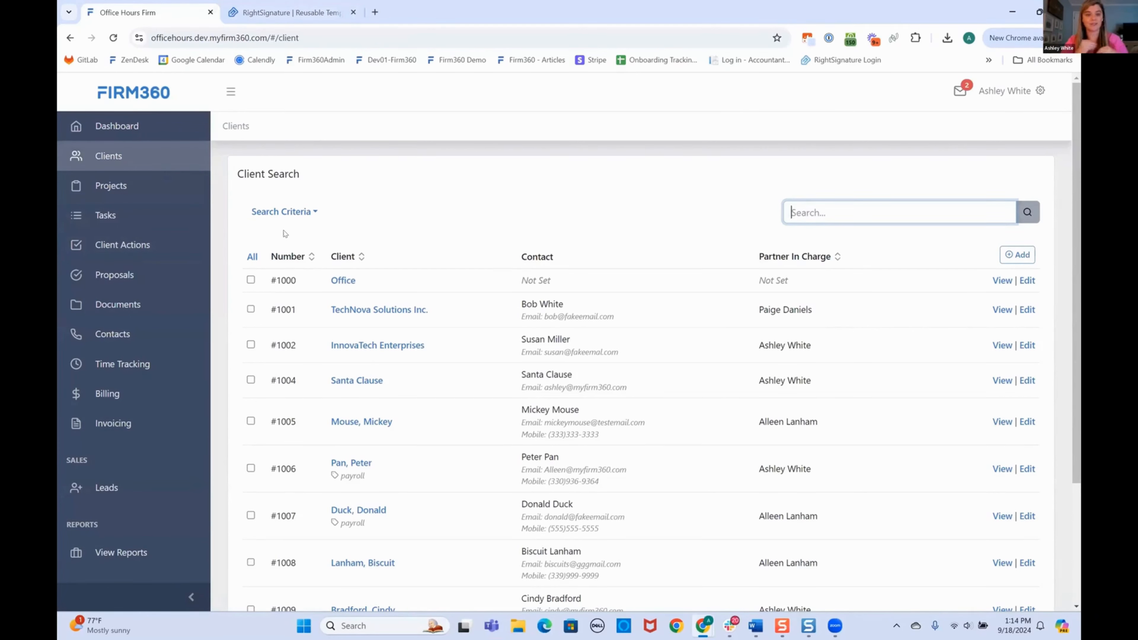
{"action": "left_click", "coordinate": [313, 213]}
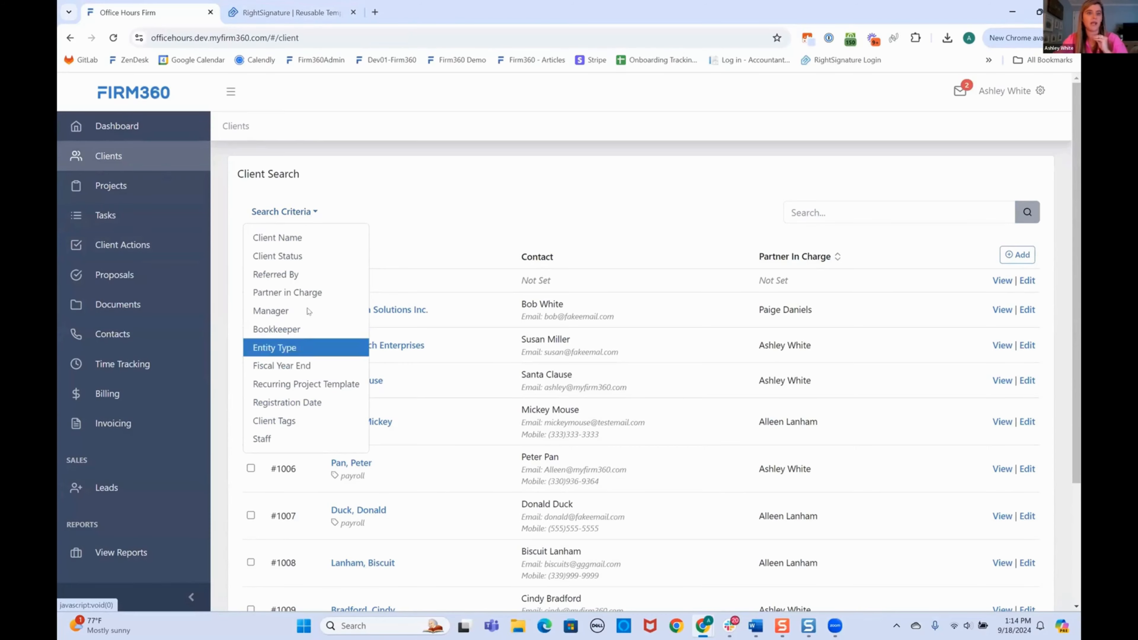
{"action": "left_click", "coordinate": [299, 348]}
{"action": "left_click", "coordinate": [373, 159]}
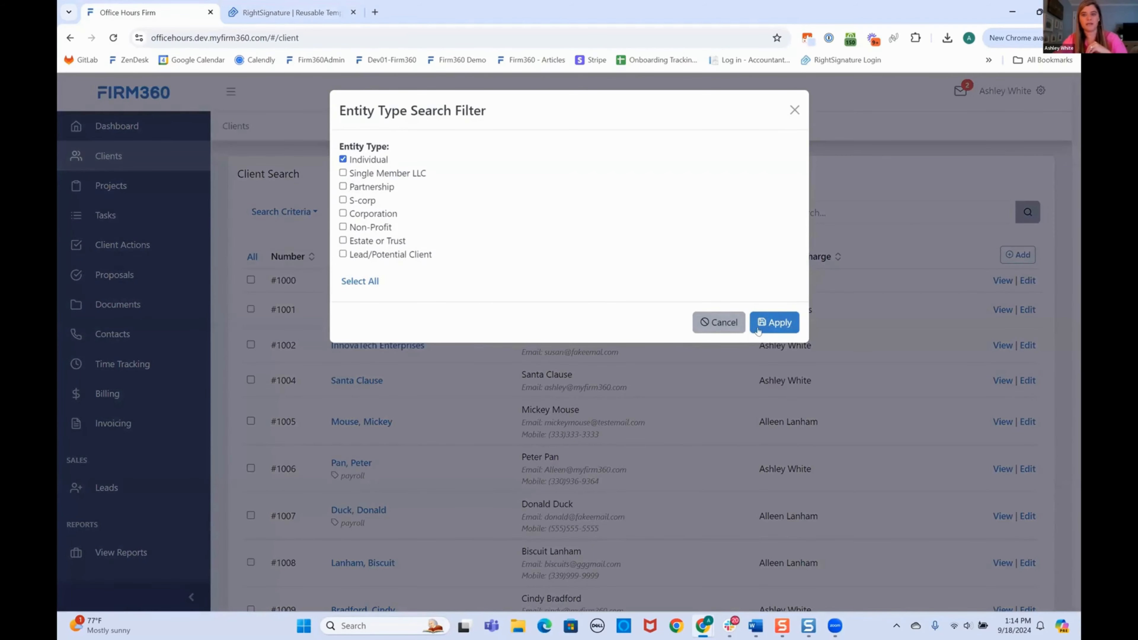
{"action": "left_click", "coordinate": [773, 326]}
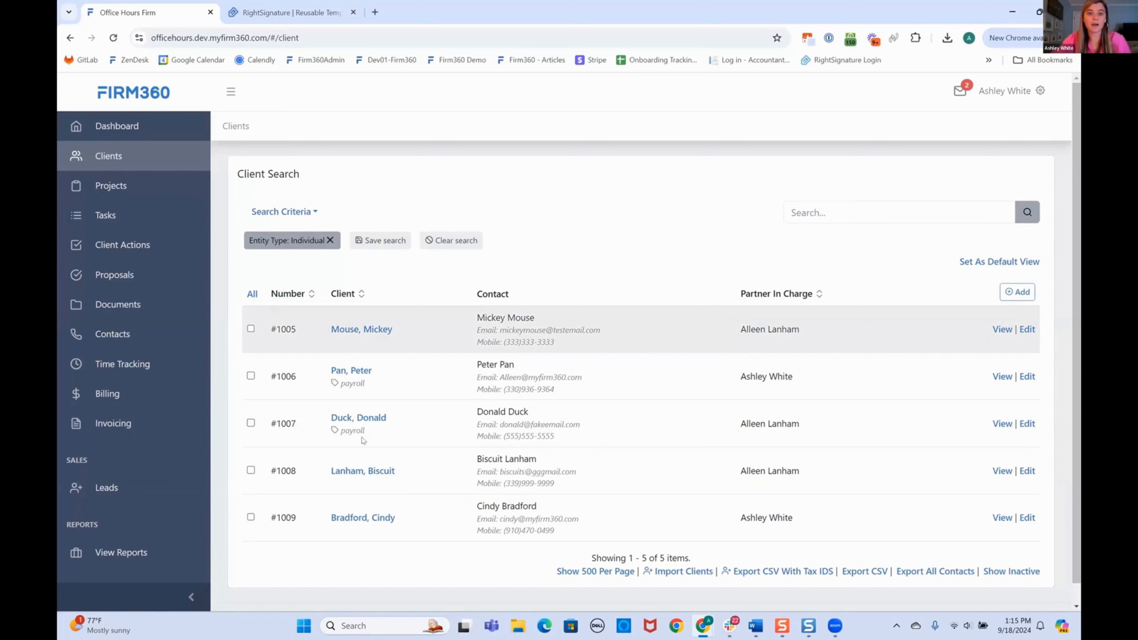
Select all five Individual clients and start a Bulk Request RS Template Signature.
{"action": "left_click", "coordinate": [252, 294]}
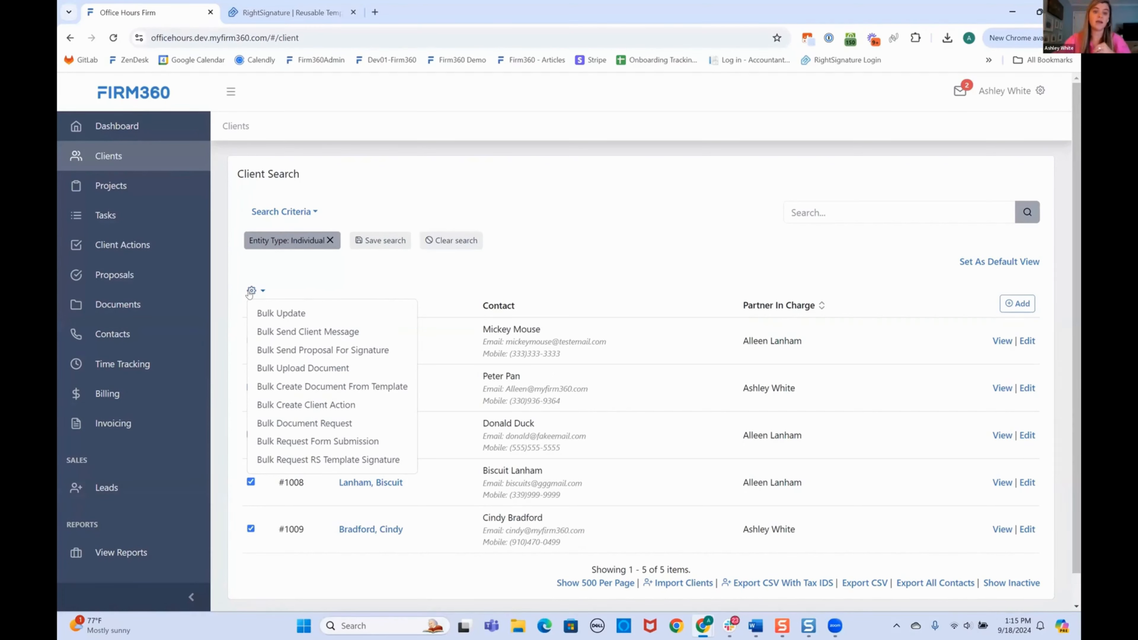
{"action": "left_click", "coordinate": [313, 460]}
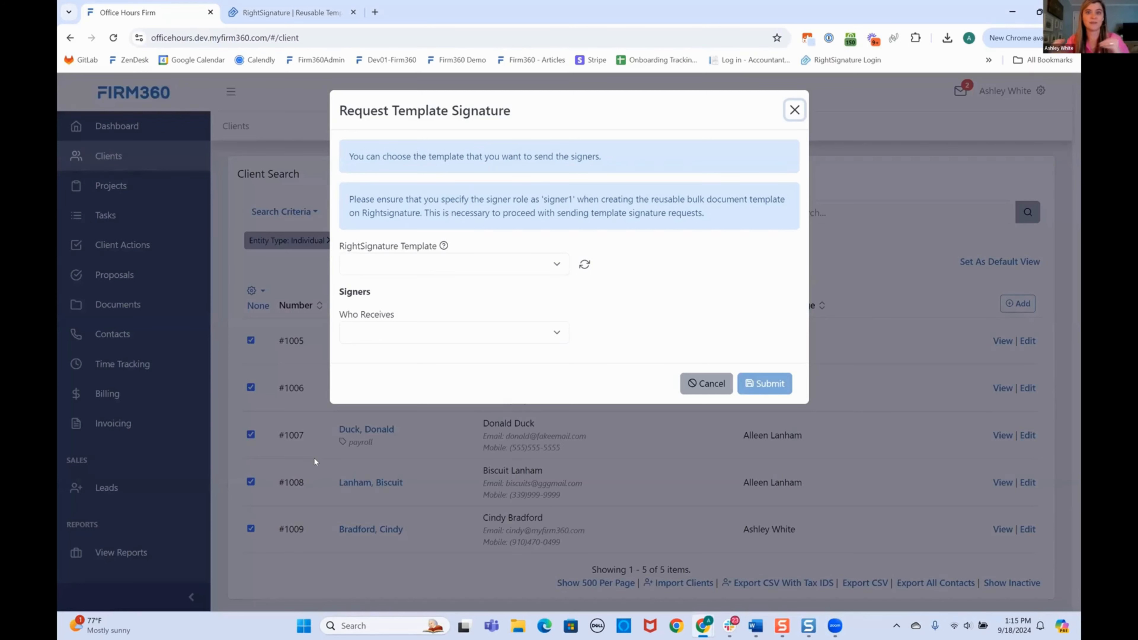
Sync RightSignature templates and send Sample Engagement Letter (9.18.24 Office Hours) to each Primary Contact.
{"action": "left_click", "coordinate": [585, 267]}
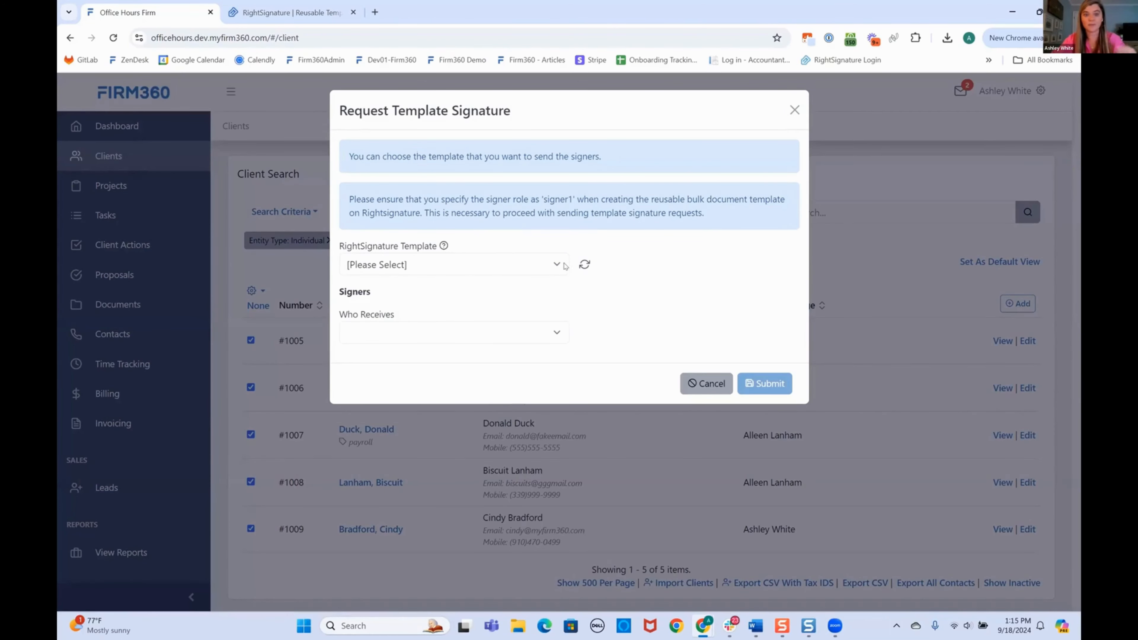
{"action": "left_click", "coordinate": [539, 266]}
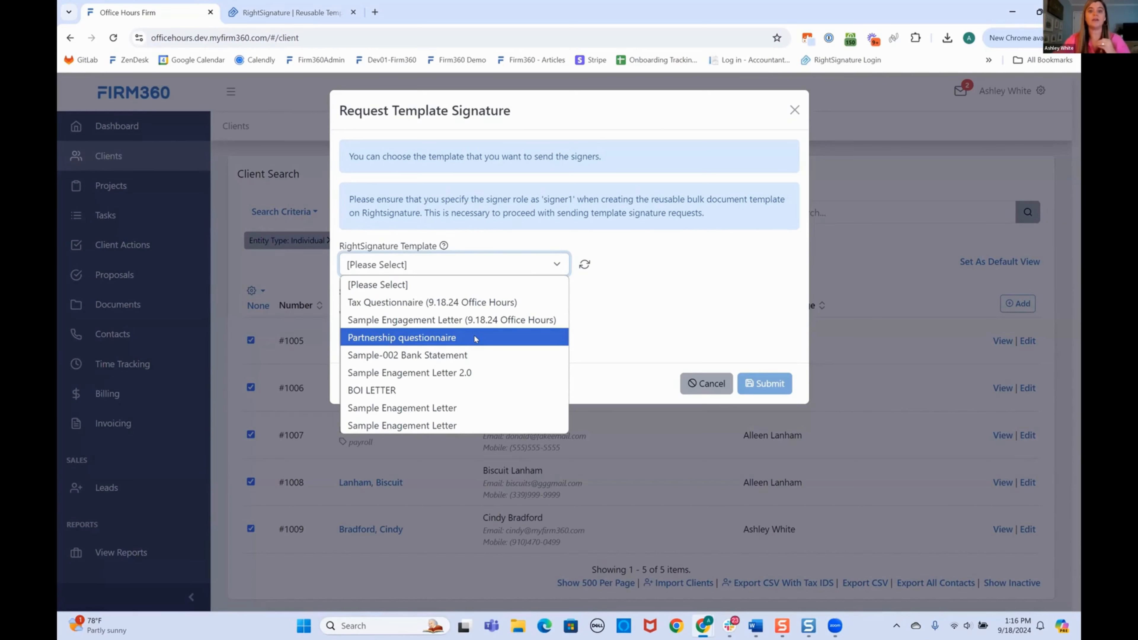
{"action": "left_click", "coordinate": [464, 319]}
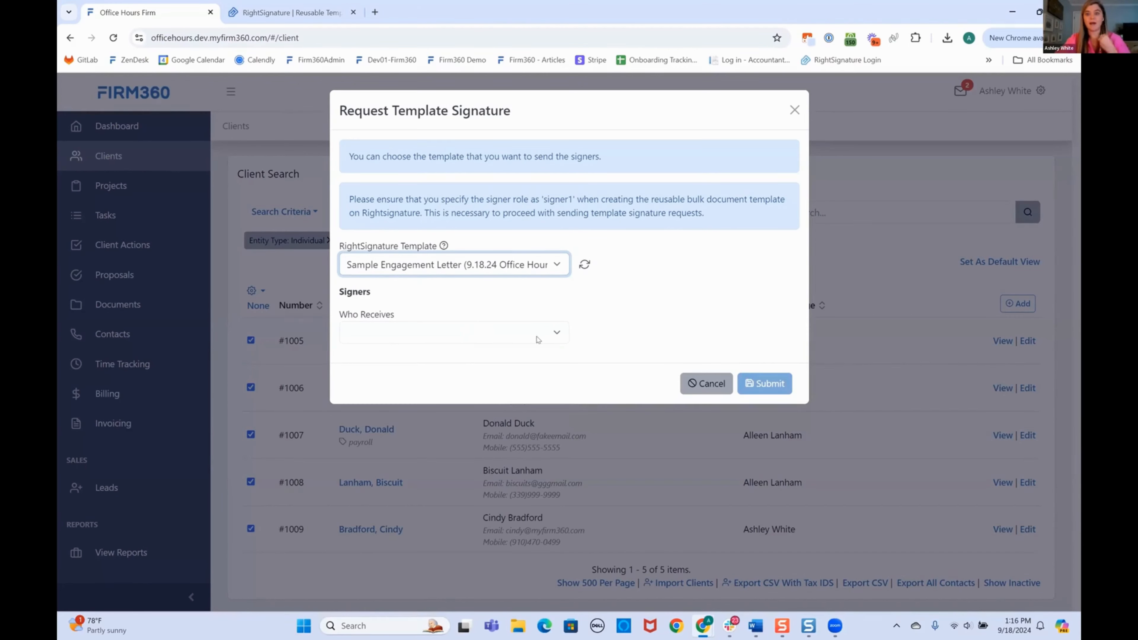
{"action": "left_click", "coordinate": [558, 333]}
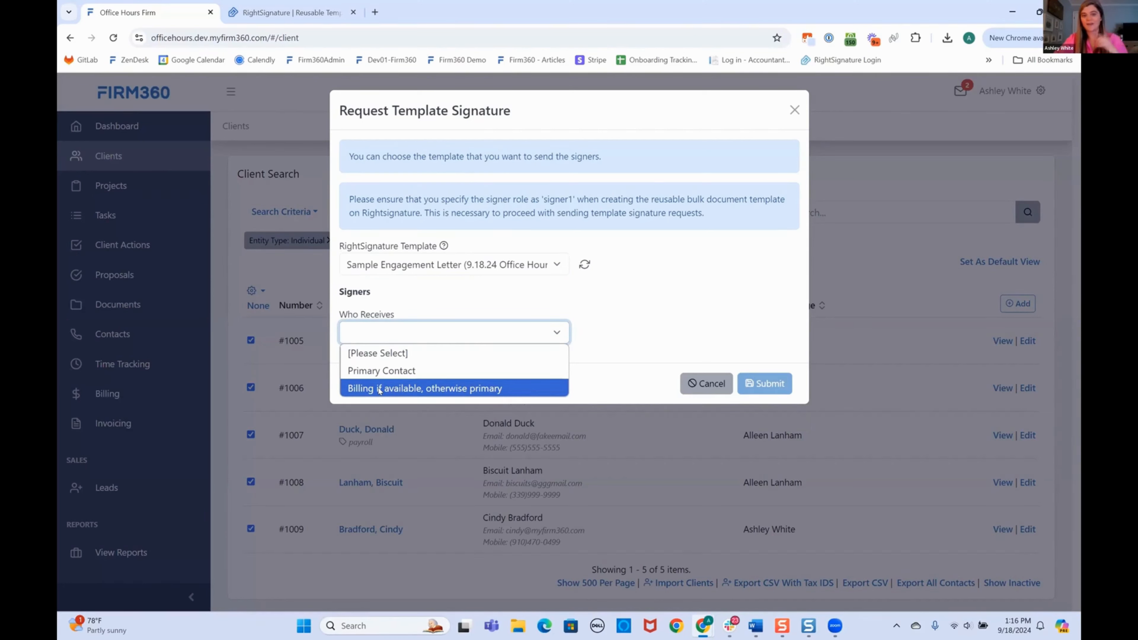
{"action": "left_click", "coordinate": [390, 372]}
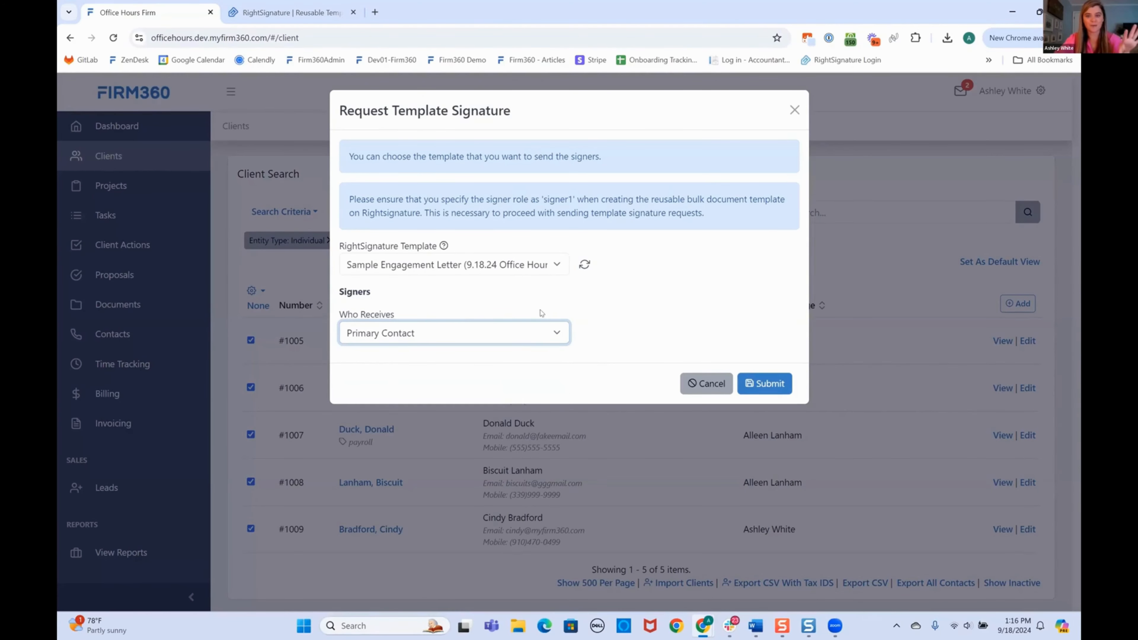
{"action": "left_click", "coordinate": [779, 388]}
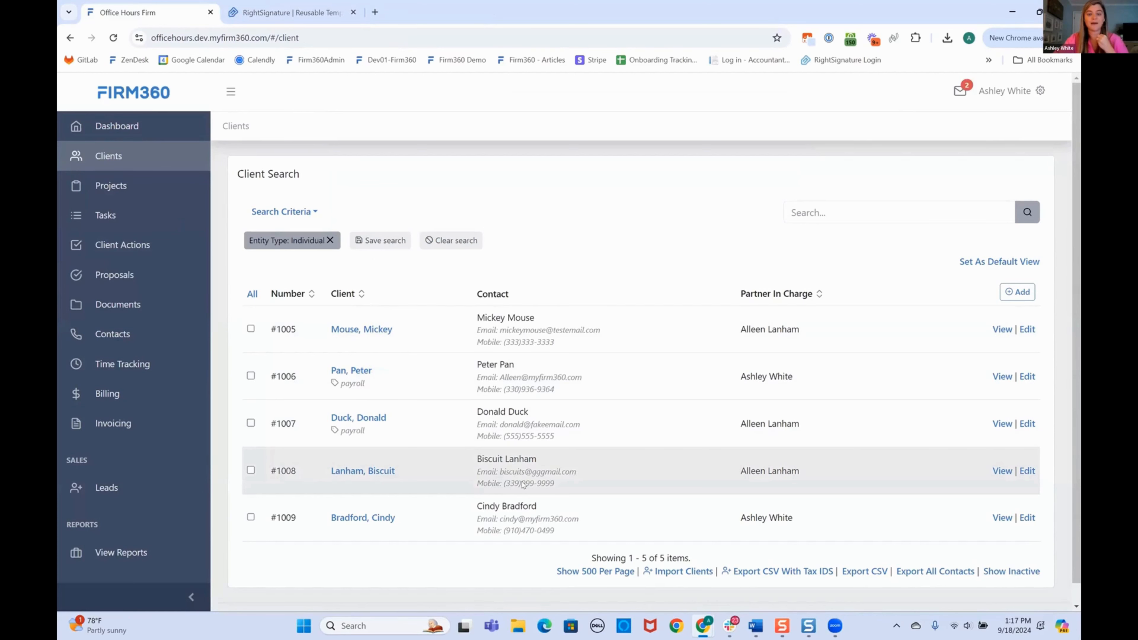
From the Documents page, show all signature requests, including the five clients' engagement letters.
{"action": "left_click", "coordinate": [116, 307]}
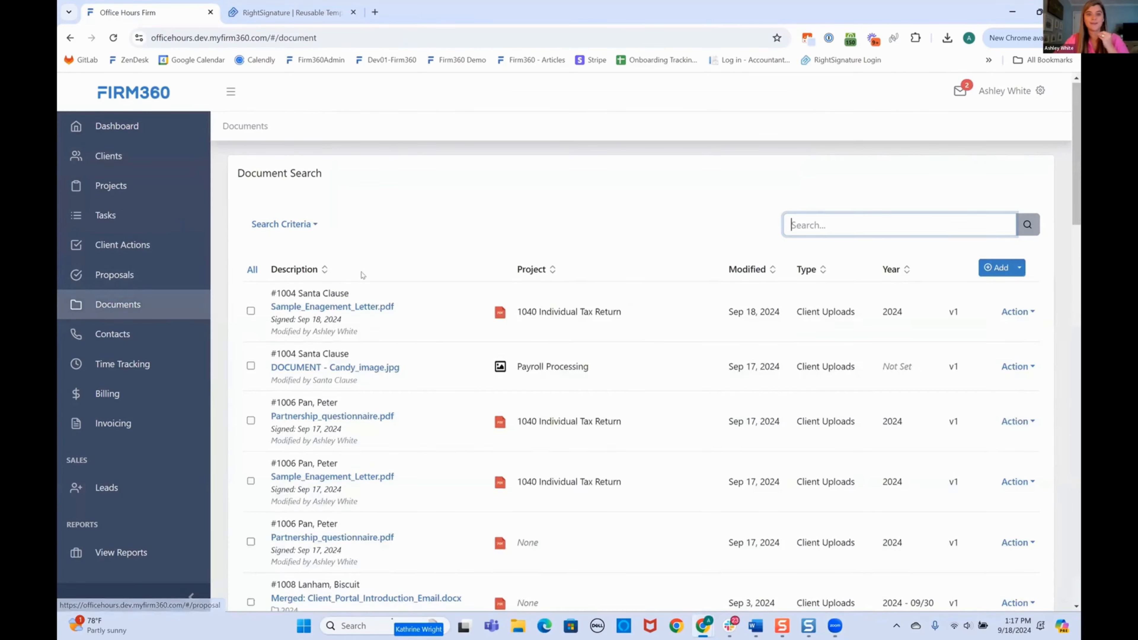
{"action": "scroll", "coordinate": [363, 275], "scroll_direction": "down", "scroll_amount": 5}
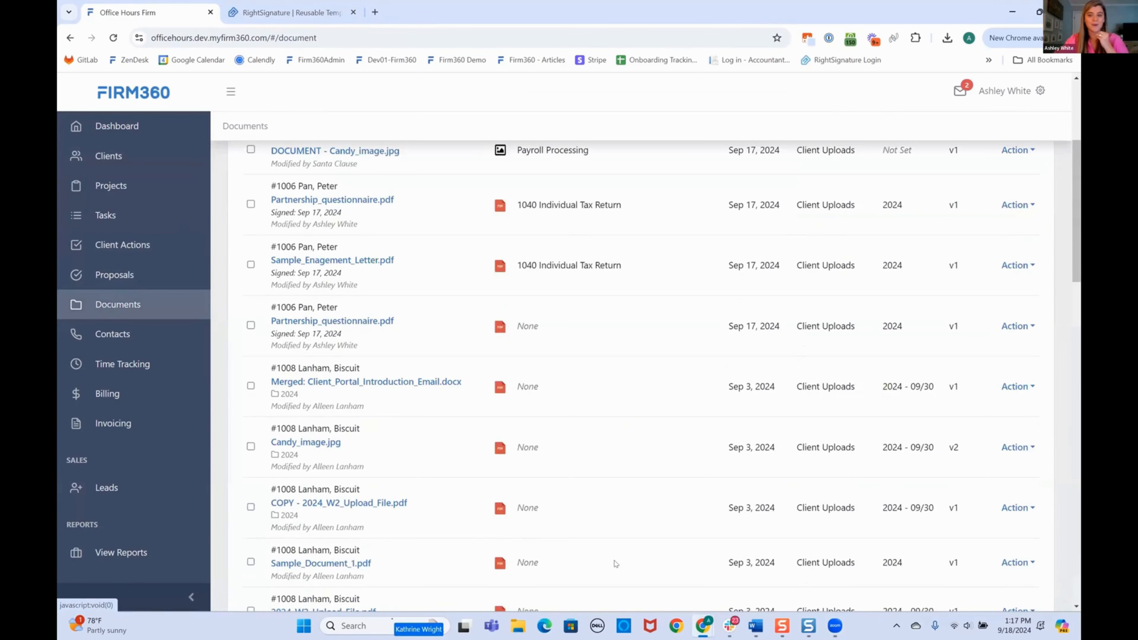
{"action": "scroll", "coordinate": [443, 538], "scroll_direction": "down", "scroll_amount": 10}
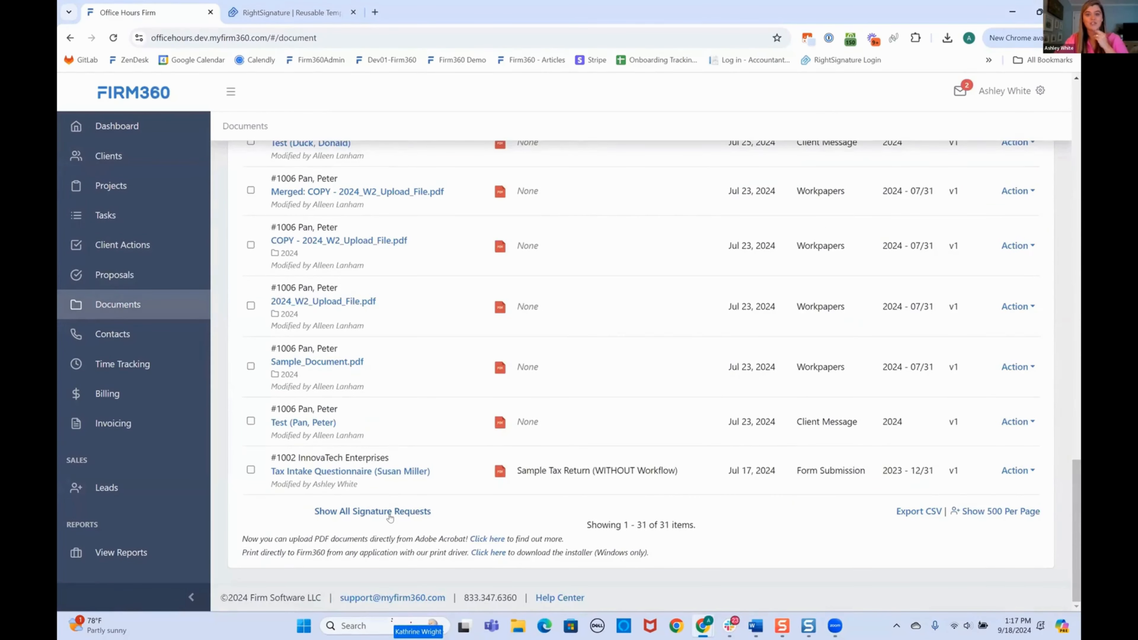
{"action": "left_click", "coordinate": [390, 512]}
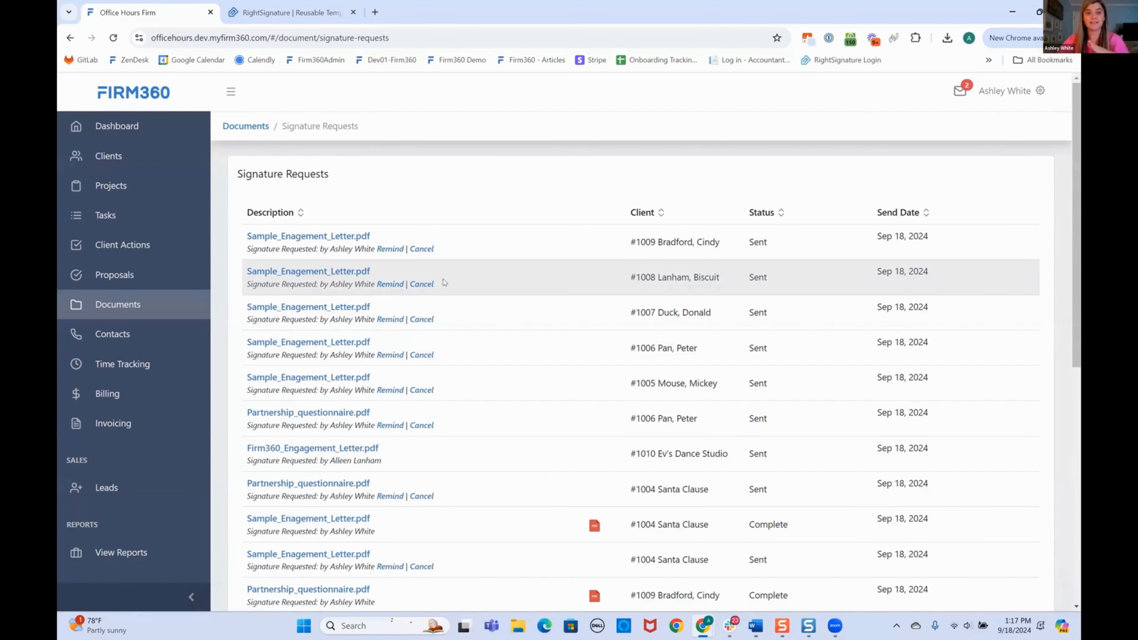
Bulk-request the Tax Questionnaire (9.18.24 Office Hours) template signature from all clients' Primary Contacts.
{"action": "left_click", "coordinate": [120, 156]}
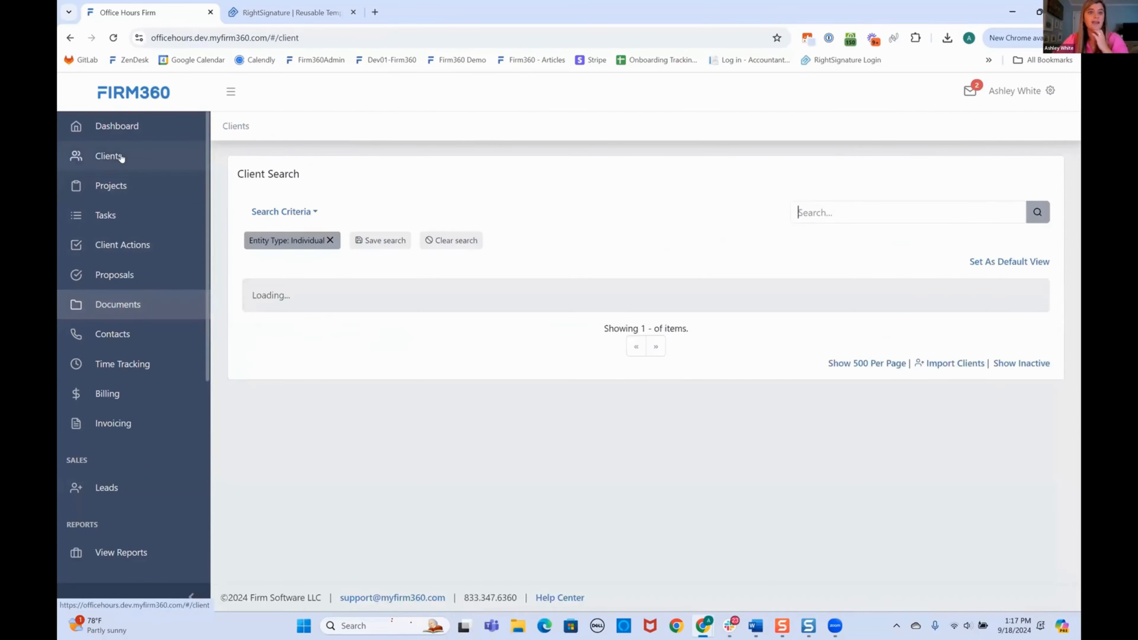
{"action": "left_click", "coordinate": [247, 295]}
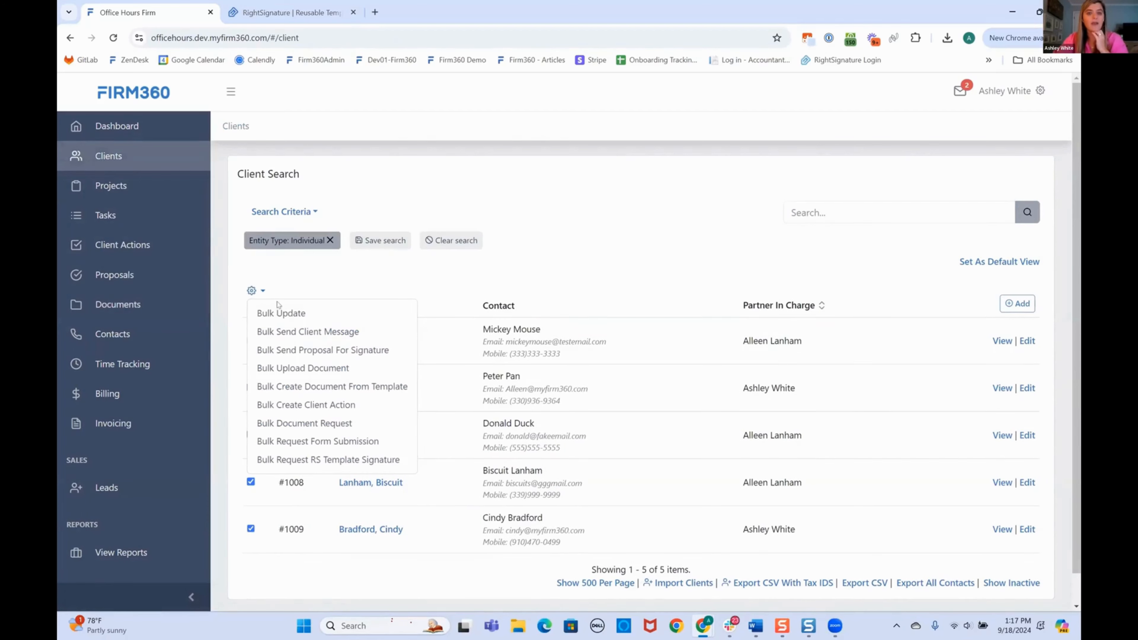
{"action": "left_click", "coordinate": [323, 459]}
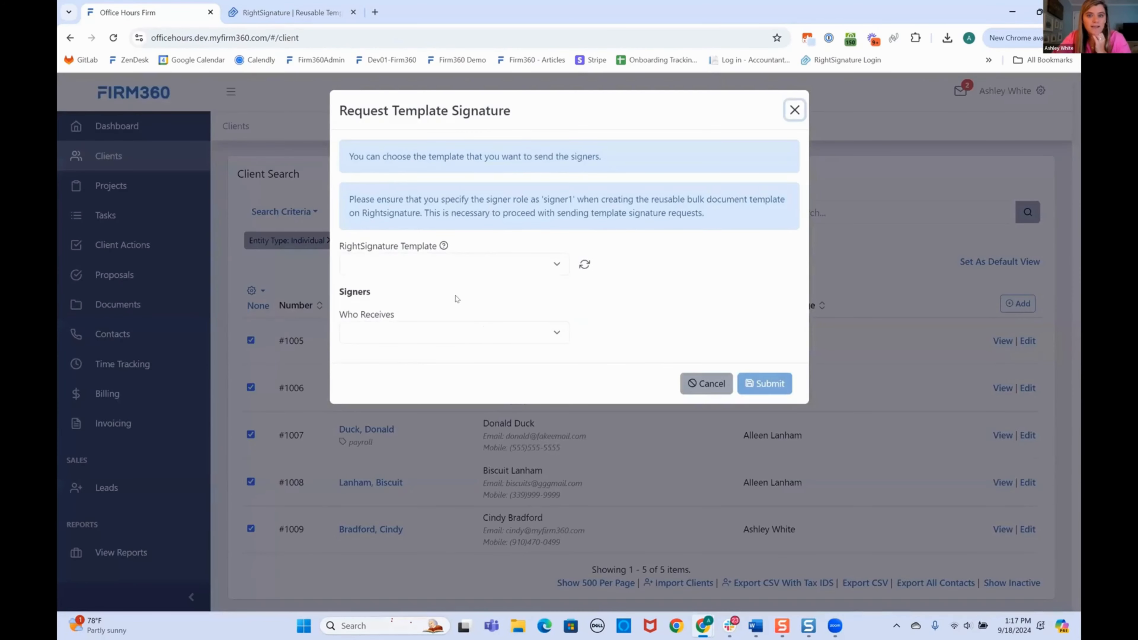
{"action": "left_click", "coordinate": [542, 263]}
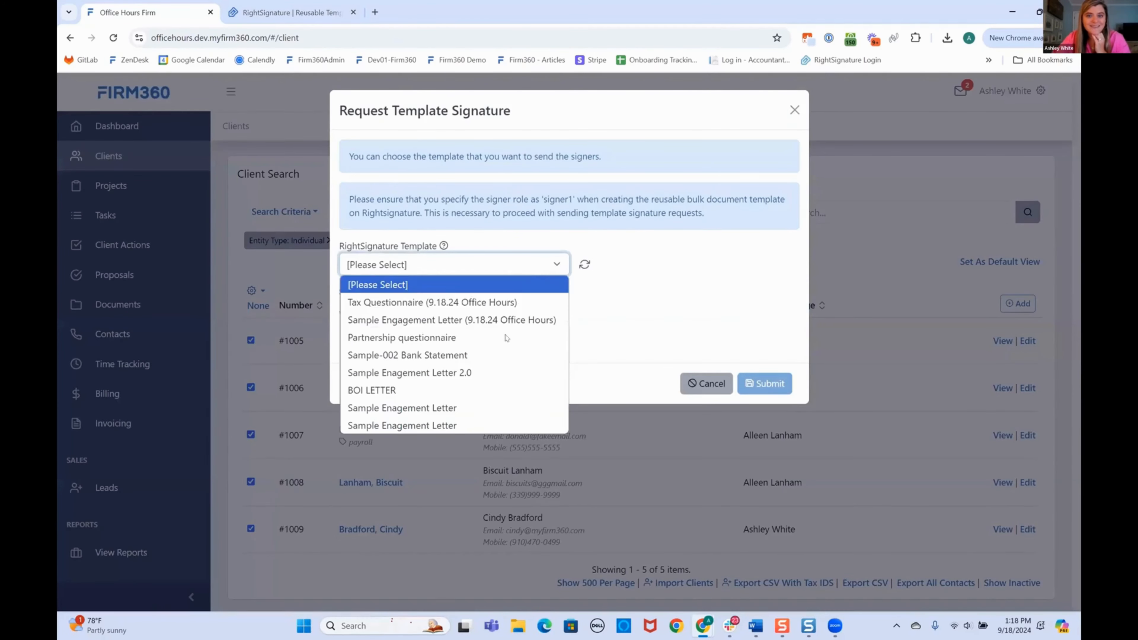
{"action": "left_click", "coordinate": [410, 302]}
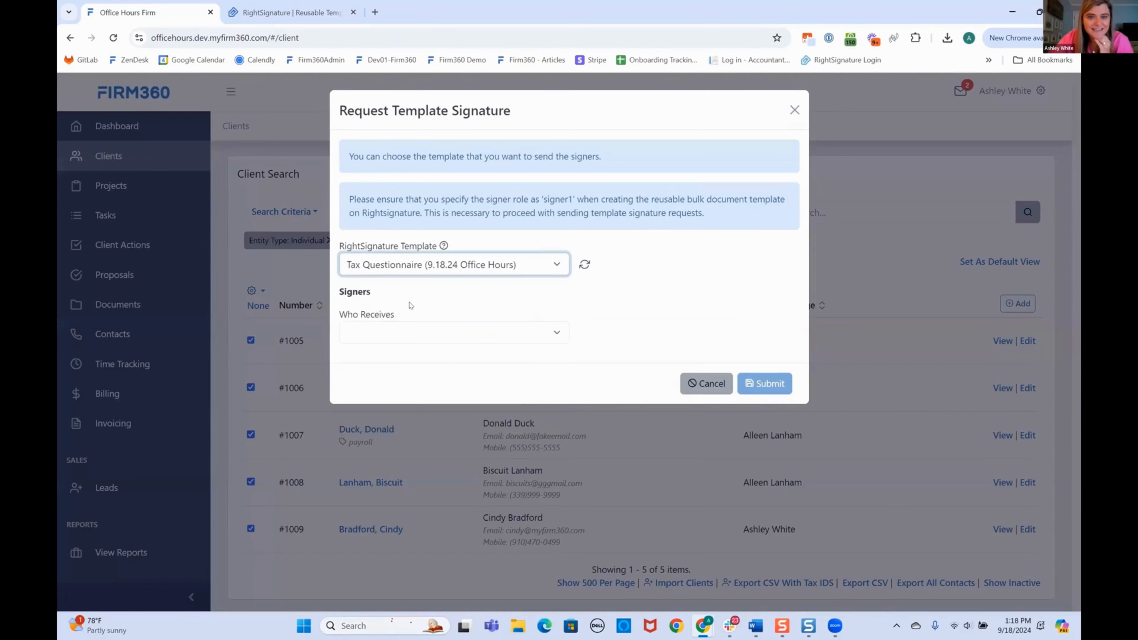
{"action": "left_click", "coordinate": [407, 333]}
{"action": "left_click", "coordinate": [407, 371]}
{"action": "left_click", "coordinate": [765, 383]}
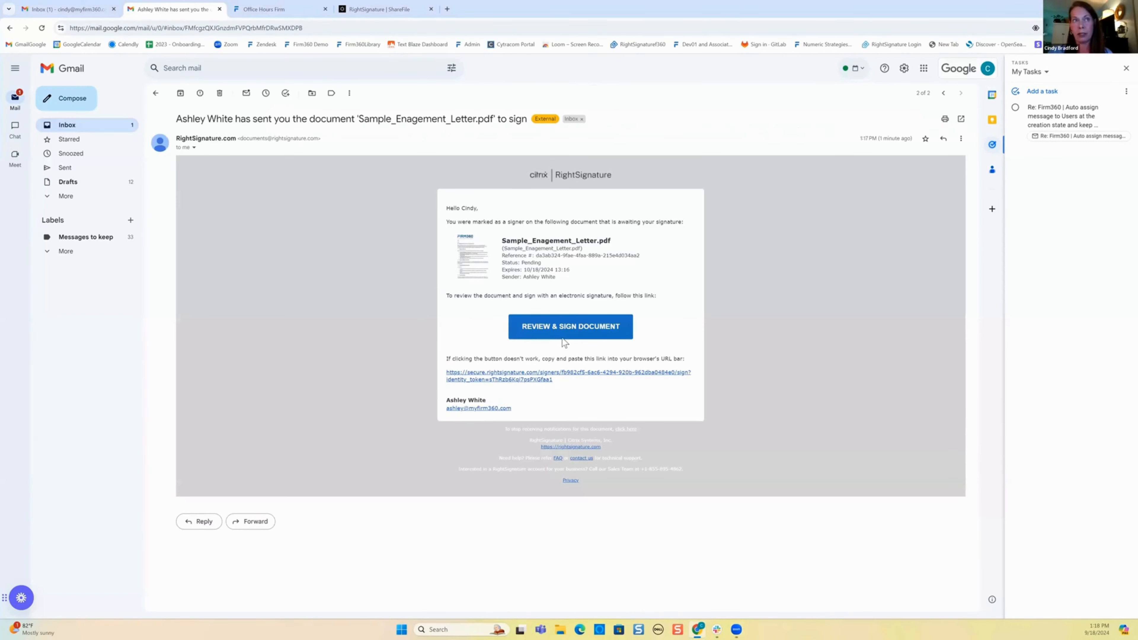
Open the emailed engagement letter, draw the signature and enter the signer's name.
{"action": "left_click", "coordinate": [567, 330]}
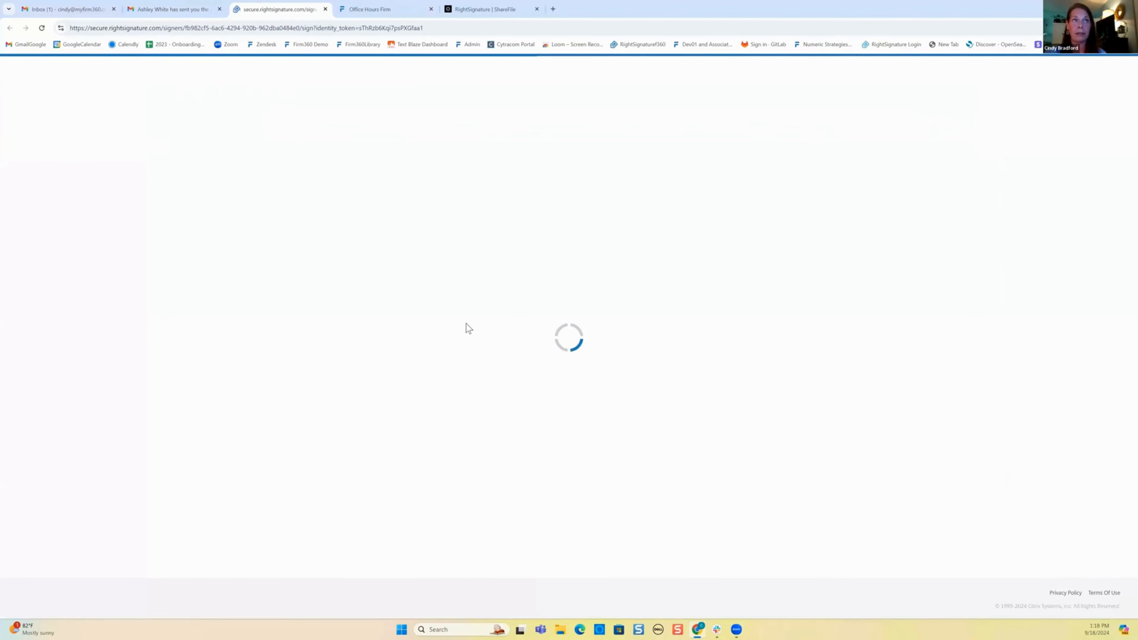
{"action": "scroll", "coordinate": [448, 437], "scroll_direction": "down", "scroll_amount": 12}
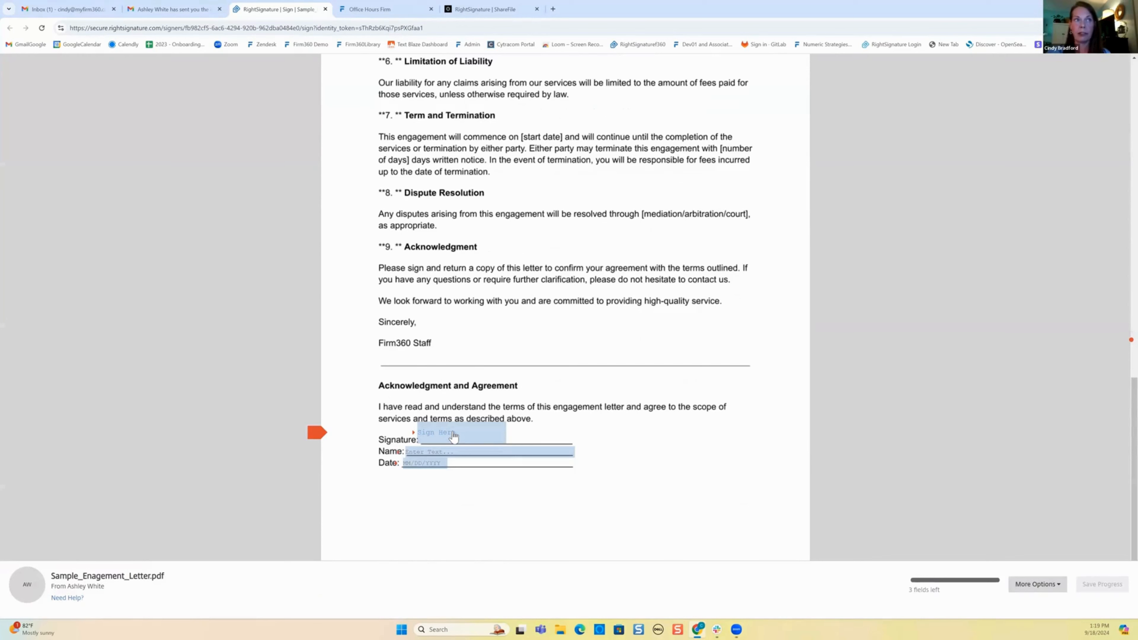
{"action": "left_click", "coordinate": [453, 434]}
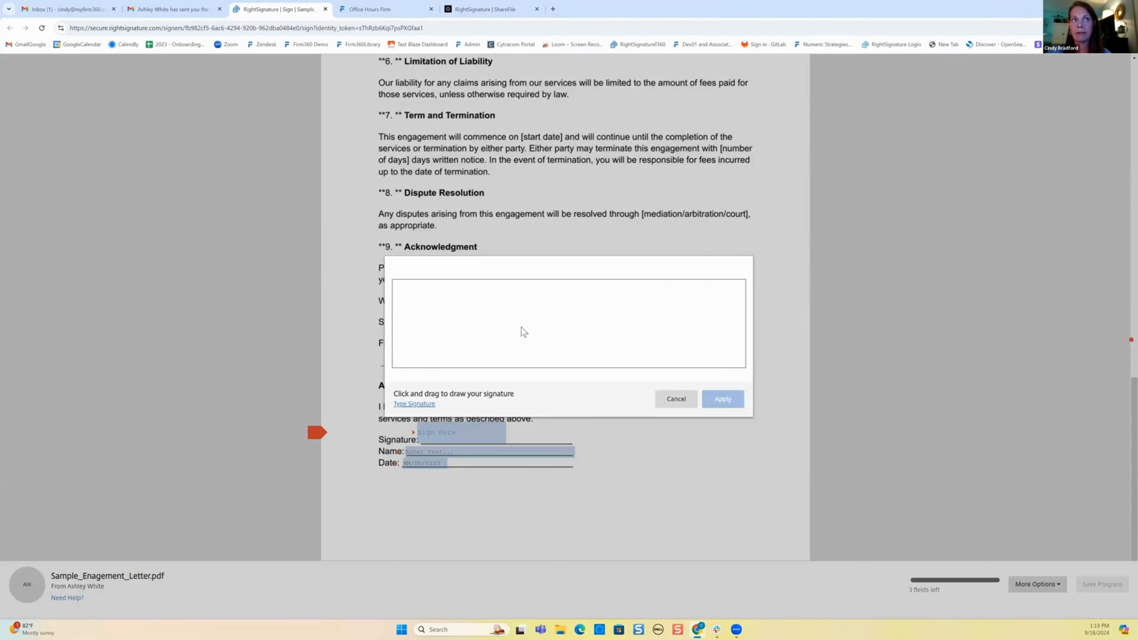
{"action": "left_click_drag", "start_coordinate": [444, 342], "coordinate": [727, 336]}
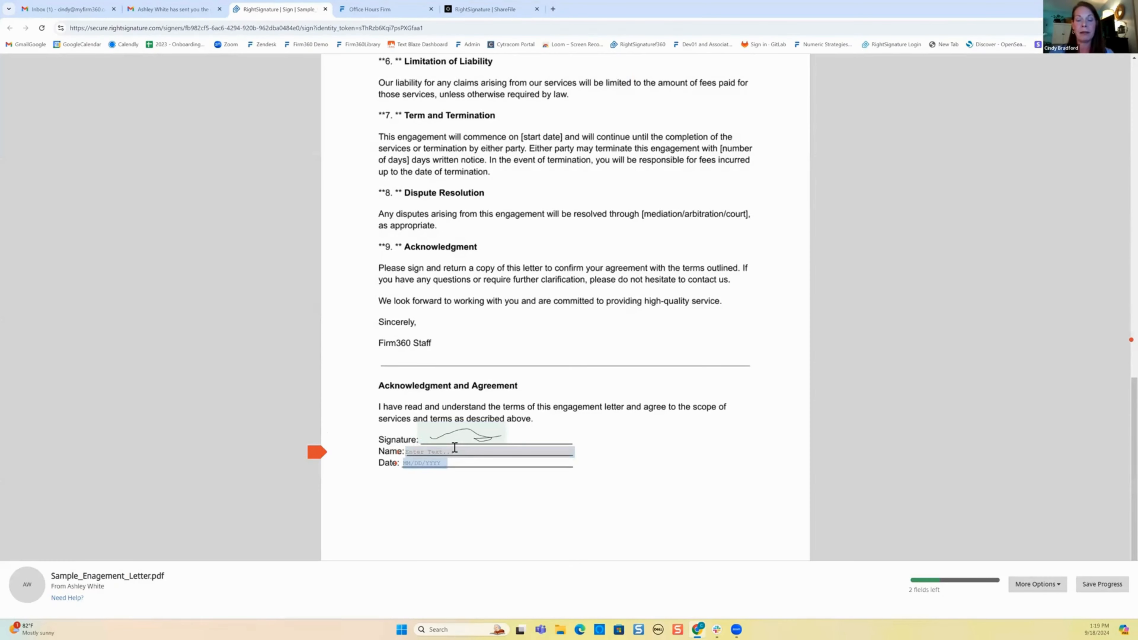
Date the letter September 18, 2024, submit the signature, and close the executed document.
{"action": "left_click", "coordinate": [417, 463]}
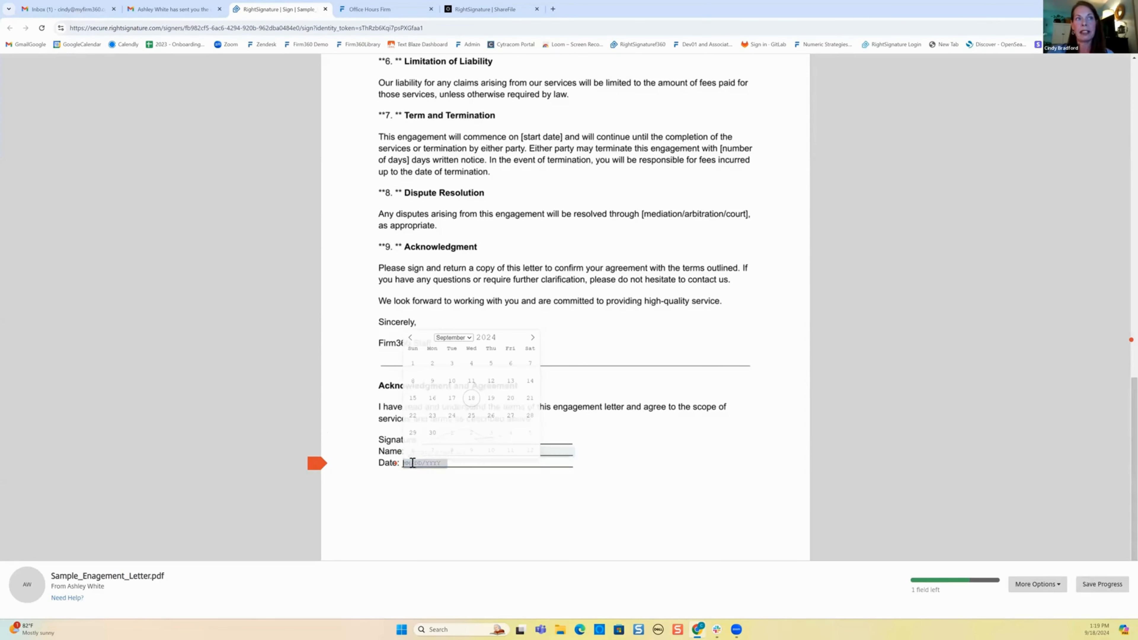
{"action": "left_click", "coordinate": [471, 399]}
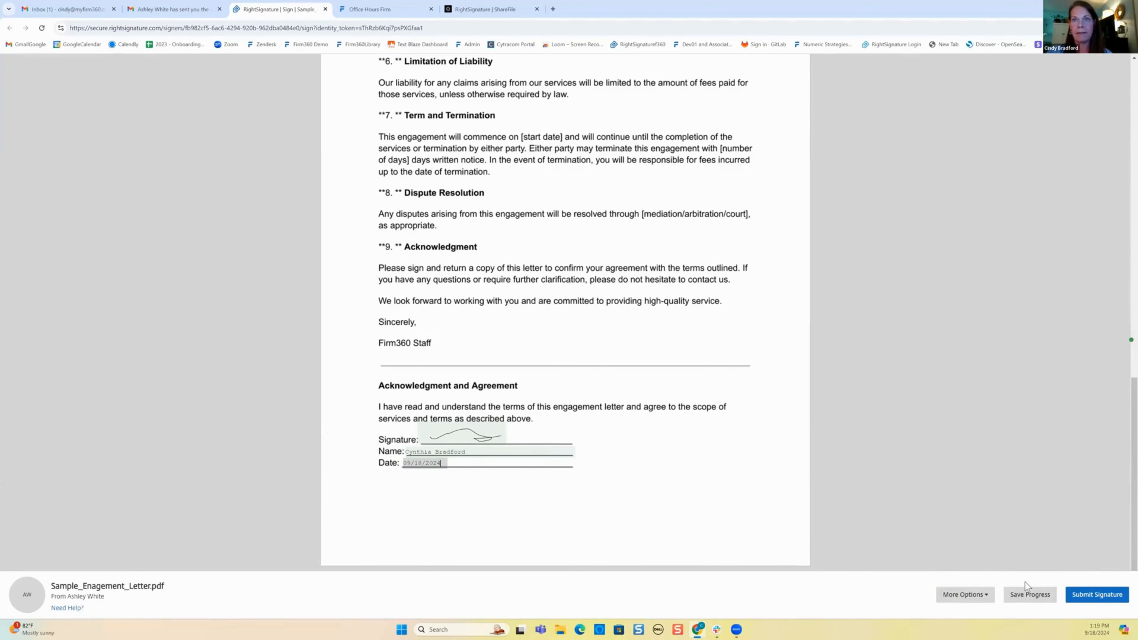
{"action": "left_click", "coordinate": [1089, 595]}
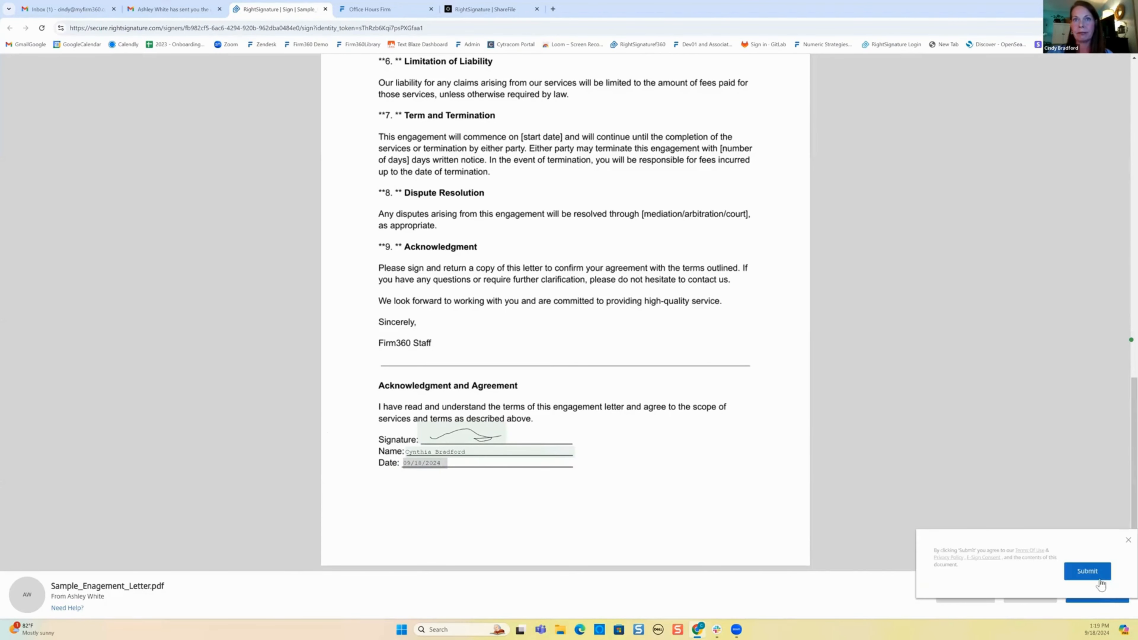
{"action": "left_click", "coordinate": [1089, 572]}
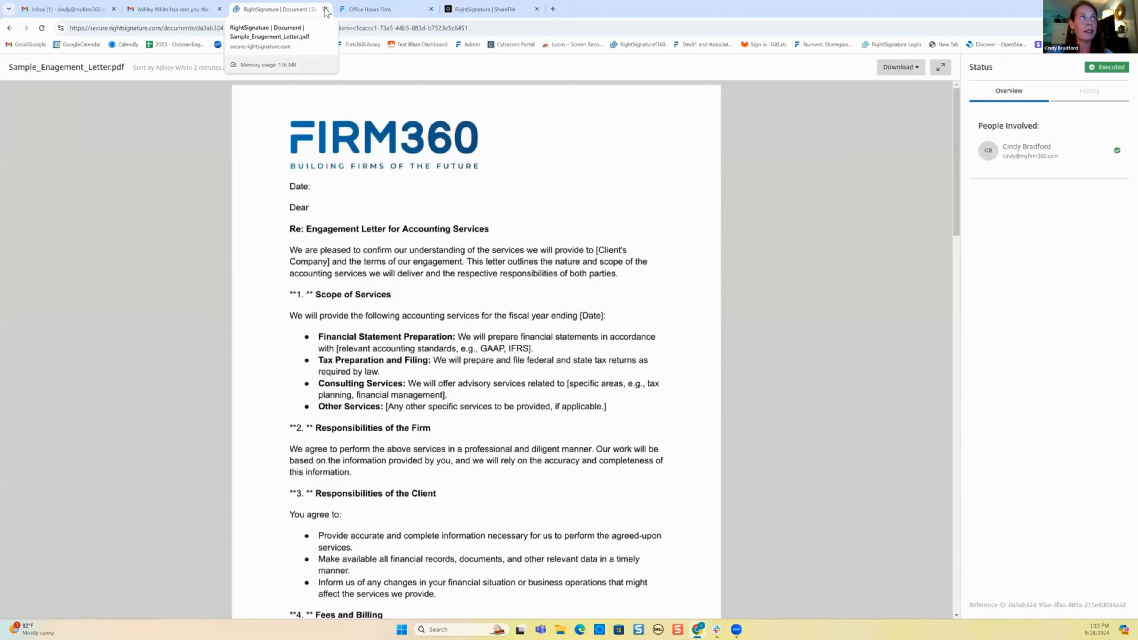
{"action": "left_click", "coordinate": [325, 9]}
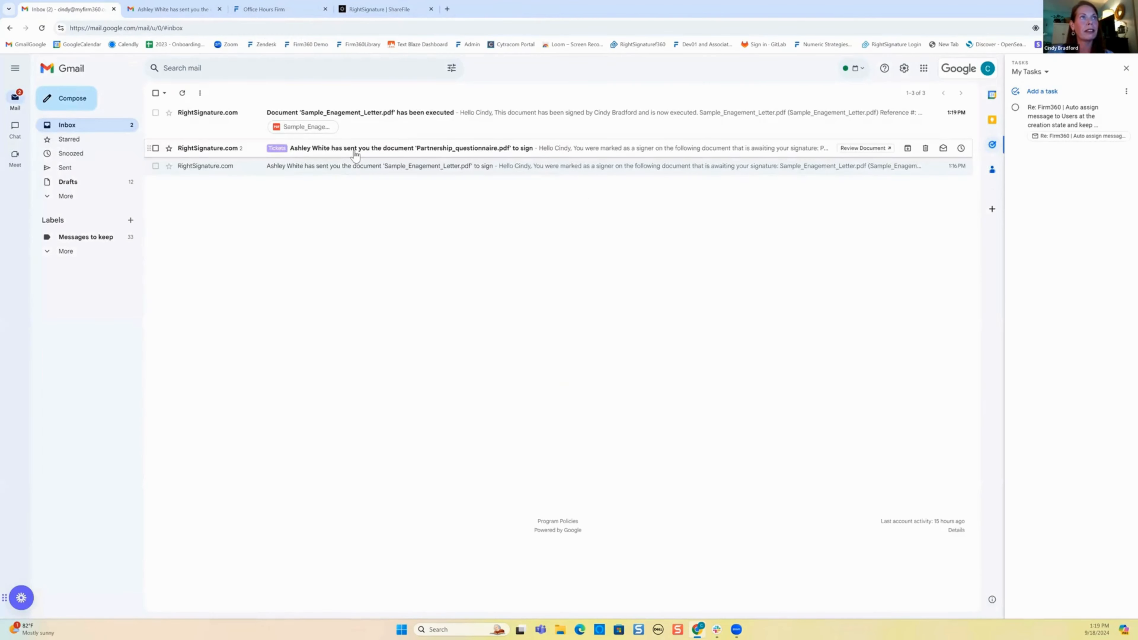
Open Partnership_questionnaire.pdf for signing and answer Yes, No, Yes, Yes, Yes to the first five questions.
{"action": "left_click", "coordinate": [355, 153]}
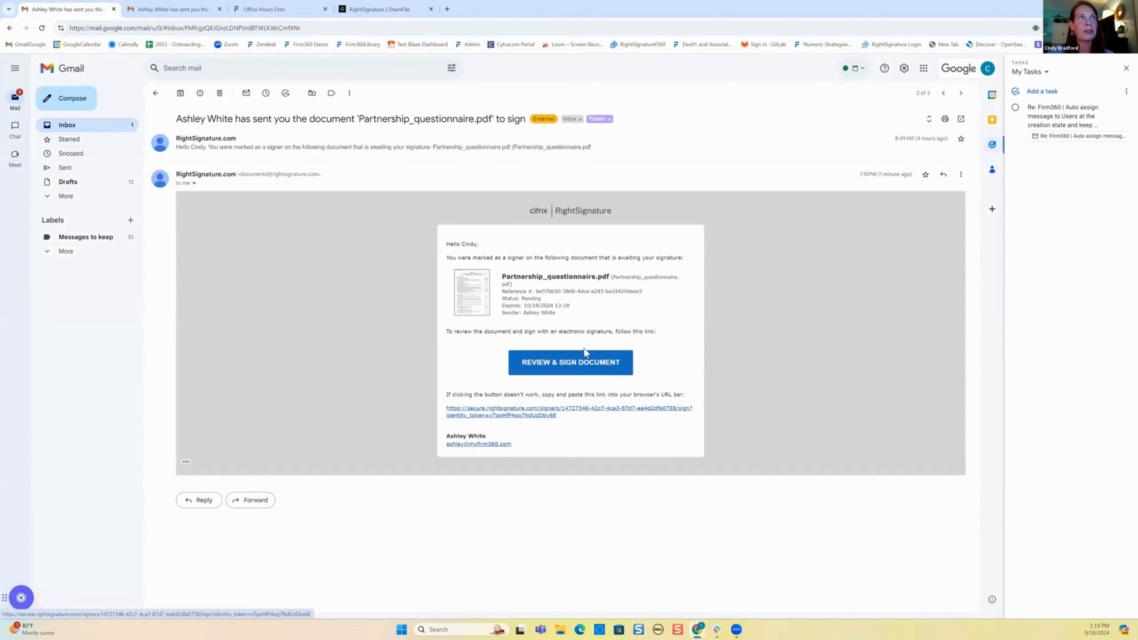
{"action": "left_click", "coordinate": [585, 358]}
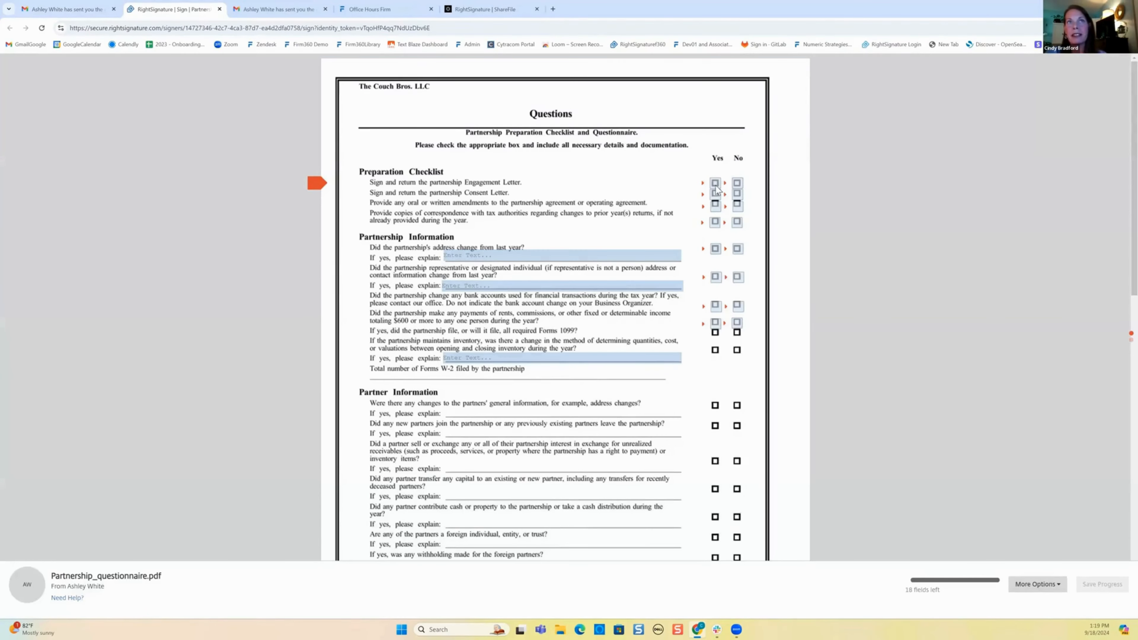
{"action": "left_click", "coordinate": [715, 184]}
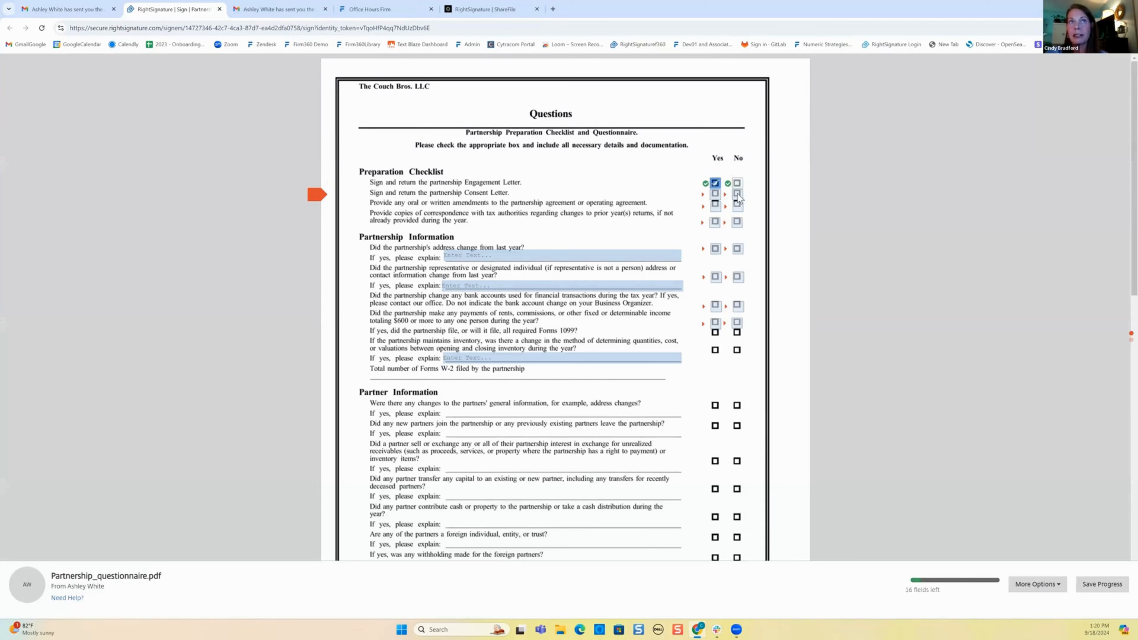
{"action": "left_click", "coordinate": [737, 194]}
{"action": "left_click", "coordinate": [715, 205]}
{"action": "left_click", "coordinate": [715, 222]}
{"action": "left_click", "coordinate": [716, 248]}
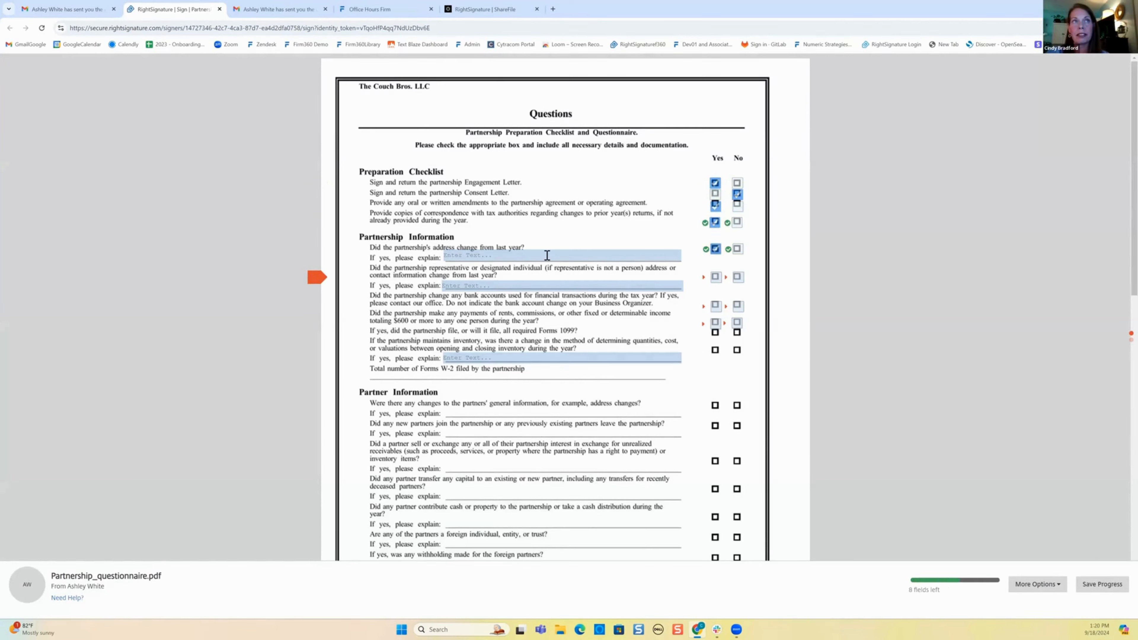
Enter 'test' explanations for the change questions and answer No to bank account and $600 payments.
{"action": "left_click", "coordinate": [547, 255]}
{"action": "type", "text": "test"}
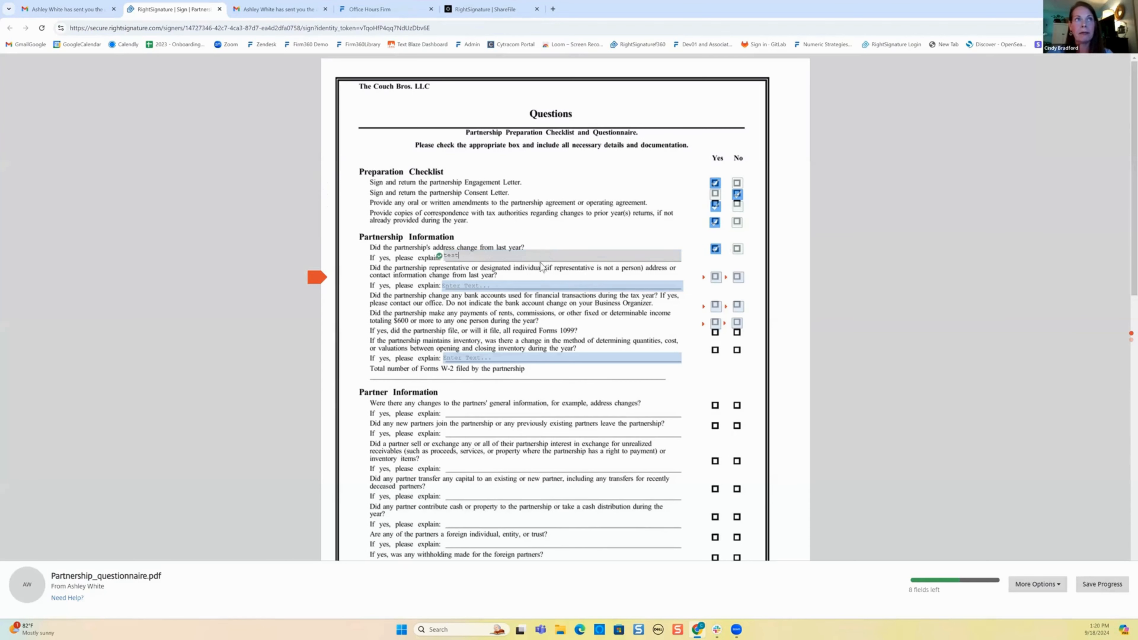
{"action": "left_click", "coordinate": [528, 287]}
{"action": "type", "text": "test"}
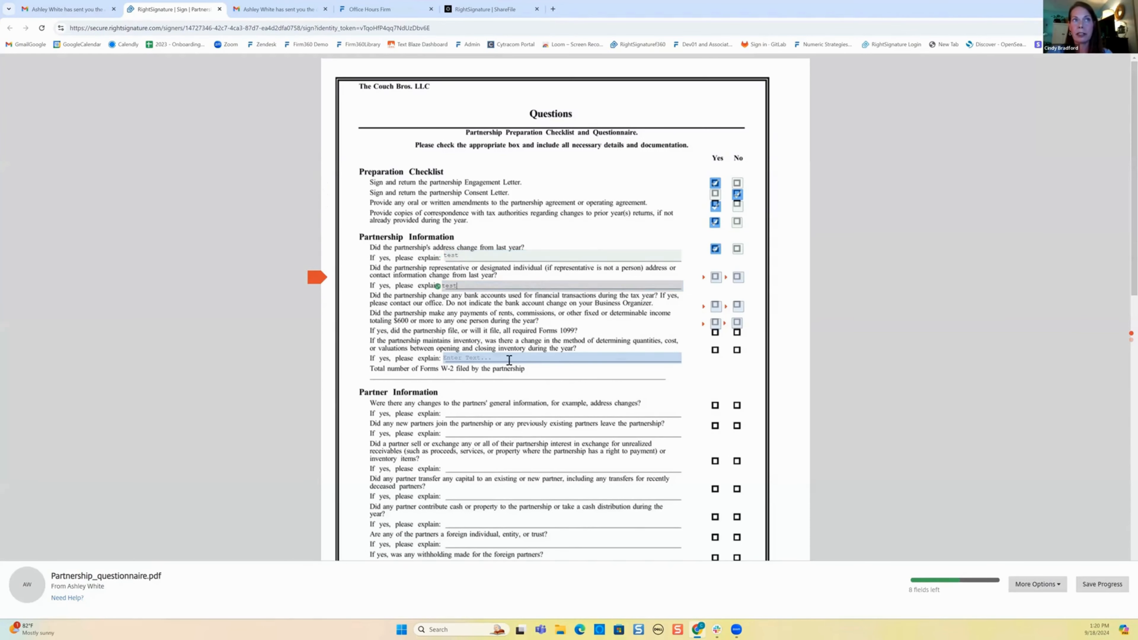
{"action": "left_click", "coordinate": [510, 358]}
{"action": "type", "text": "test"}
{"action": "left_click", "coordinate": [715, 278]}
{"action": "left_click", "coordinate": [738, 306]}
{"action": "left_click", "coordinate": [737, 323]}
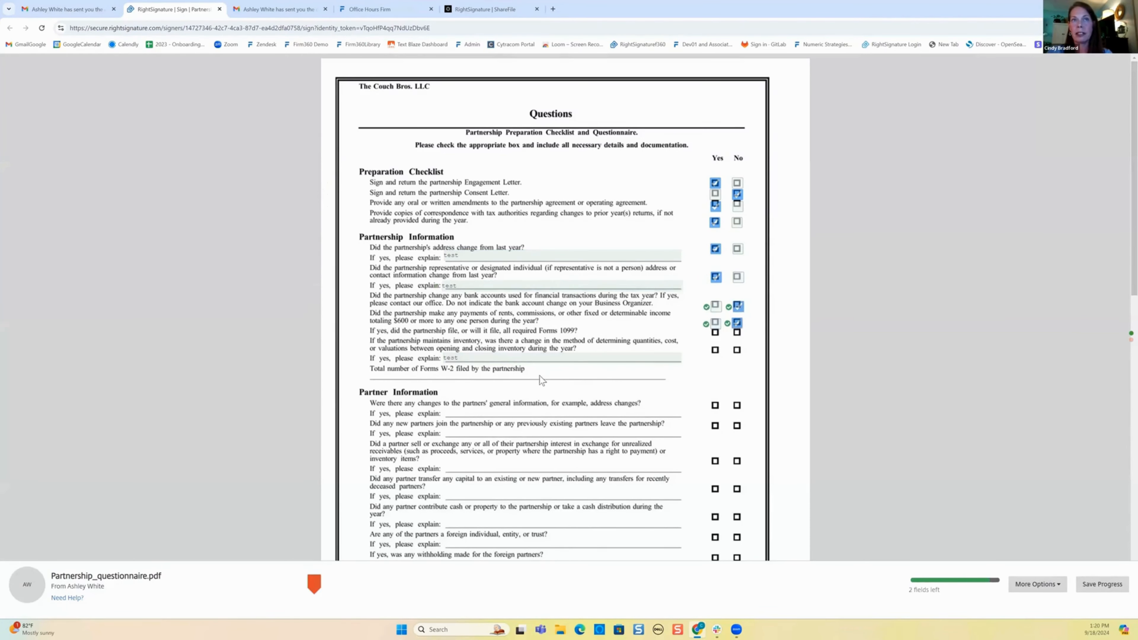
Draw and apply a signature on the questionnaire and submit it.
{"action": "scroll", "coordinate": [549, 365], "scroll_direction": "down", "scroll_amount": 3}
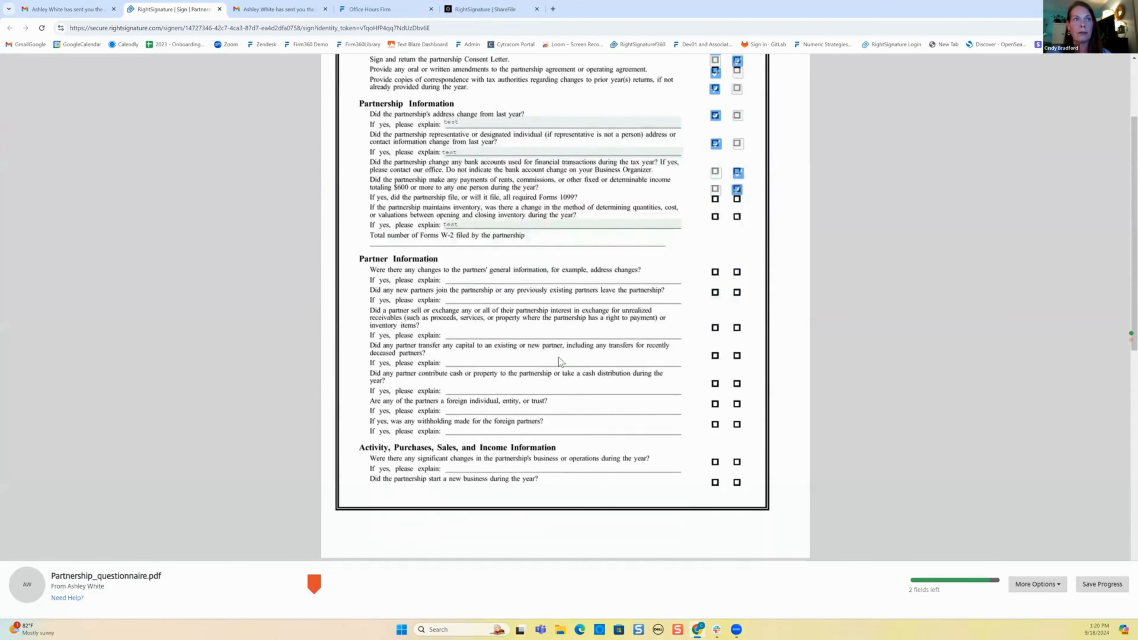
{"action": "scroll", "coordinate": [558, 357], "scroll_direction": "down", "scroll_amount": 10}
{"action": "left_click", "coordinate": [384, 465]}
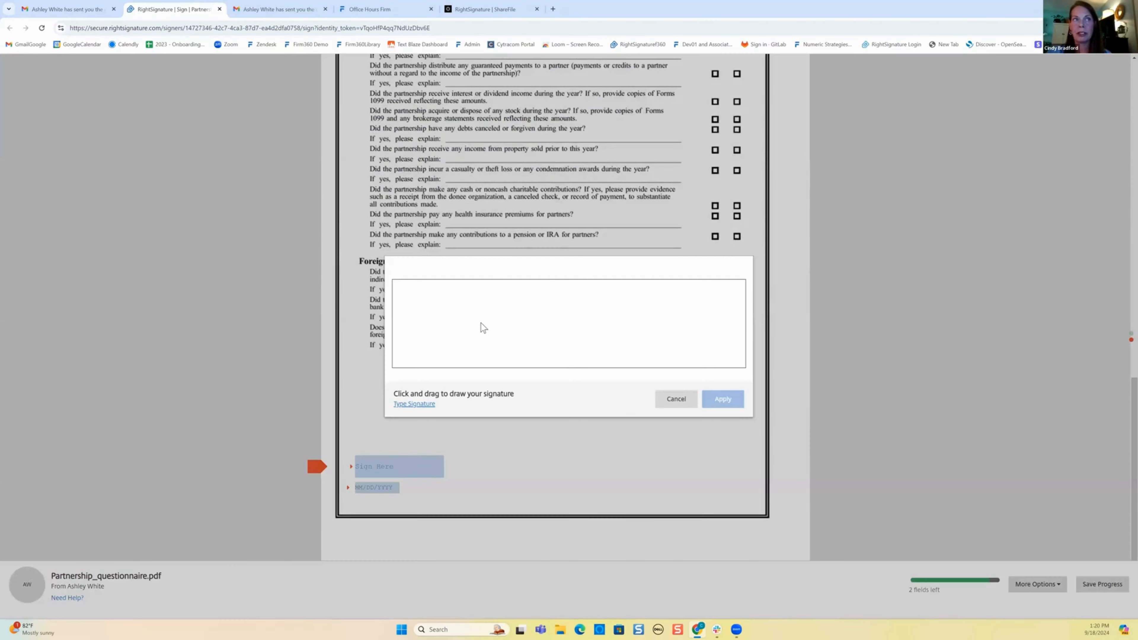
{"action": "mouse_move", "coordinate": [681, 313]}
{"action": "left_mouse_down"}
{"action": "mouse_move", "coordinate": [672, 335]}
{"action": "mouse_move", "coordinate": [744, 341]}
{"action": "left_mouse_up"}
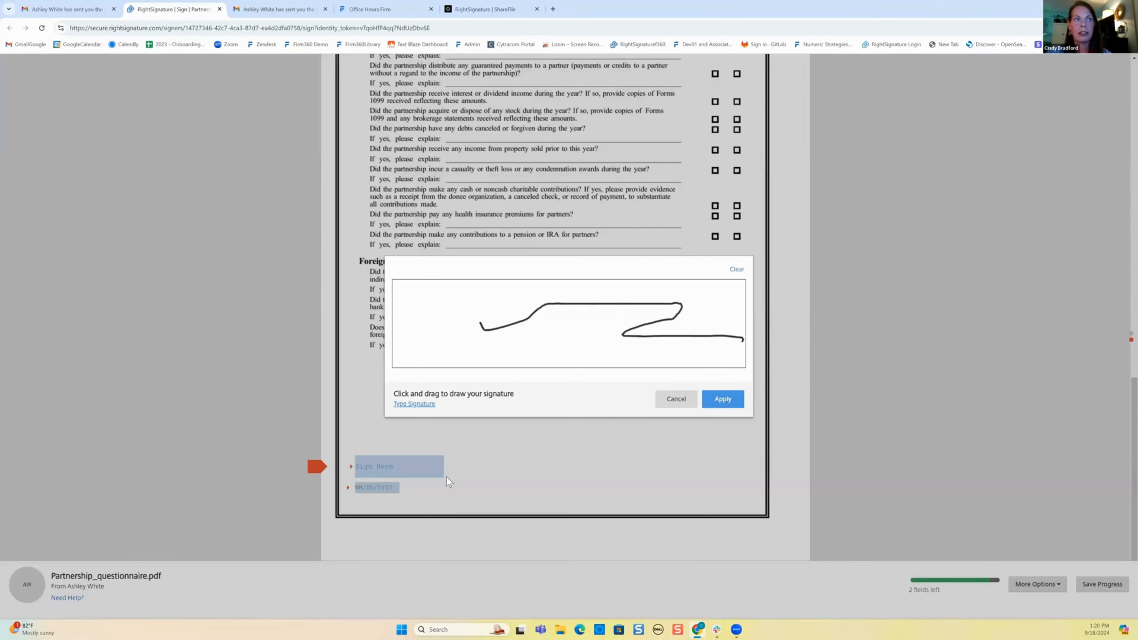
{"action": "left_click", "coordinate": [723, 399]}
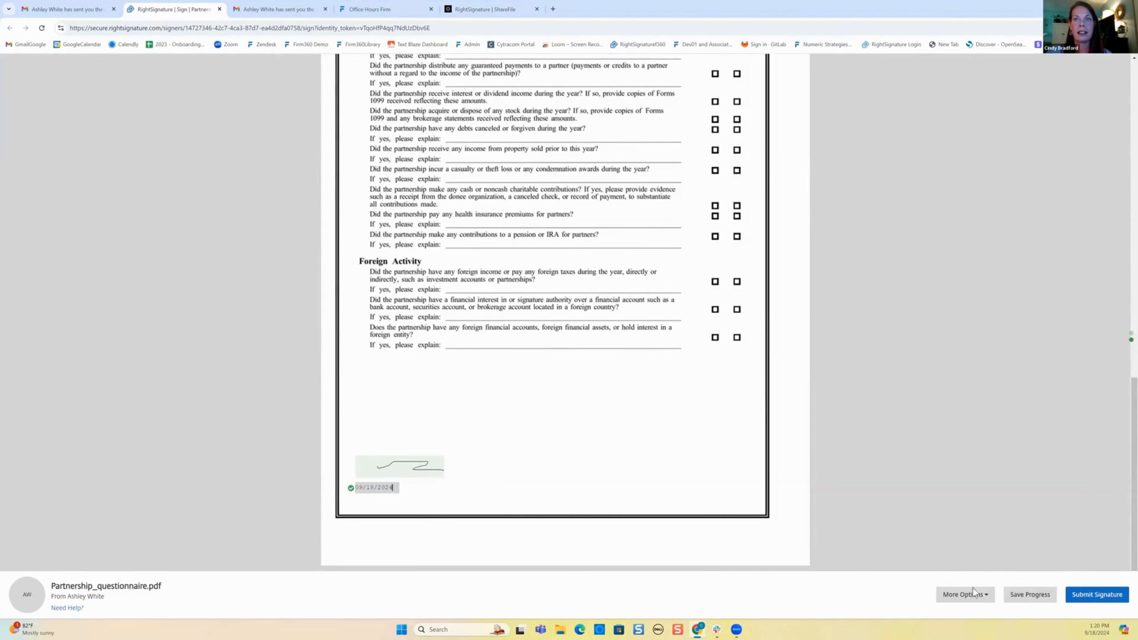
{"action": "left_click", "coordinate": [1095, 589]}
Confirm the questionnaire submission, check the executed notice in Gmail, and clear Firm360's Entity Type filter.
{"action": "left_click", "coordinate": [1088, 573]}
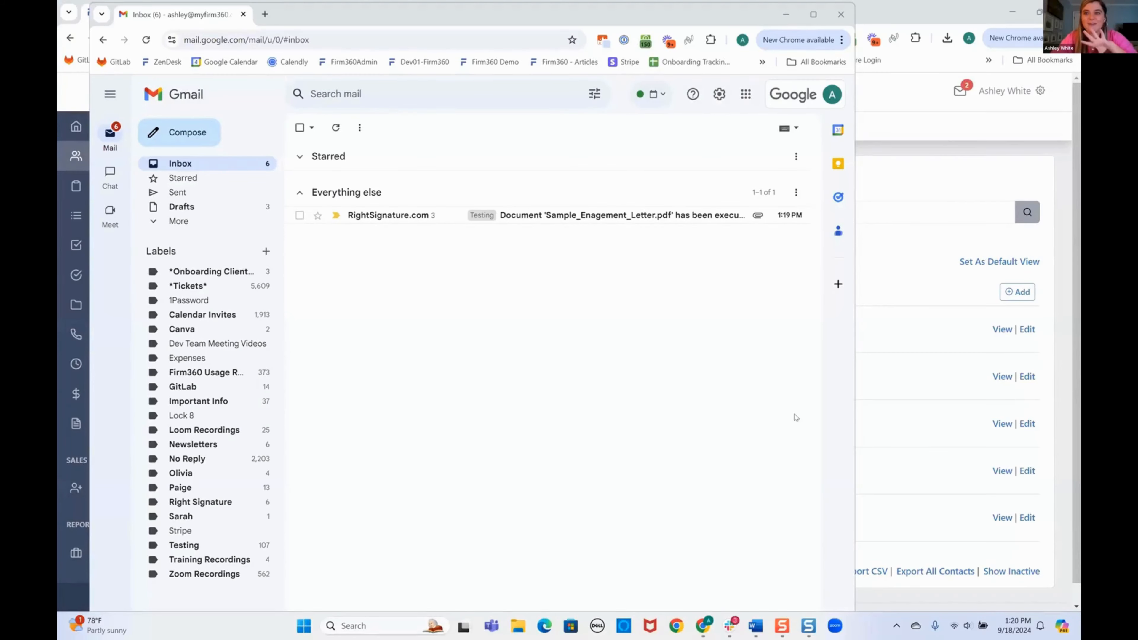
{"action": "left_click", "coordinate": [813, 14]}
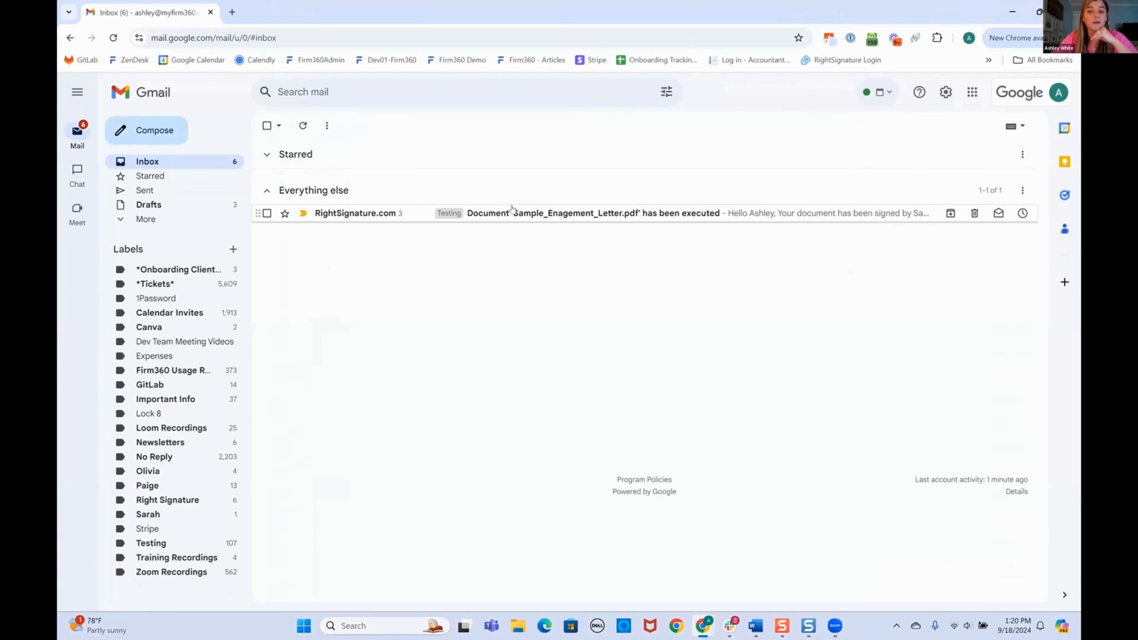
{"action": "left_click", "coordinate": [1014, 10]}
{"action": "left_click", "coordinate": [445, 241]}
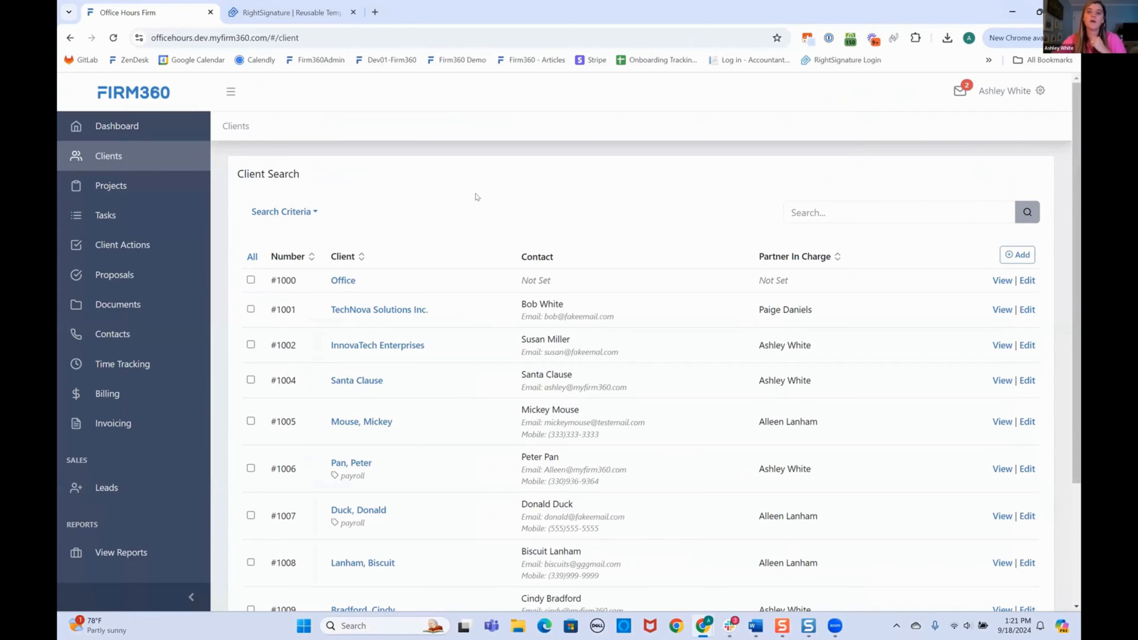
Open client #1009's Documents tab and preview the signed Sample_Enagement_Letter.pdf.
{"action": "scroll", "coordinate": [359, 395], "scroll_direction": "down", "scroll_amount": 4}
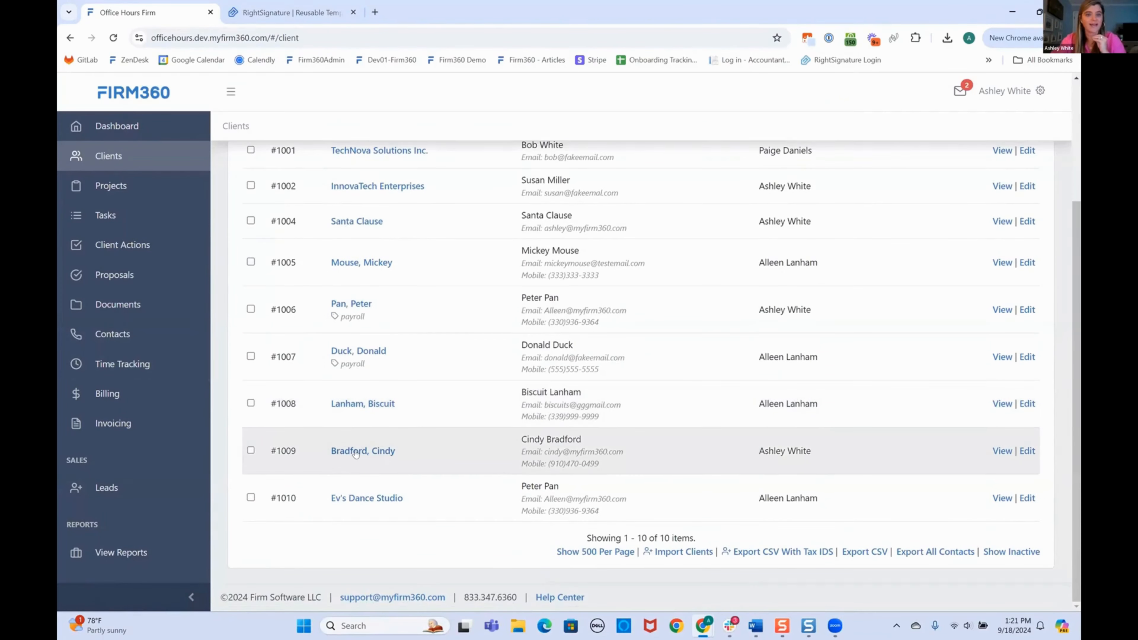
{"action": "left_click", "coordinate": [356, 452]}
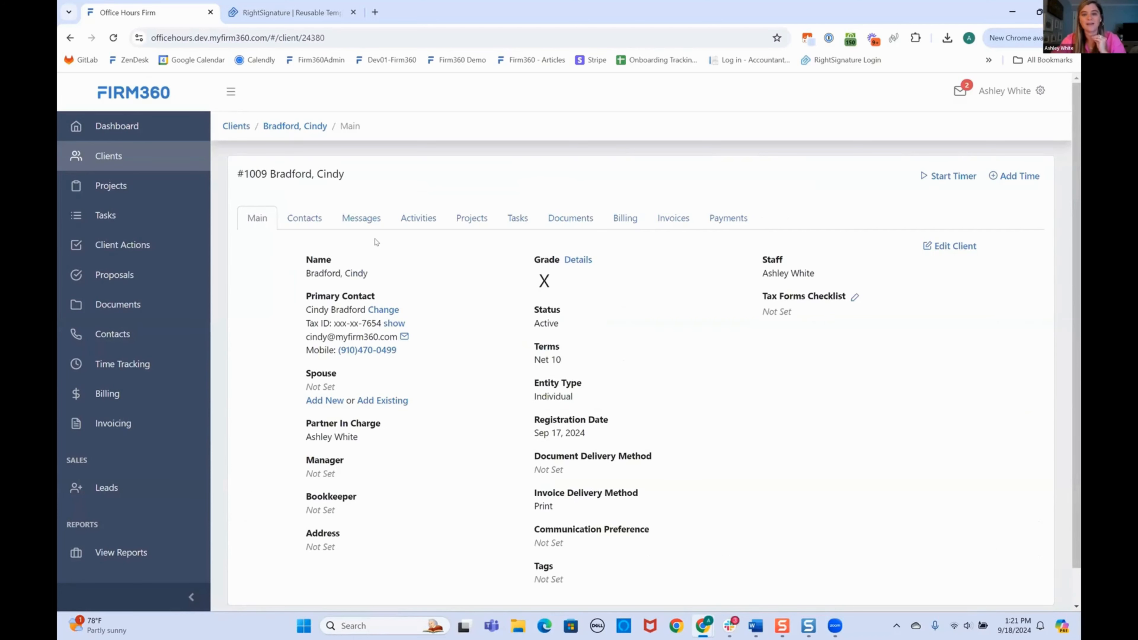
{"action": "left_click", "coordinate": [566, 228]}
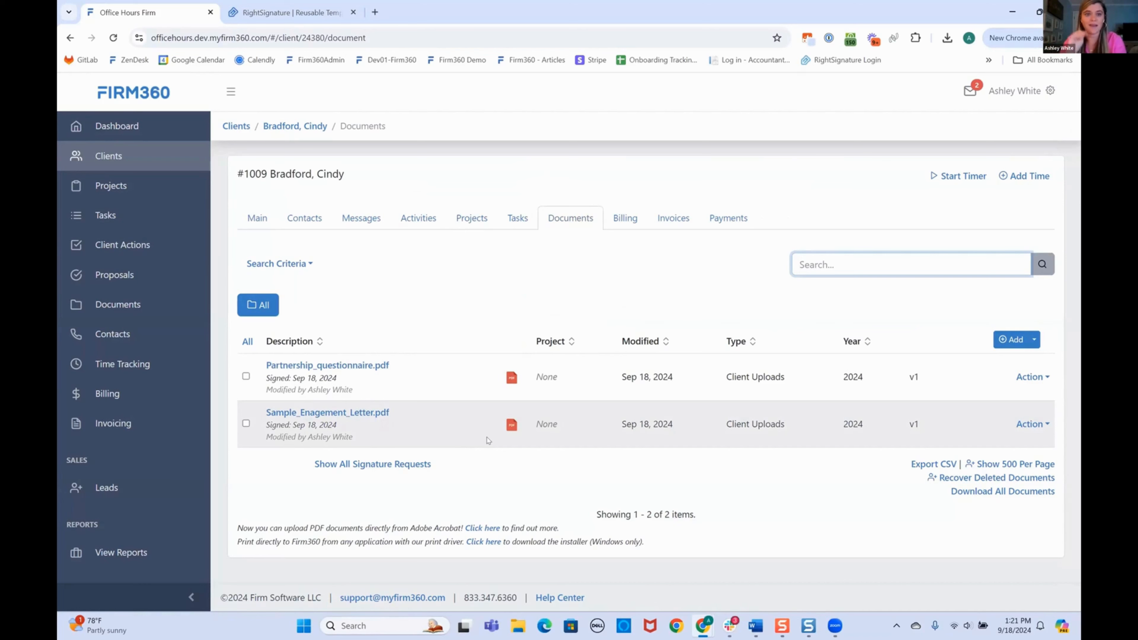
{"action": "left_click", "coordinate": [512, 423]}
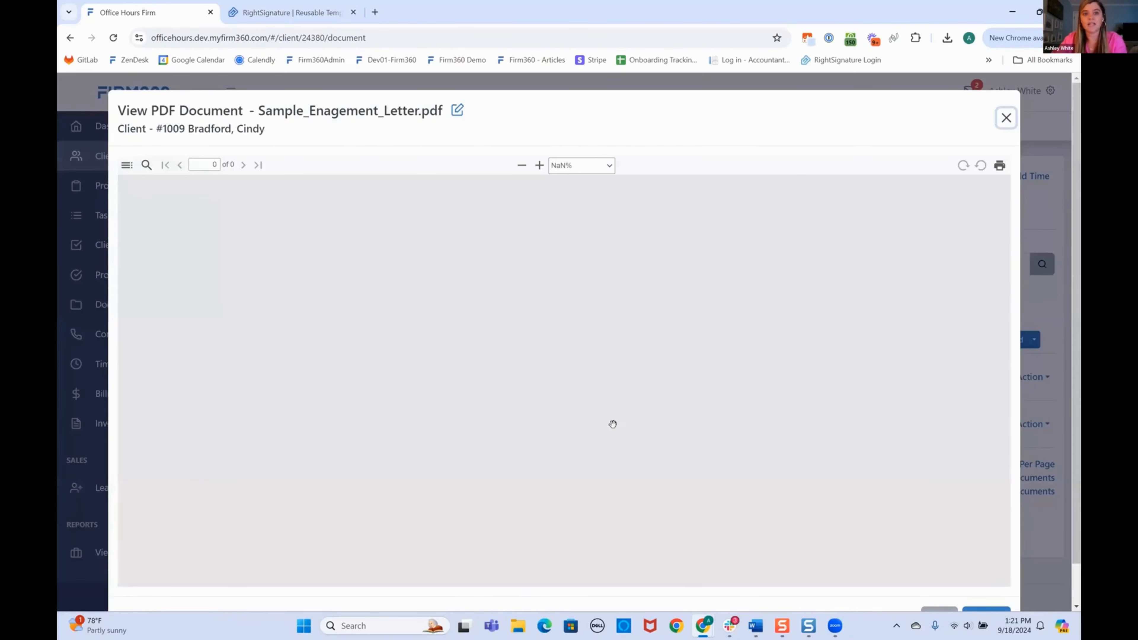
Check the engagement letter's signature block, review the document name, and close the preview.
{"action": "scroll", "coordinate": [578, 430], "scroll_direction": "down", "scroll_amount": 15}
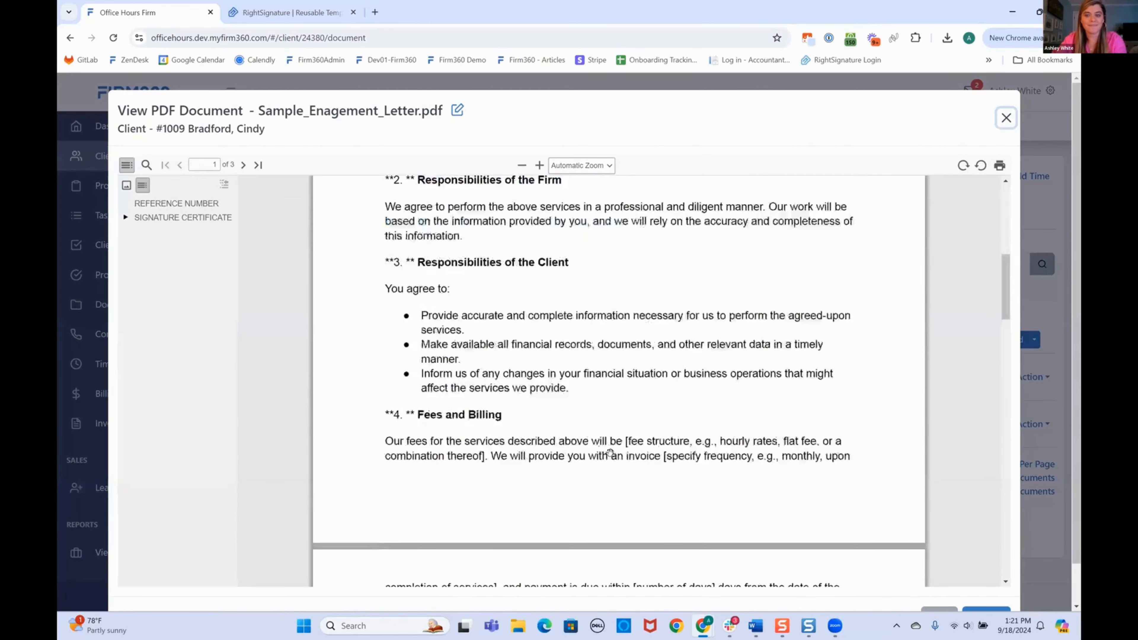
{"action": "scroll", "coordinate": [581, 399], "scroll_direction": "up", "scroll_amount": 5}
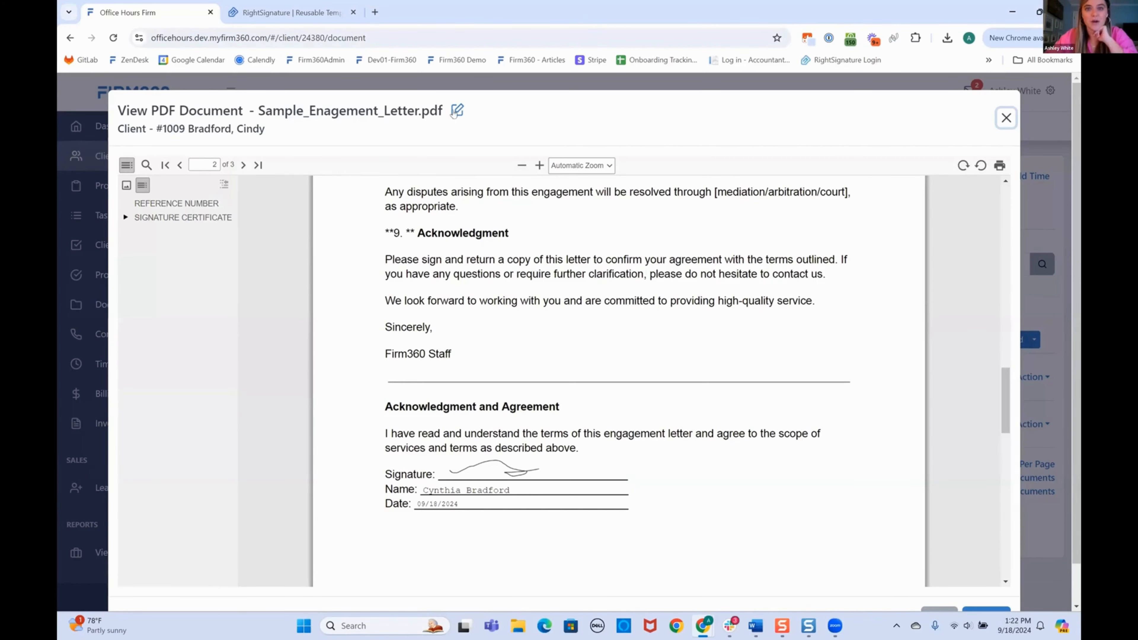
{"action": "left_click", "coordinate": [455, 112]}
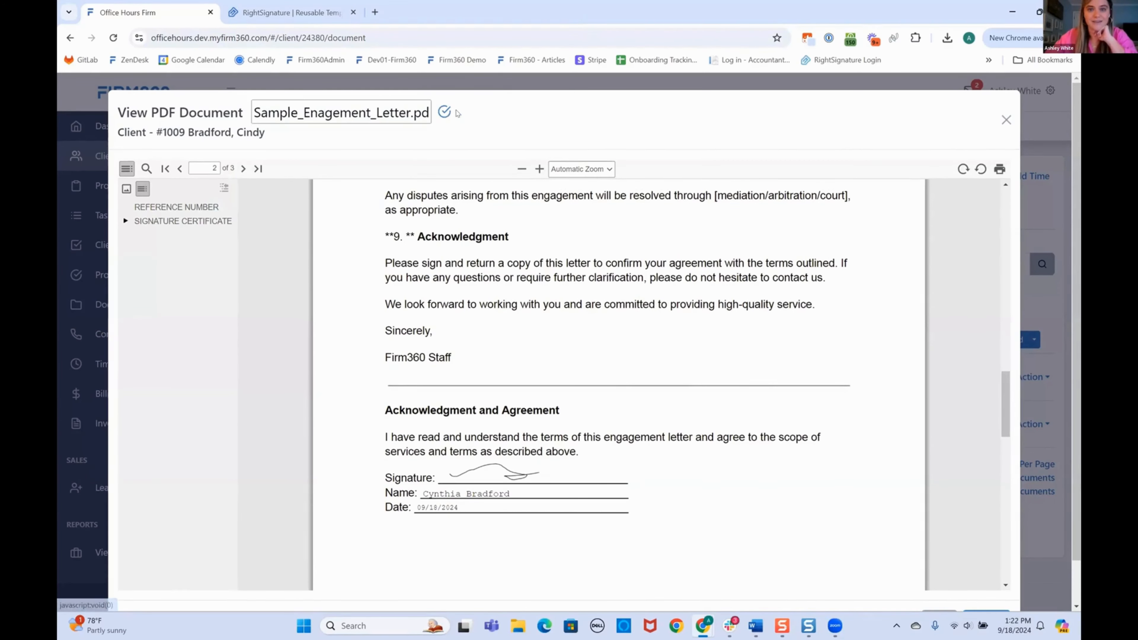
{"action": "left_click", "coordinate": [305, 111]}
{"action": "left_click", "coordinate": [444, 115]}
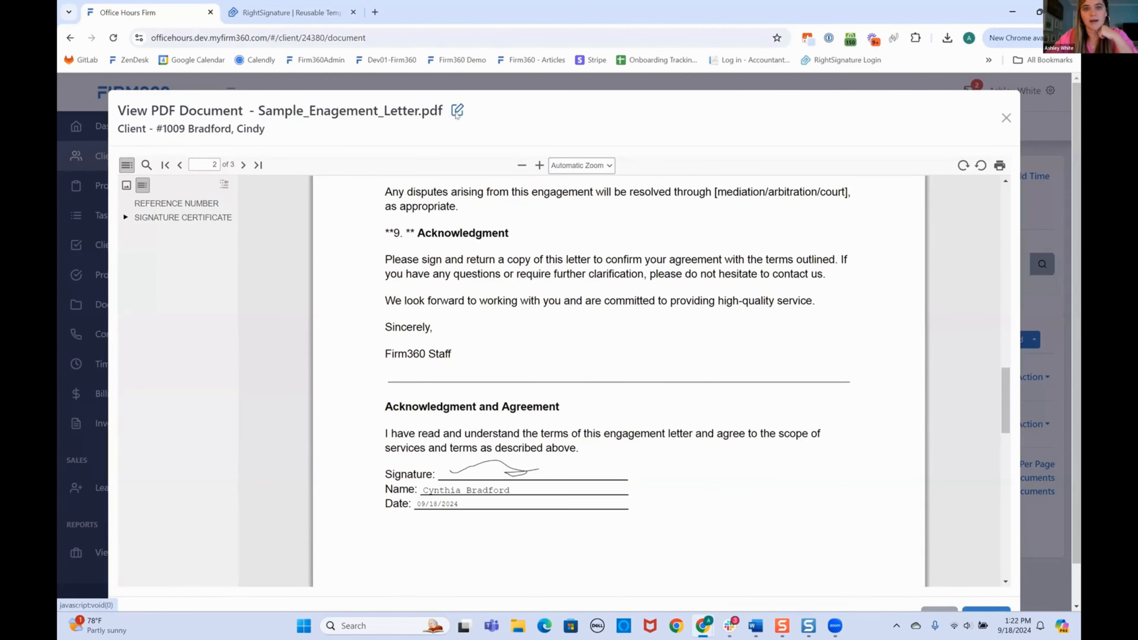
{"action": "left_click", "coordinate": [1006, 119]}
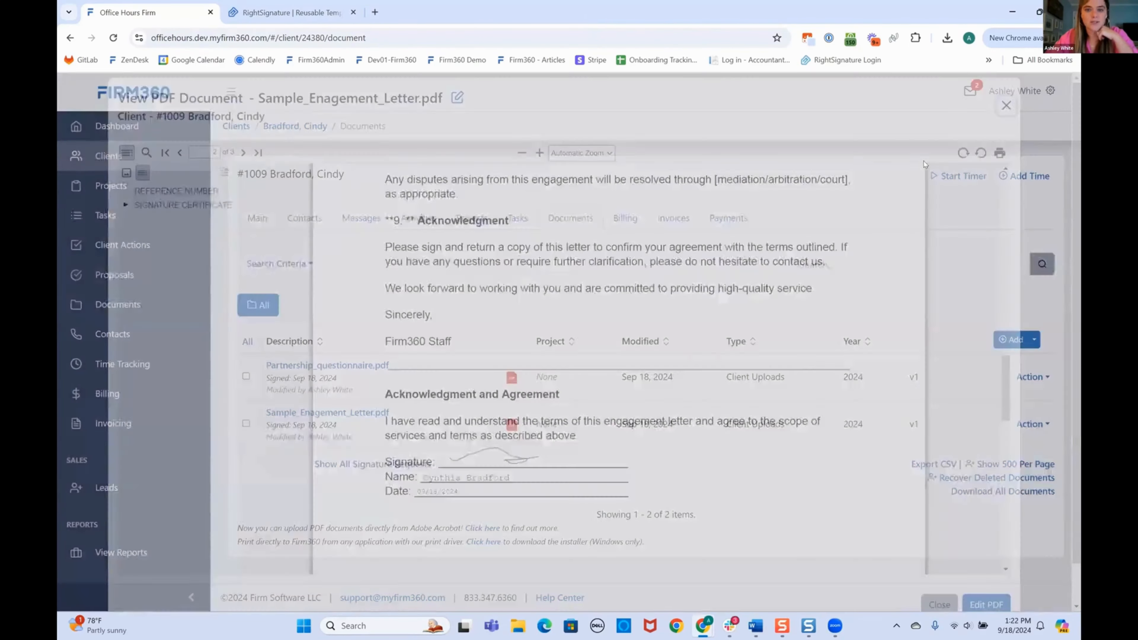
Review the signed Partnership_questionnaire.pdf and its Signature Certificate, then close it and scroll the document list.
{"action": "left_click", "coordinate": [512, 379]}
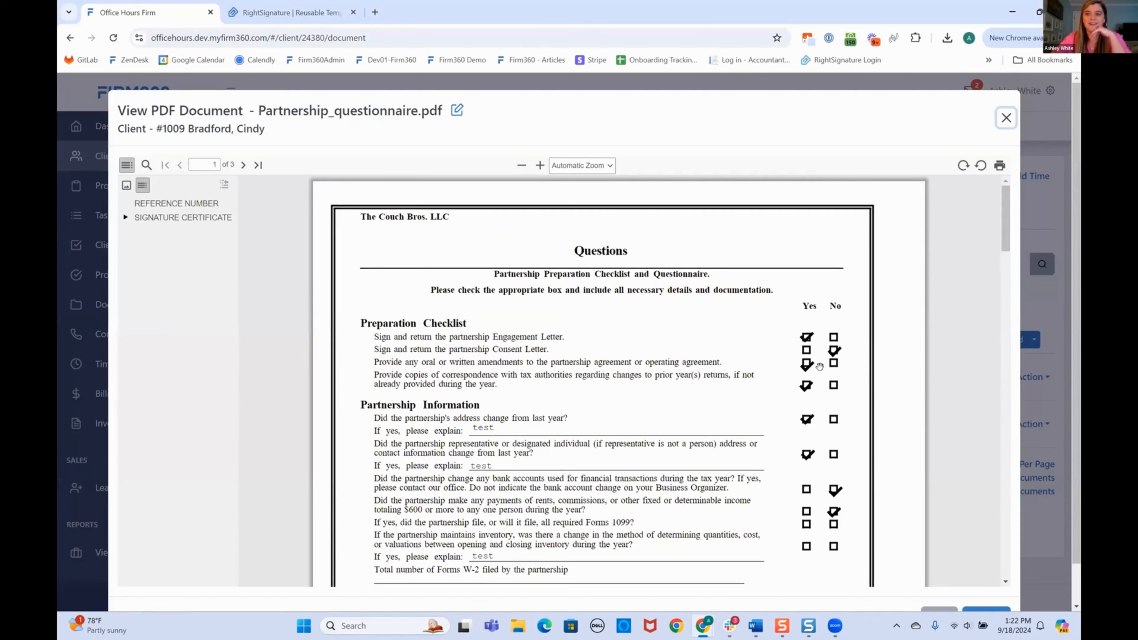
{"action": "scroll", "coordinate": [805, 421], "scroll_direction": "down", "scroll_amount": 6}
{"action": "scroll", "coordinate": [584, 444], "scroll_direction": "down", "scroll_amount": 12}
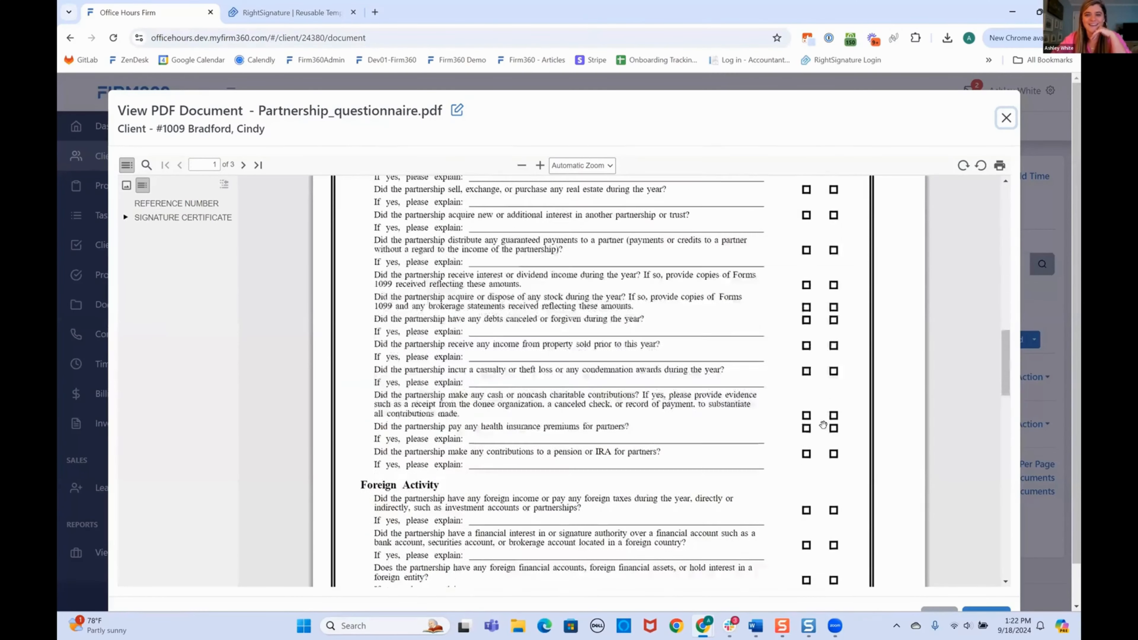
{"action": "scroll", "coordinate": [452, 454], "scroll_direction": "up", "scroll_amount": 5}
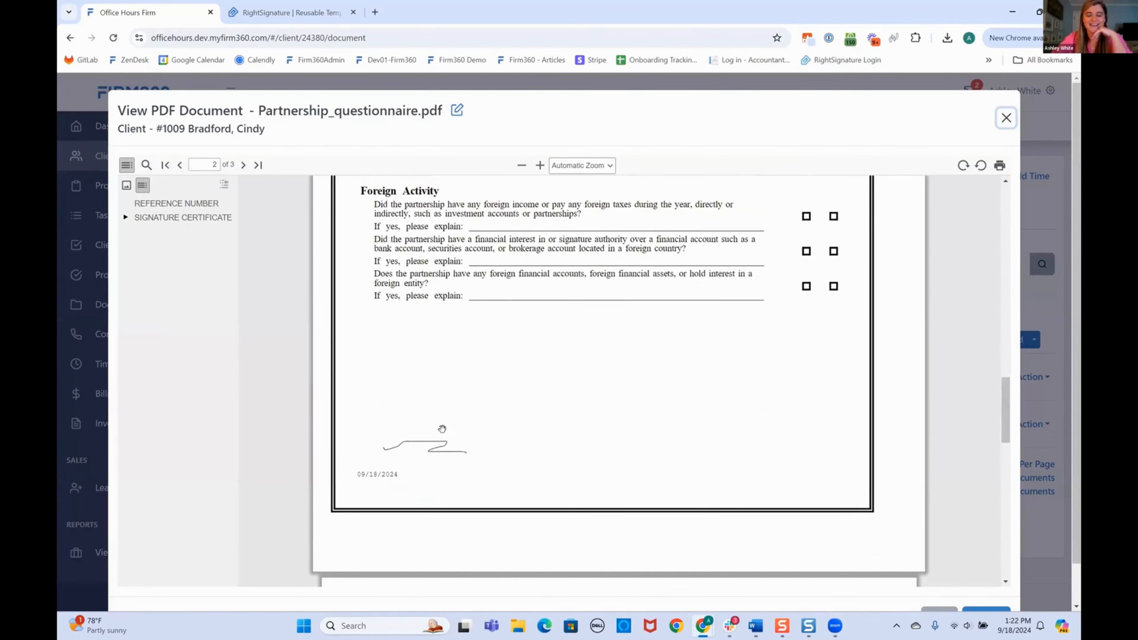
{"action": "scroll", "coordinate": [533, 482], "scroll_direction": "up", "scroll_amount": 1}
{"action": "scroll", "coordinate": [532, 482], "scroll_direction": "down", "scroll_amount": 6}
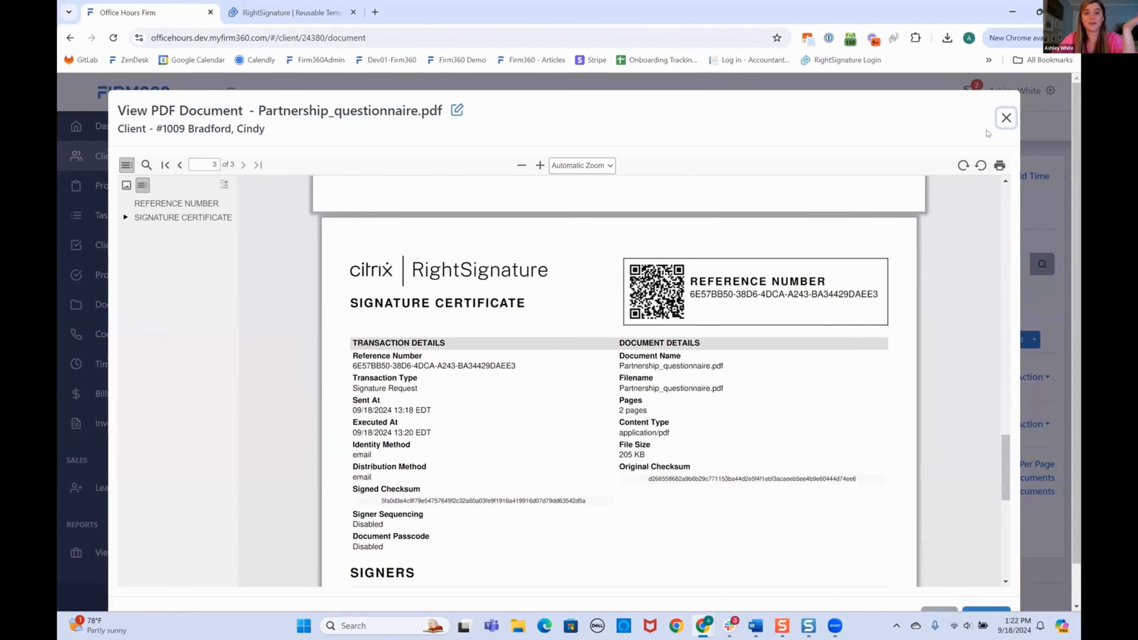
{"action": "left_click", "coordinate": [1006, 118]}
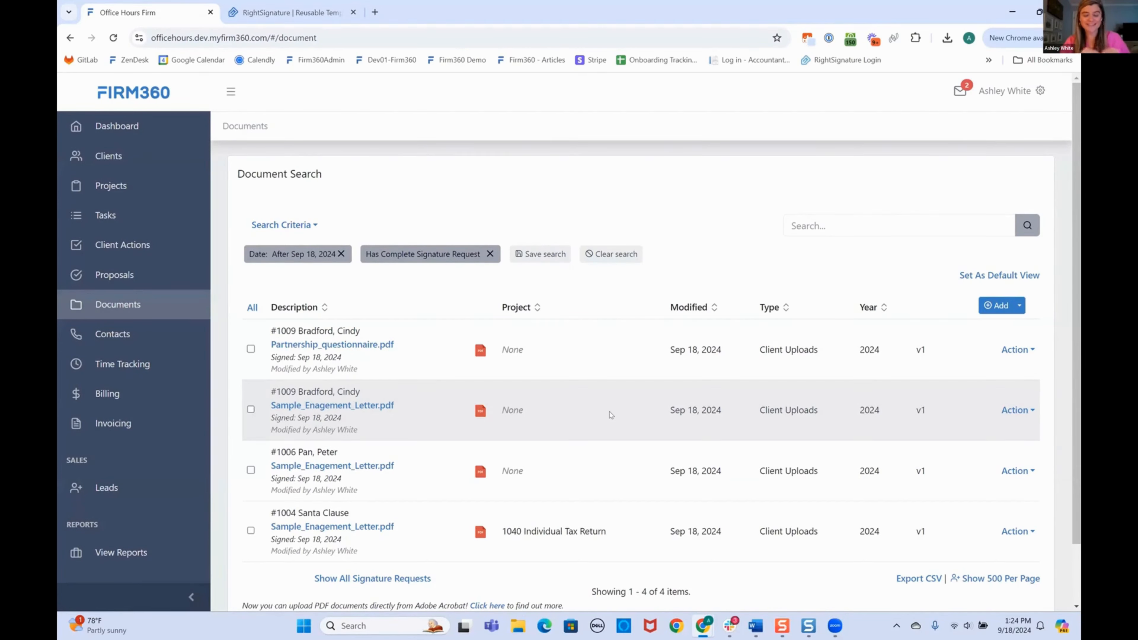
{"action": "scroll", "coordinate": [127, 467], "scroll_direction": "down", "scroll_amount": 8}
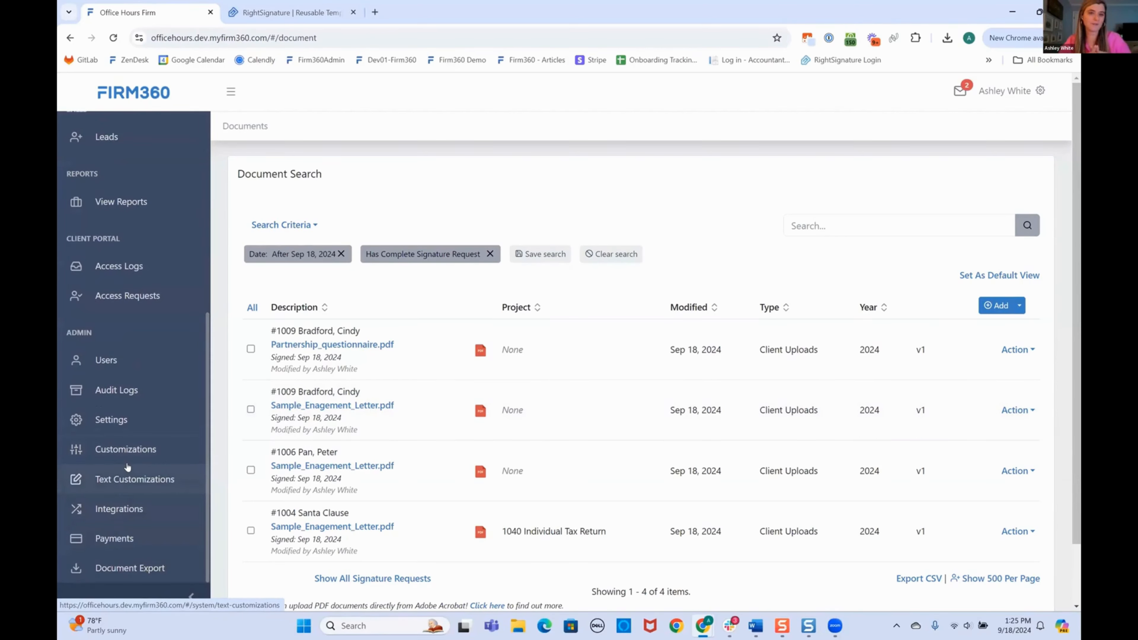
Open Customizations > Project Templates, view the 1040 Individual Tax Return template, and scroll to Client Actions.
{"action": "left_click", "coordinate": [124, 448]}
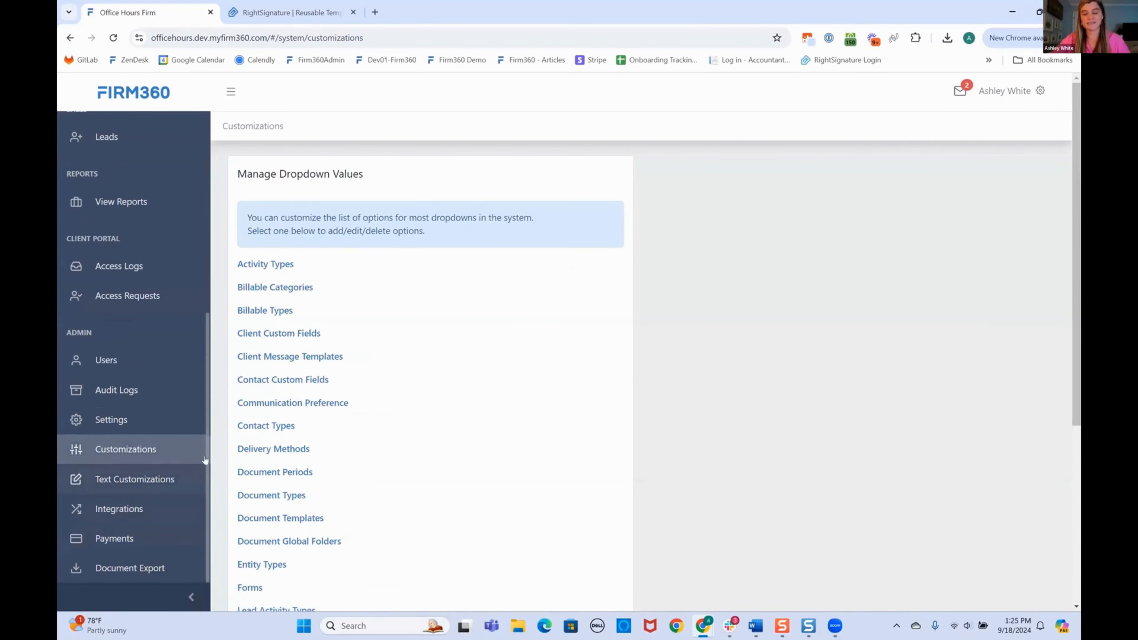
{"action": "scroll", "coordinate": [303, 450], "scroll_direction": "down", "scroll_amount": 1}
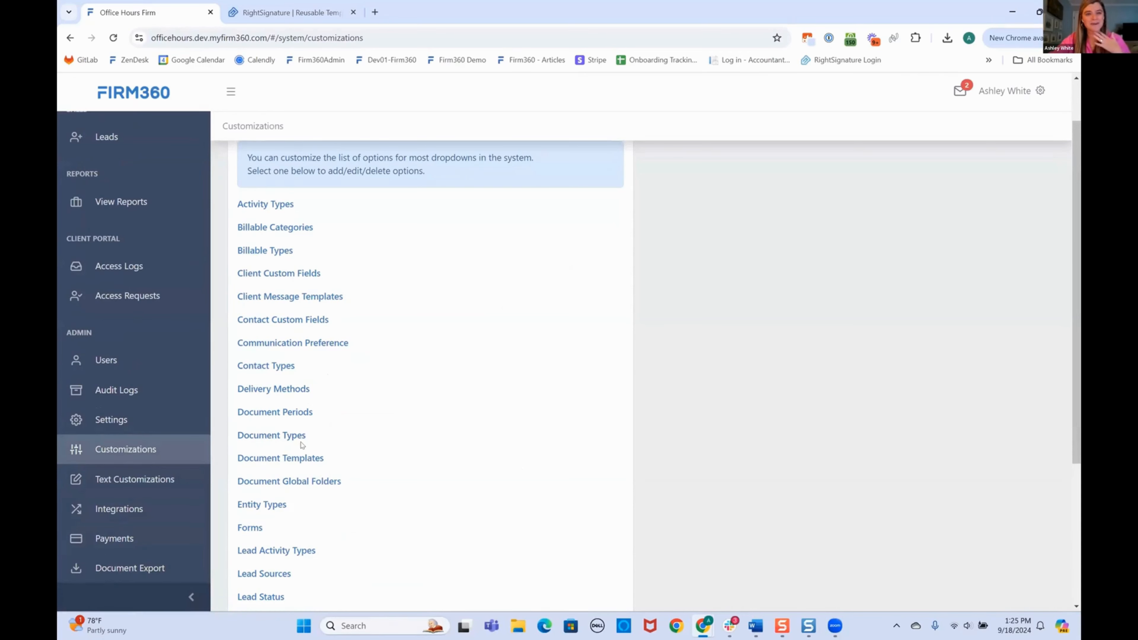
{"action": "scroll", "coordinate": [345, 467], "scroll_direction": "down", "scroll_amount": 4}
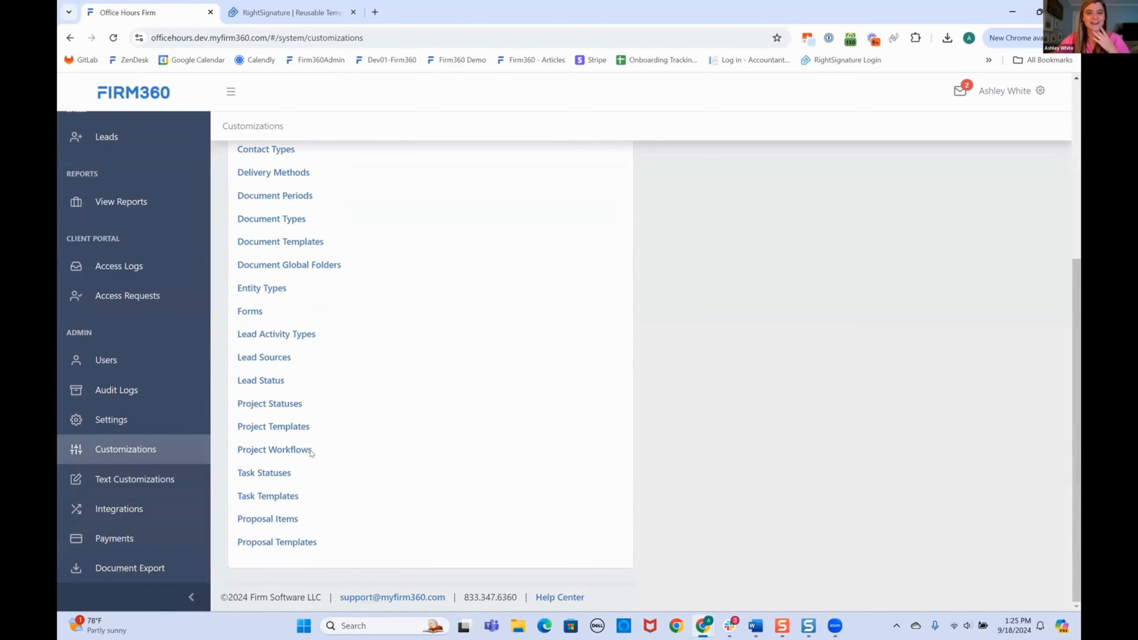
{"action": "left_click", "coordinate": [254, 427]}
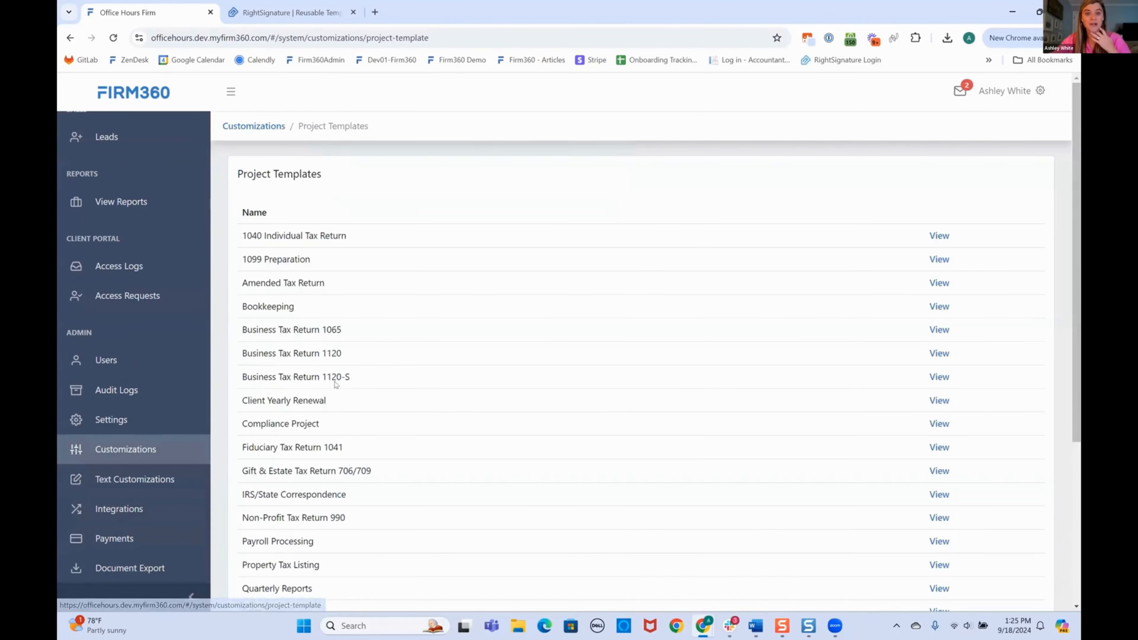
{"action": "left_click", "coordinate": [941, 235]}
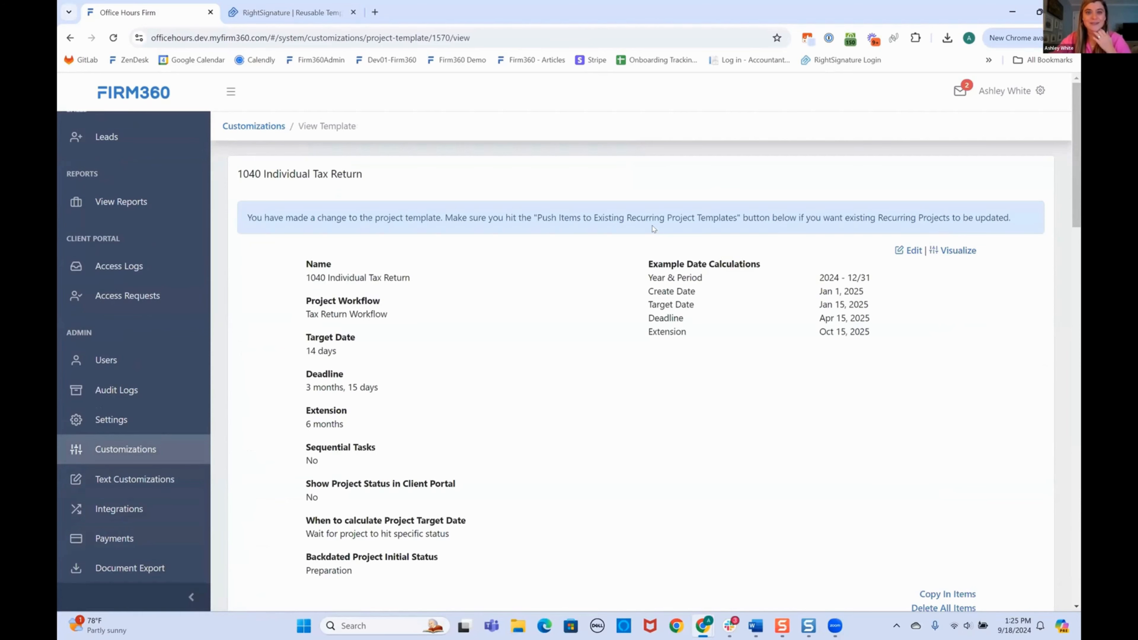
{"action": "scroll", "coordinate": [651, 378], "scroll_direction": "down", "scroll_amount": 15}
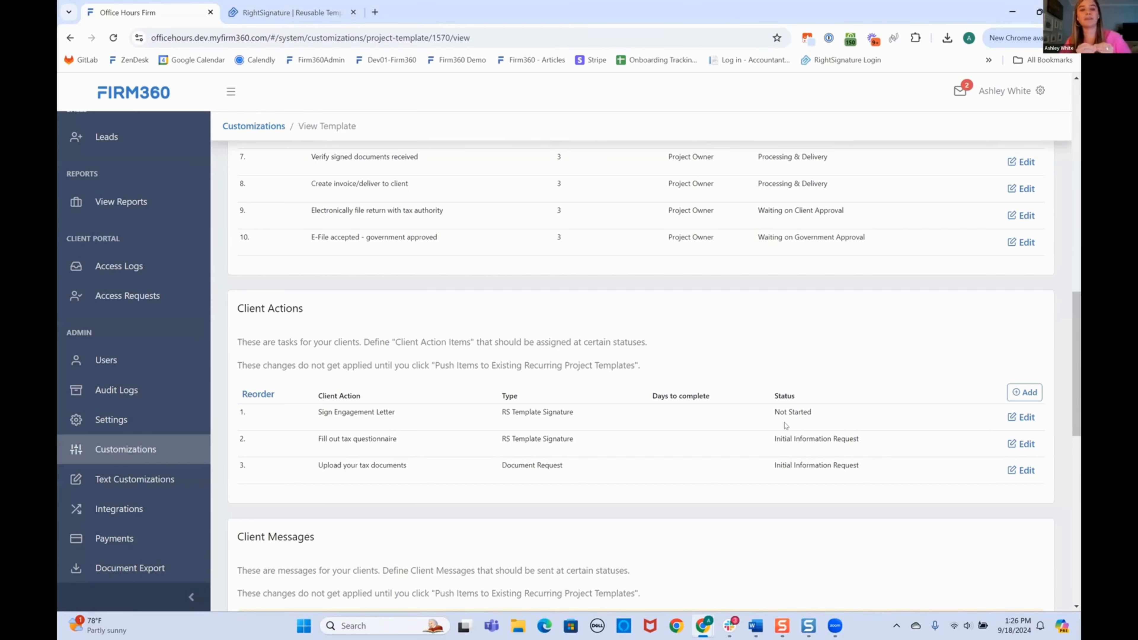
Set the Sign Engagement Letter client action to RS Template Signature and save it.
{"action": "left_click", "coordinate": [1026, 417]}
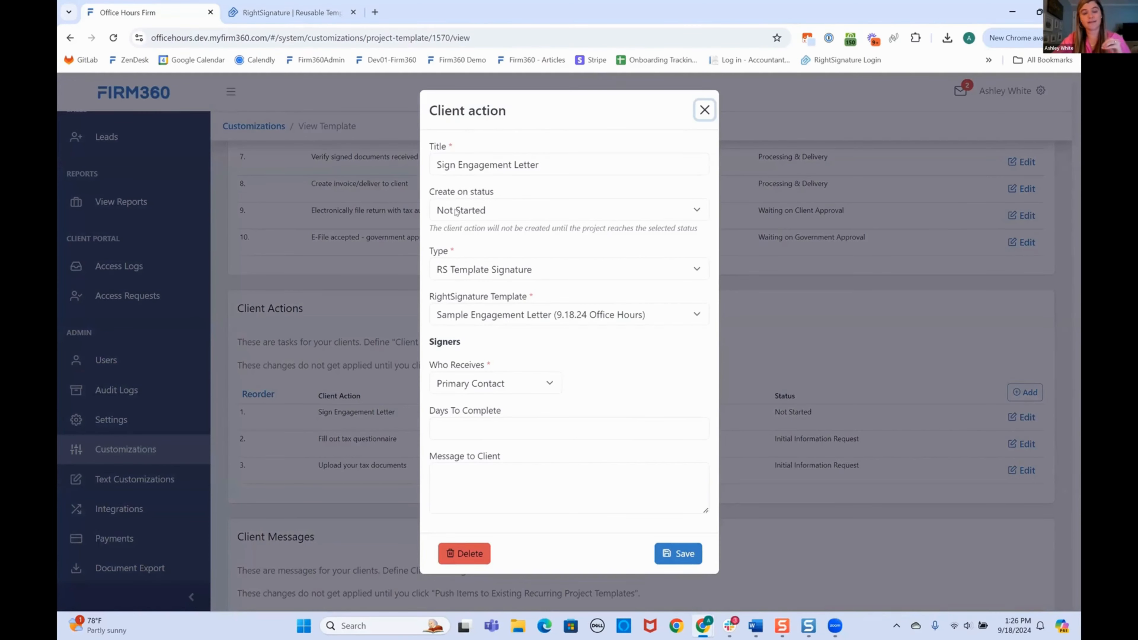
{"action": "left_click", "coordinate": [461, 269]}
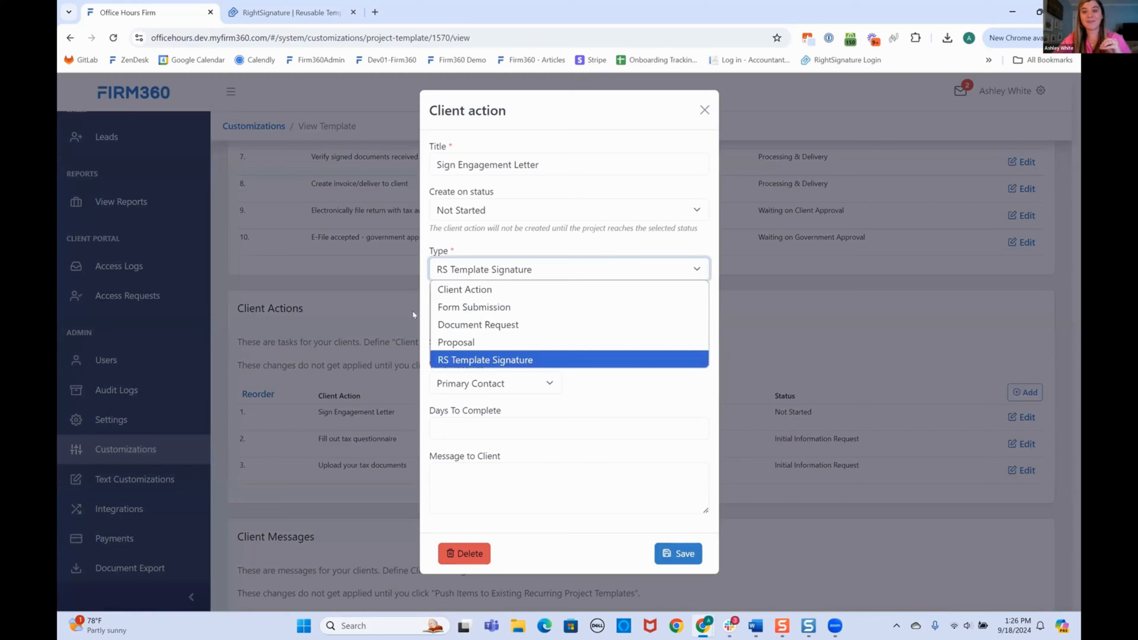
{"action": "left_click", "coordinate": [464, 362]}
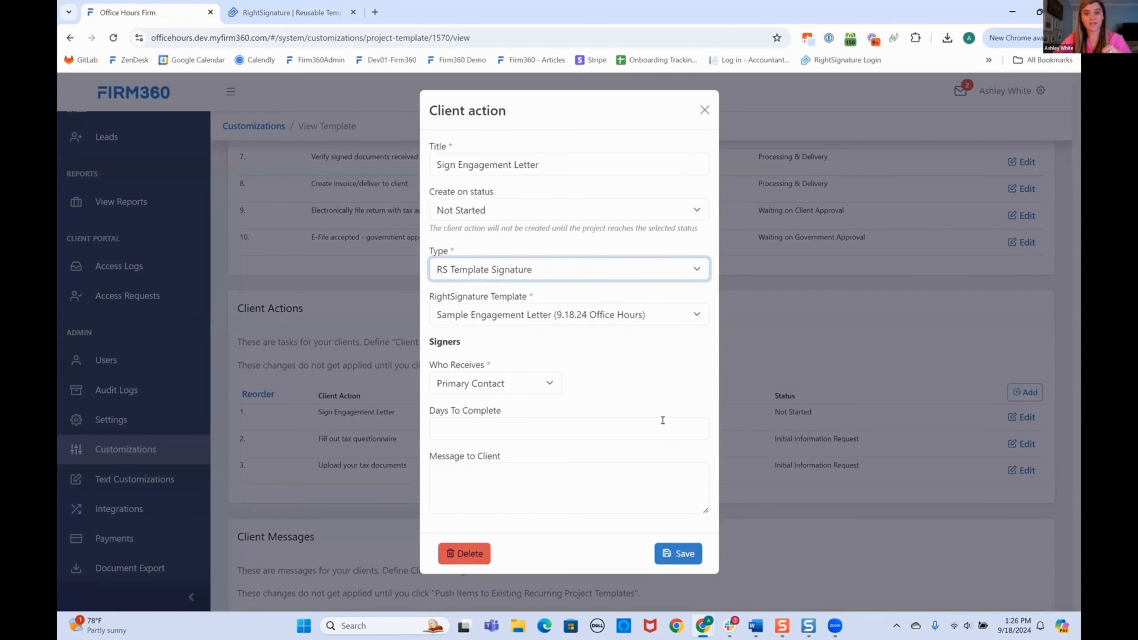
{"action": "left_click", "coordinate": [685, 554]}
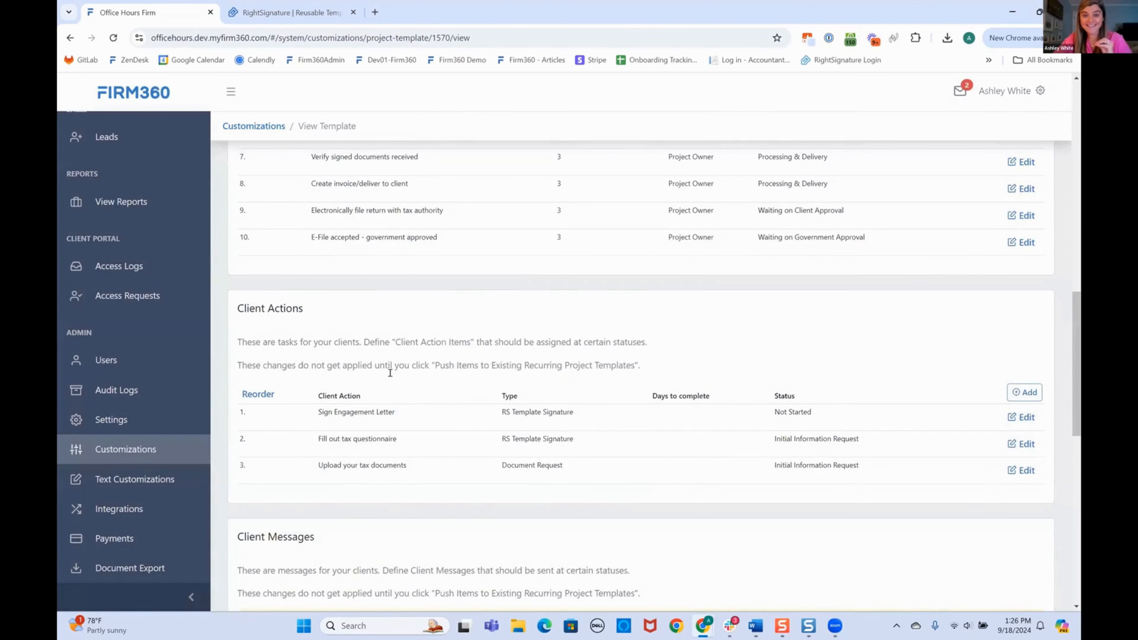
{"action": "scroll", "coordinate": [413, 370], "scroll_direction": "down", "scroll_amount": 1}
{"action": "left_click_drag", "start_coordinate": [386, 379], "coordinate": [409, 384]}
{"action": "left_click", "coordinate": [353, 378]}
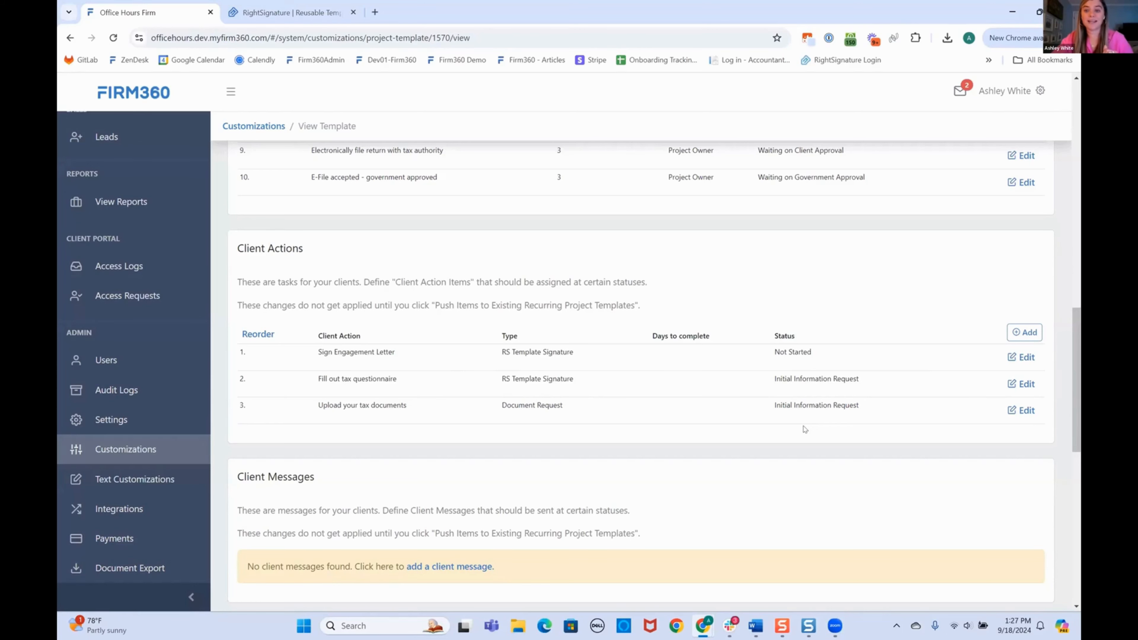
{"action": "scroll", "coordinate": [382, 478], "scroll_direction": "down", "scroll_amount": 5}
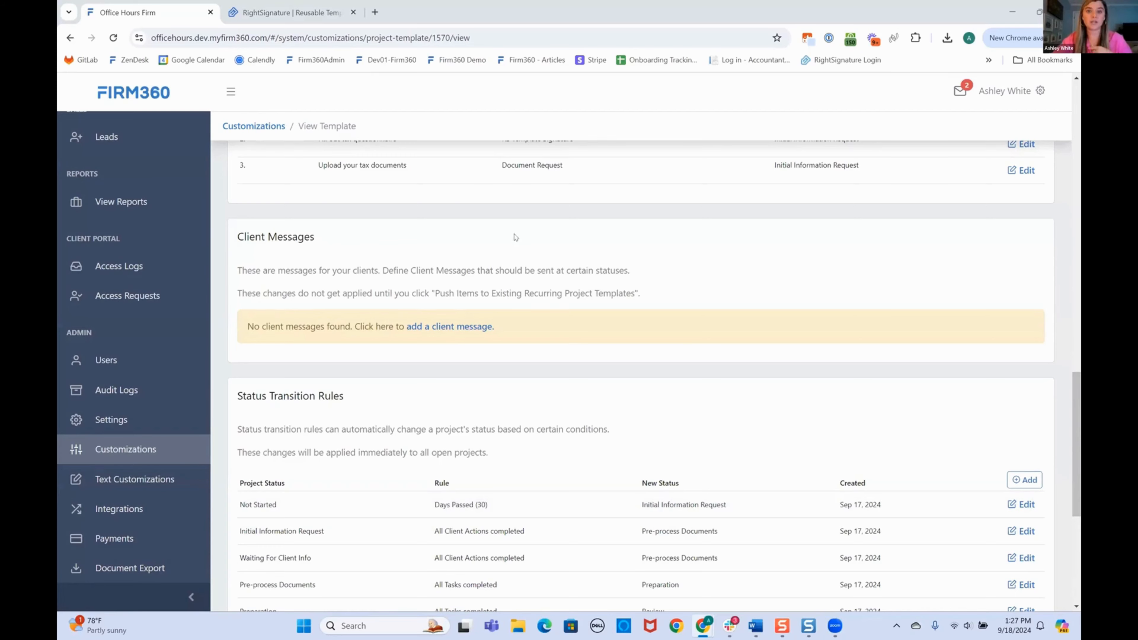
{"action": "scroll", "coordinate": [343, 274], "scroll_direction": "up", "scroll_amount": 2}
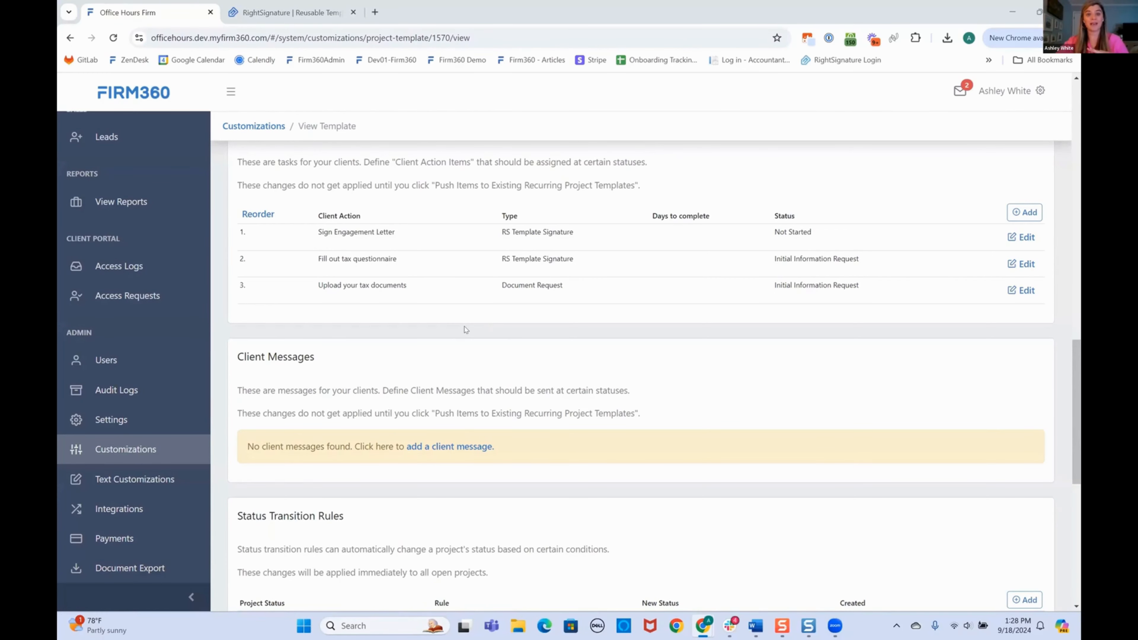
{"action": "scroll", "coordinate": [345, 474], "scroll_direction": "down", "scroll_amount": 2}
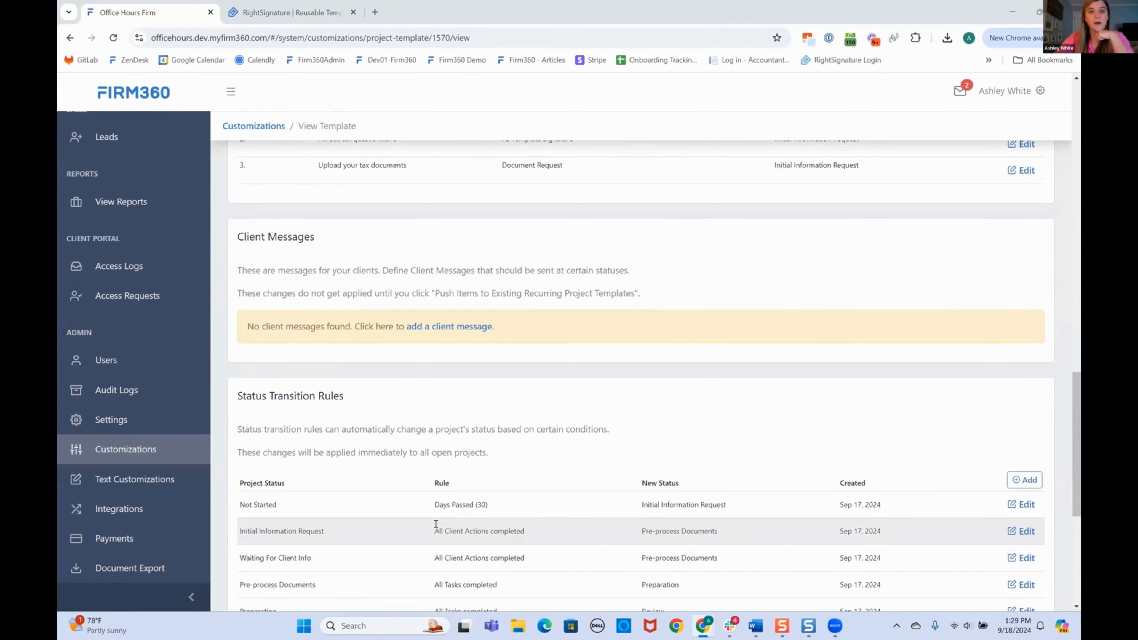
{"action": "scroll", "coordinate": [417, 479], "scroll_direction": "up", "scroll_amount": 6}
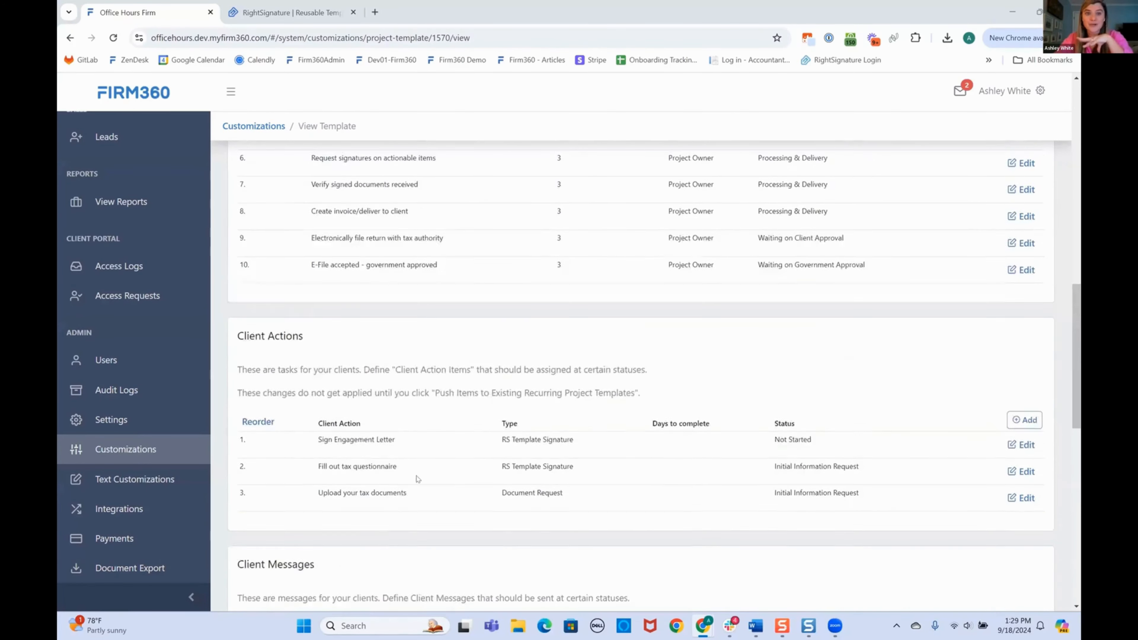
{"action": "scroll", "coordinate": [416, 478], "scroll_direction": "up", "scroll_amount": 4}
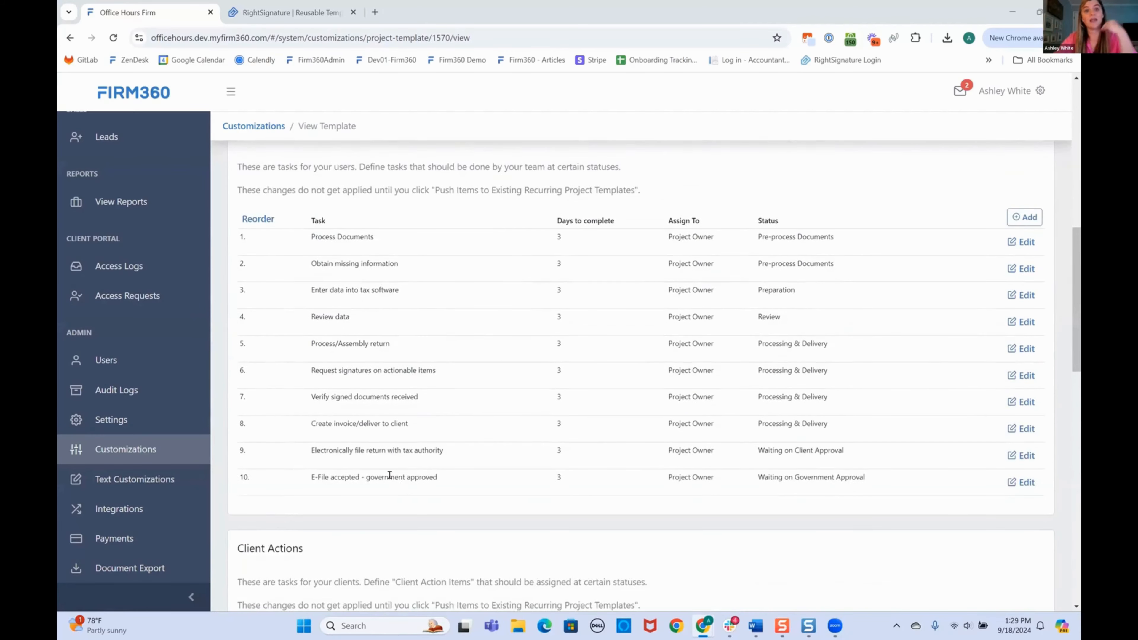
{"action": "scroll", "coordinate": [160, 332], "scroll_direction": "up", "scroll_amount": 3}
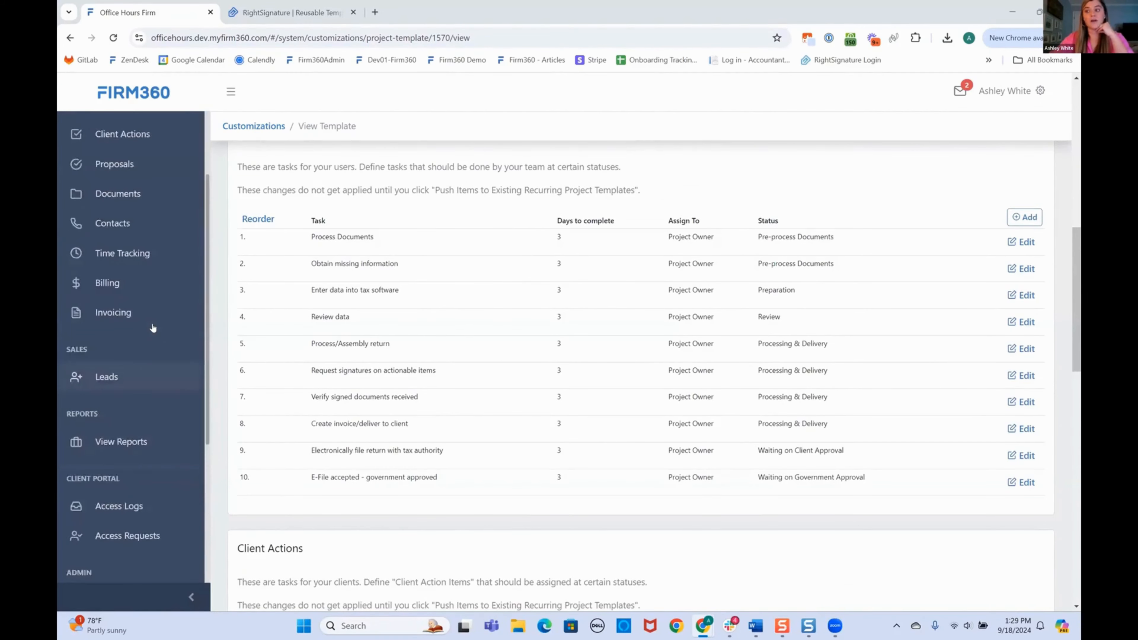
{"action": "scroll", "coordinate": [152, 327], "scroll_direction": "up", "scroll_amount": 5}
Open the client's record and show its Projects list.
{"action": "left_click", "coordinate": [92, 159]}
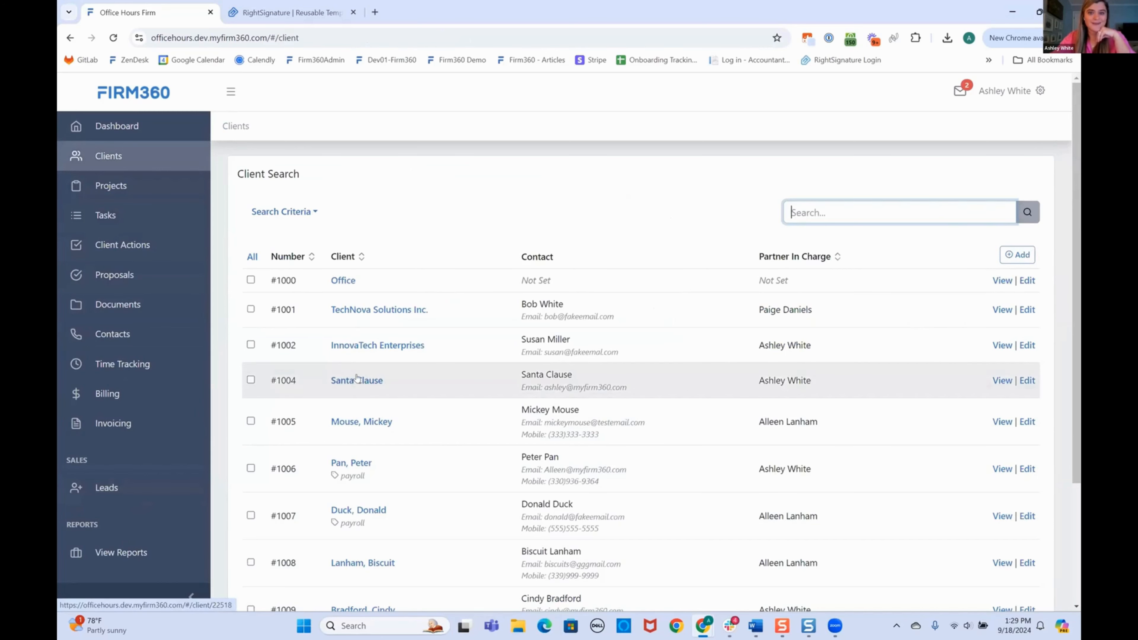
{"action": "left_click", "coordinate": [357, 380]}
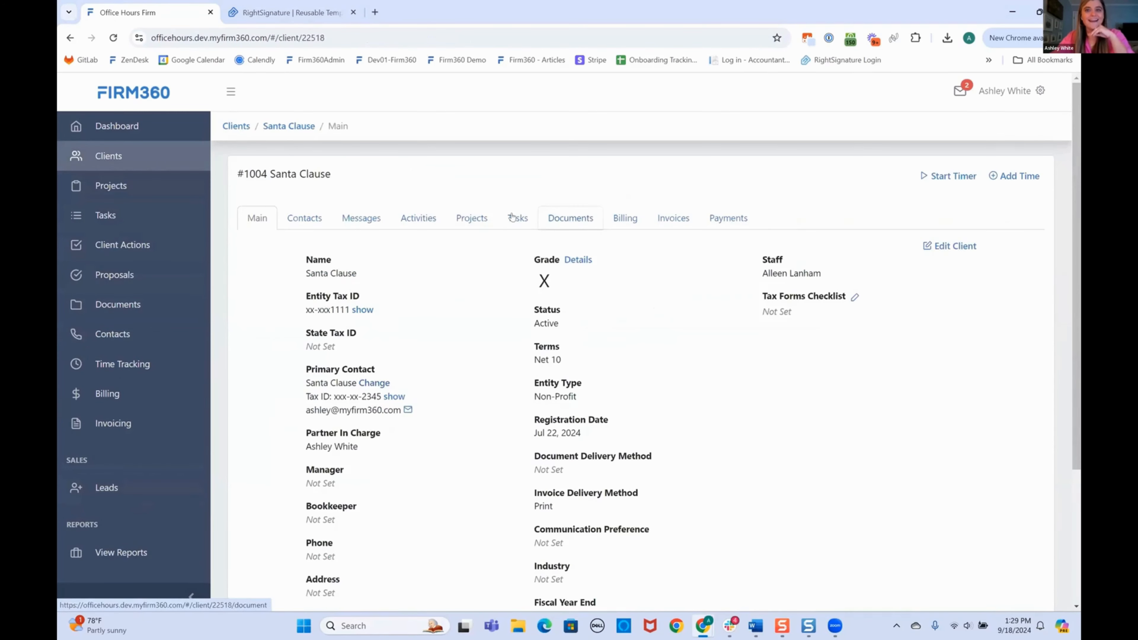
{"action": "left_click", "coordinate": [471, 219]}
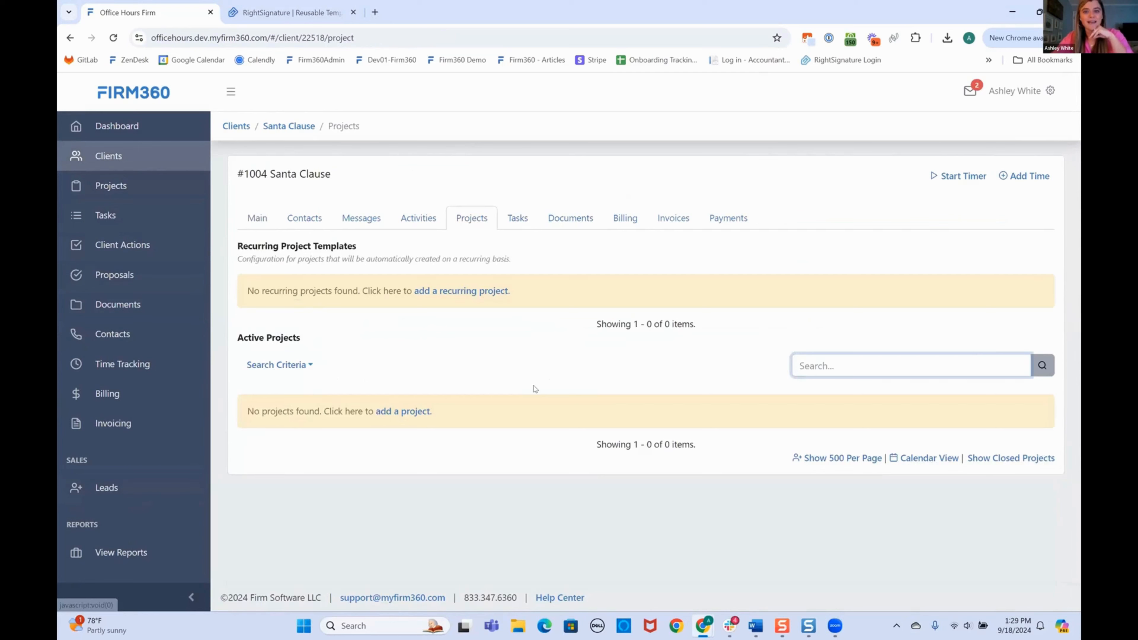
Add a project from the 1040 Individual Tax Return template for 2023, period 12/31, Not Started.
{"action": "left_click", "coordinate": [406, 412]}
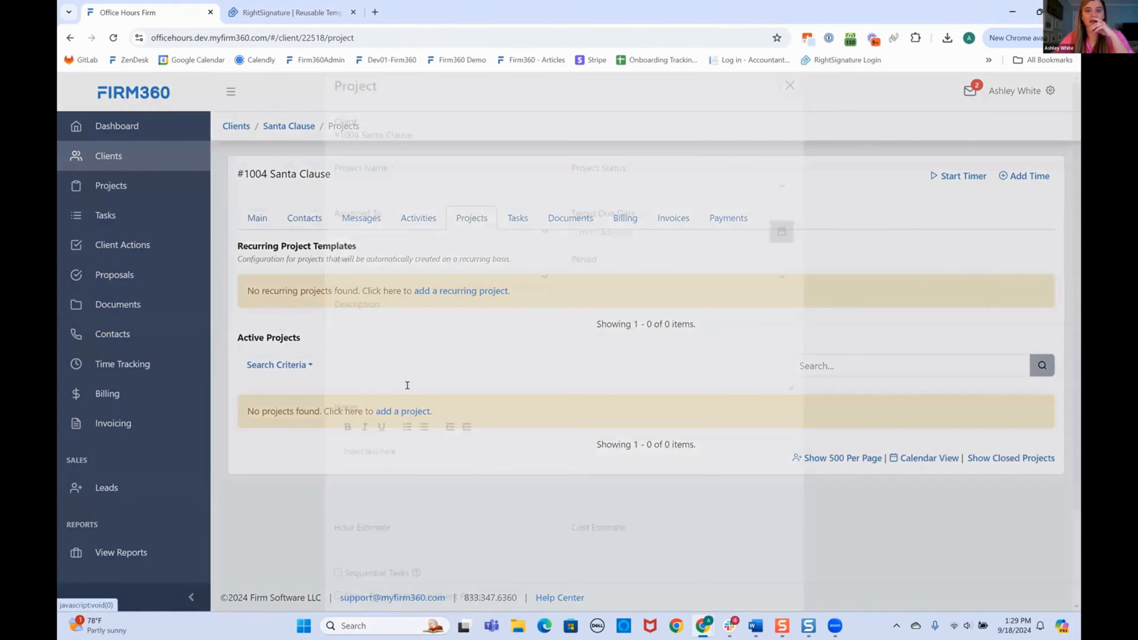
{"action": "left_click", "coordinate": [393, 204]}
{"action": "left_click", "coordinate": [390, 233]}
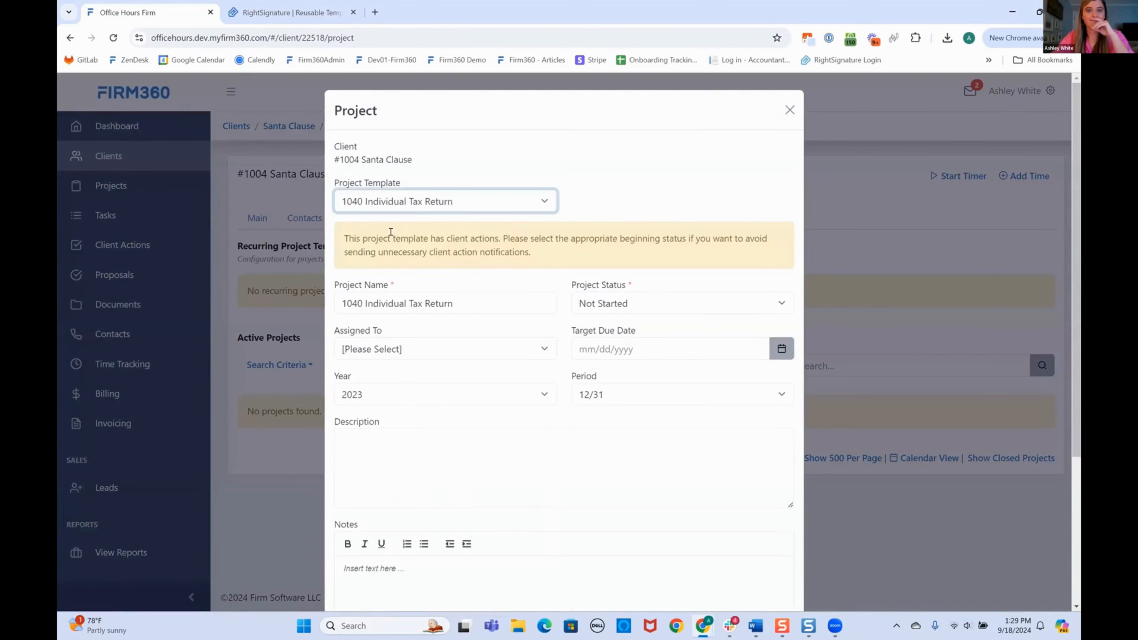
{"action": "scroll", "coordinate": [596, 423], "scroll_direction": "down", "scroll_amount": 5}
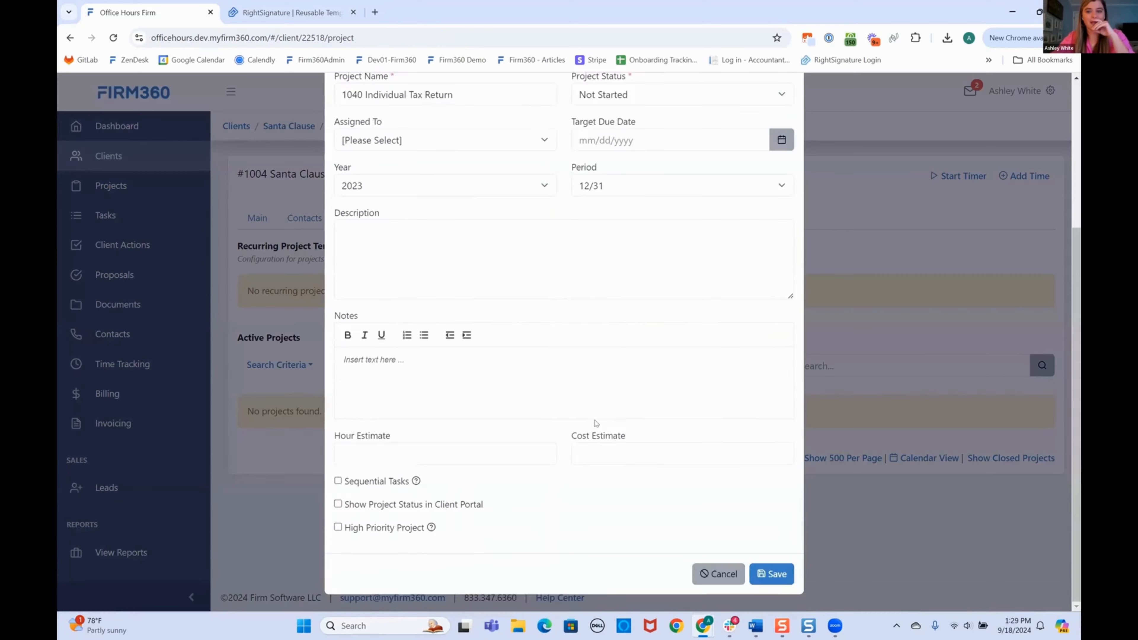
{"action": "left_click", "coordinate": [778, 582]}
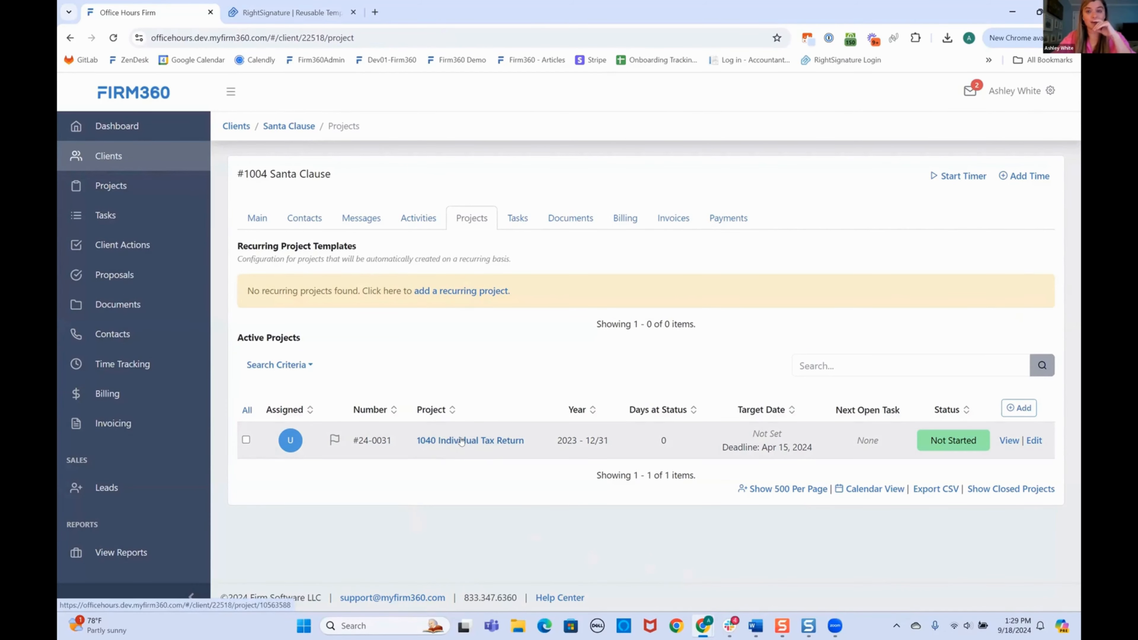
Show all of the client's signature requests under Documents, then switch to the Gmail window.
{"action": "left_click", "coordinate": [556, 221]}
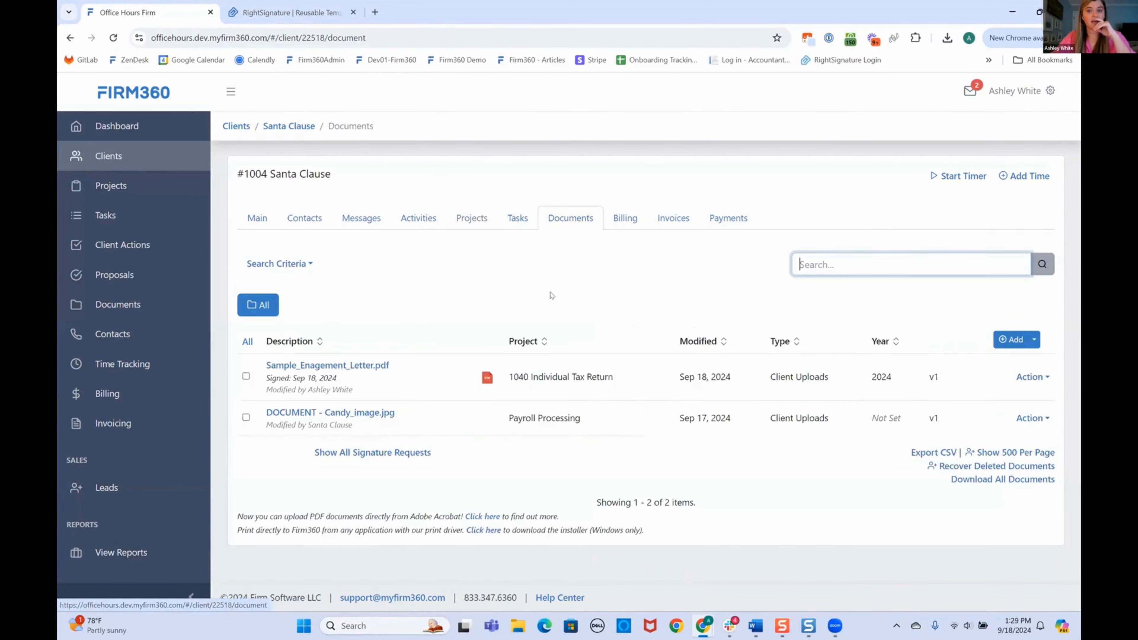
{"action": "left_click", "coordinate": [386, 453]}
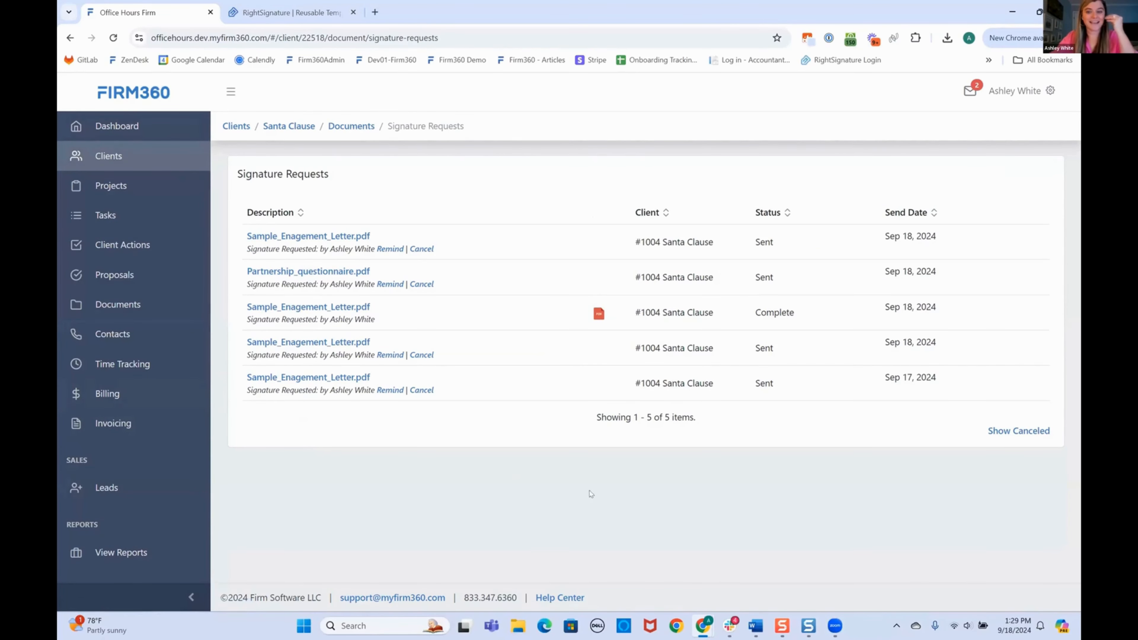
{"action": "mouse_move", "coordinate": [695, 625]}
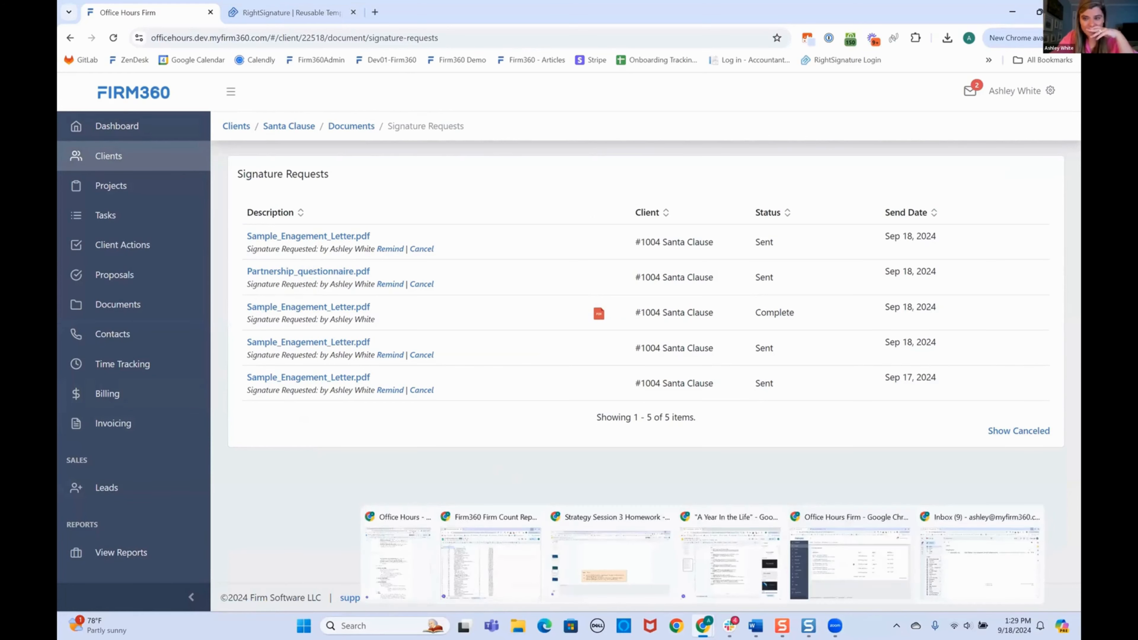
{"action": "left_click", "coordinate": [974, 566]}
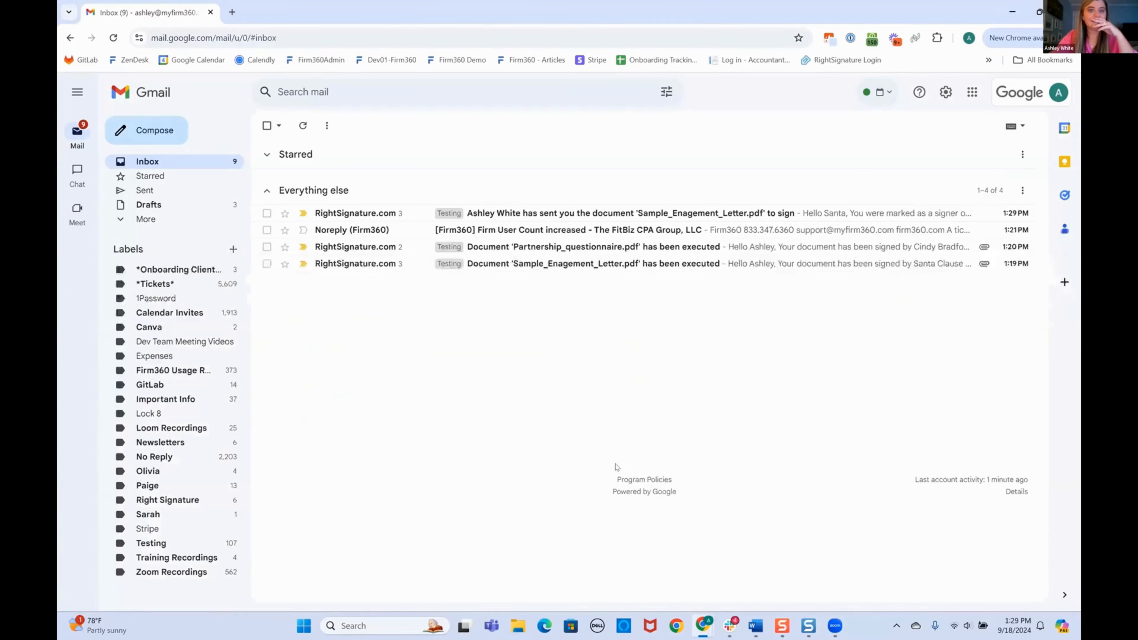
Open the RightSignature email for Sample_Enagement_Letter.pdf and start reviewing and signing it.
{"action": "left_click", "coordinate": [522, 210]}
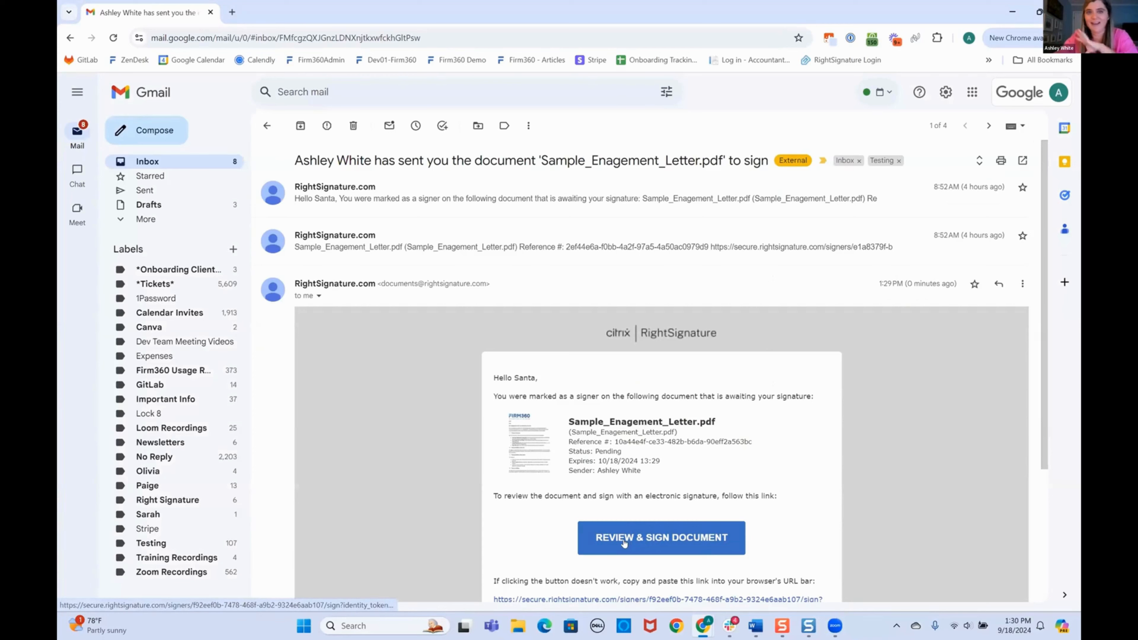
{"action": "left_click", "coordinate": [644, 538]}
Draw and apply a signature on the letter and enter the signer's name.
{"action": "scroll", "coordinate": [419, 436], "scroll_direction": "down", "scroll_amount": 20}
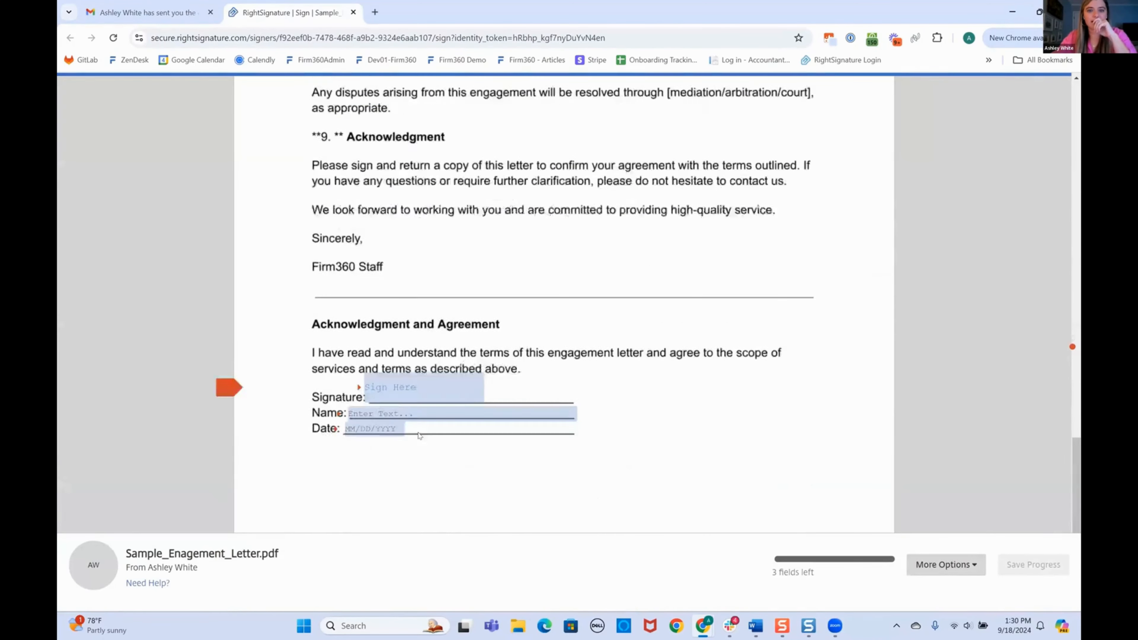
{"action": "left_click", "coordinate": [389, 364]}
{"action": "mouse_move", "coordinate": [412, 362]}
{"action": "left_mouse_down"}
{"action": "mouse_move", "coordinate": [399, 365]}
{"action": "mouse_move", "coordinate": [493, 371]}
{"action": "left_mouse_up"}
{"action": "left_click", "coordinate": [787, 428]}
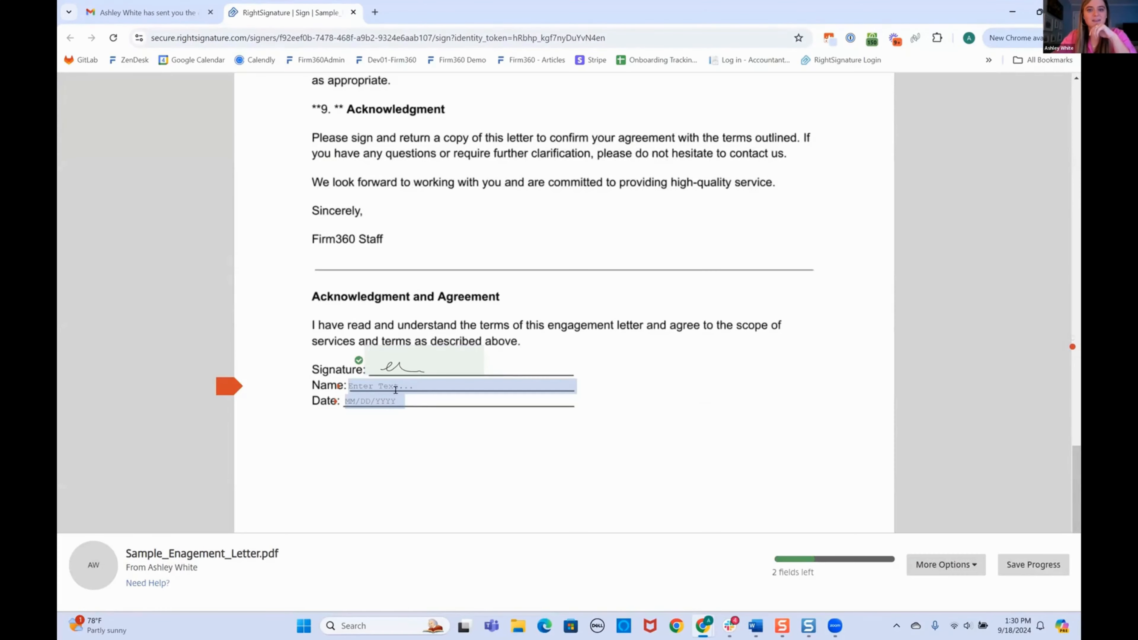
{"action": "type", "text": "Santa"}
{"action": "key", "text": "Tab"}
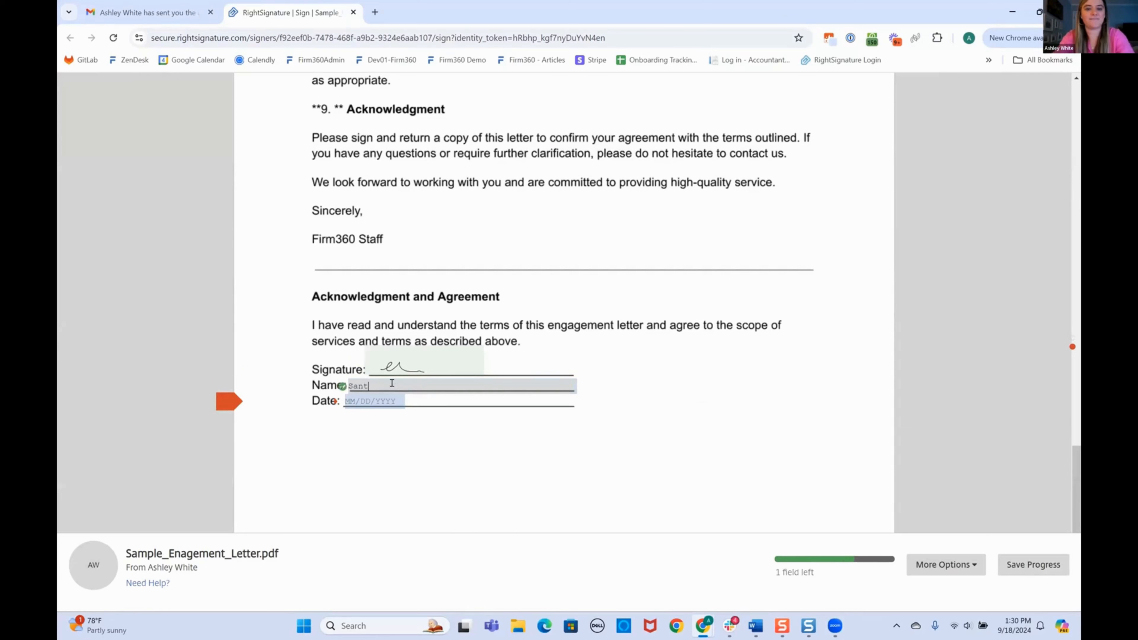
Date the letter 09/18/2024, submit and confirm the signature, then minimize RightSignature.
{"action": "left_click", "coordinate": [355, 403]}
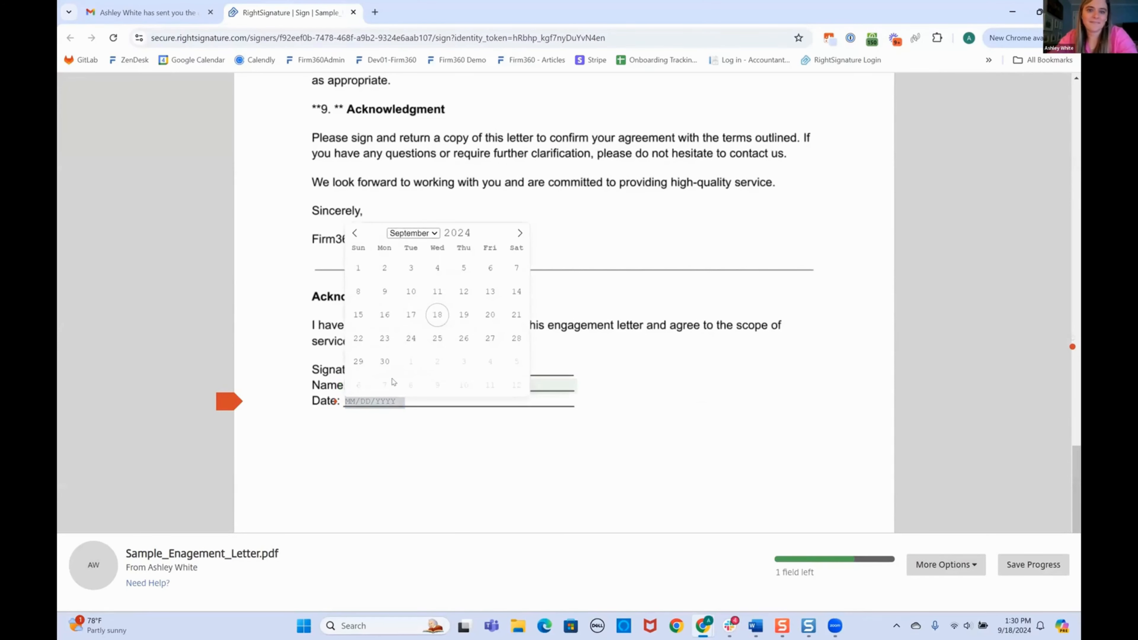
{"action": "left_click", "coordinate": [437, 310]}
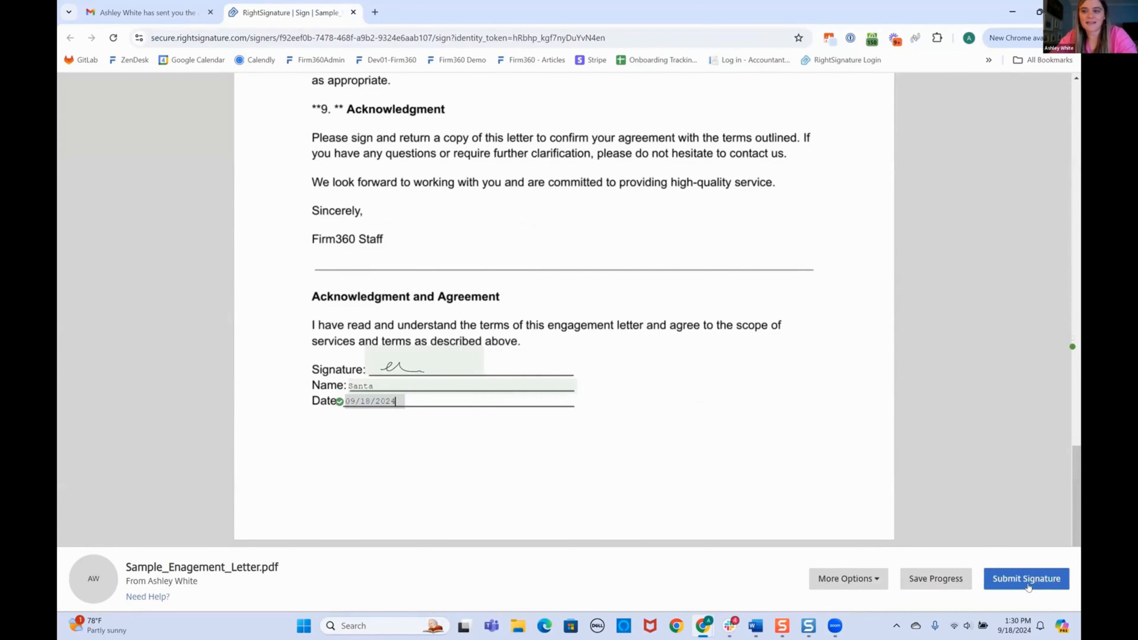
{"action": "left_click", "coordinate": [1028, 587]}
{"action": "left_click", "coordinate": [1014, 547]}
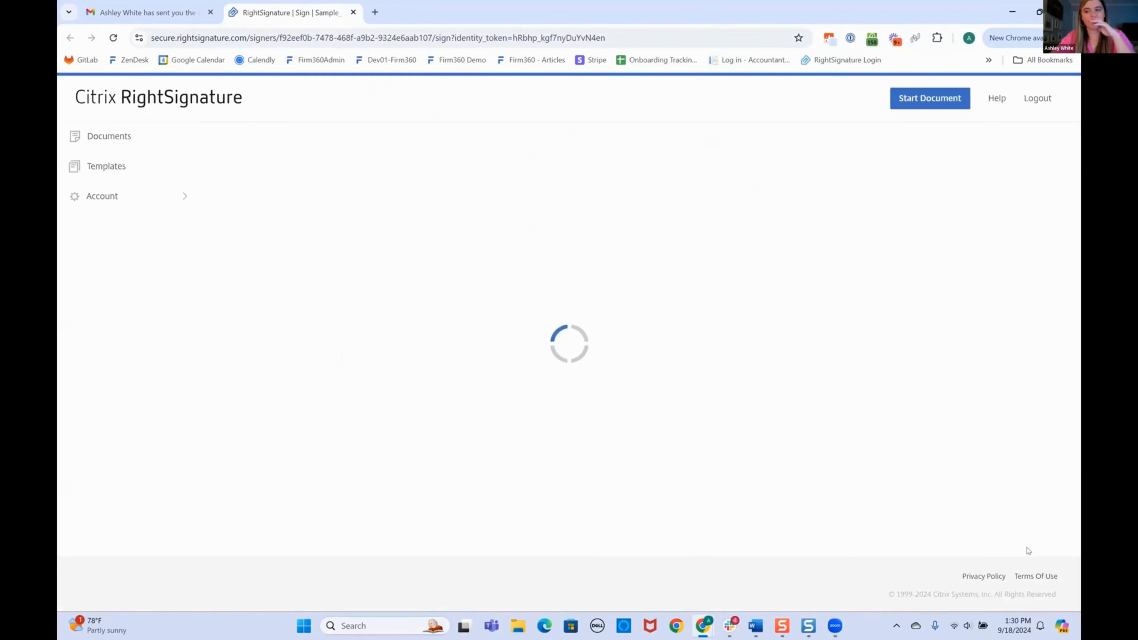
{"action": "left_click", "coordinate": [1013, 12]}
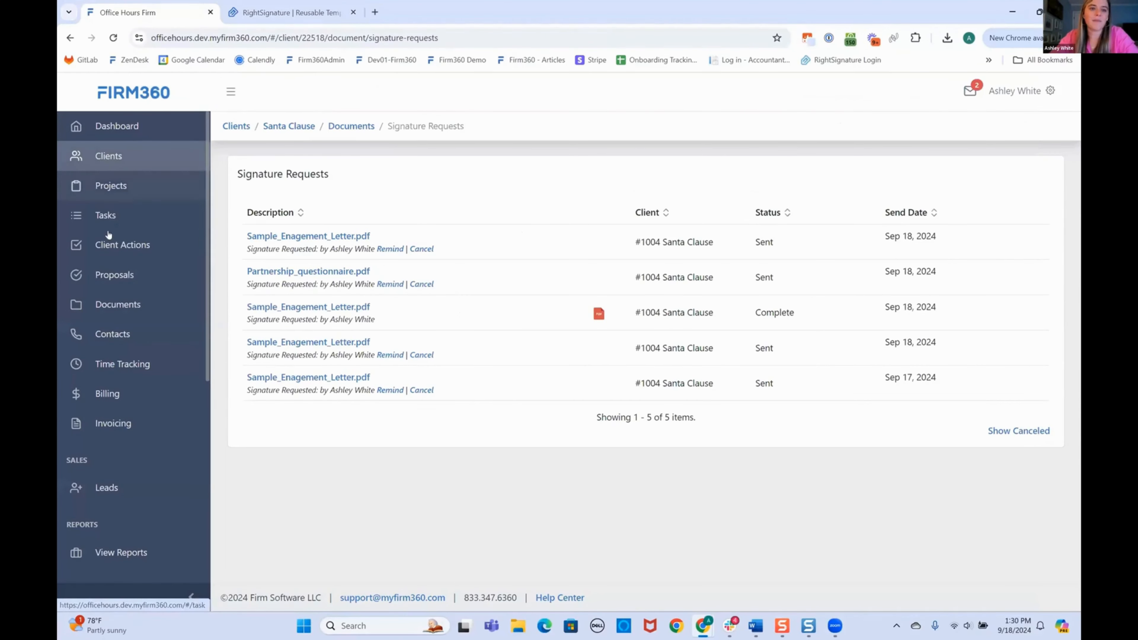
Open the client's 1040 Individual Tax Return project and view its Documents tab.
{"action": "left_click", "coordinate": [107, 167]}
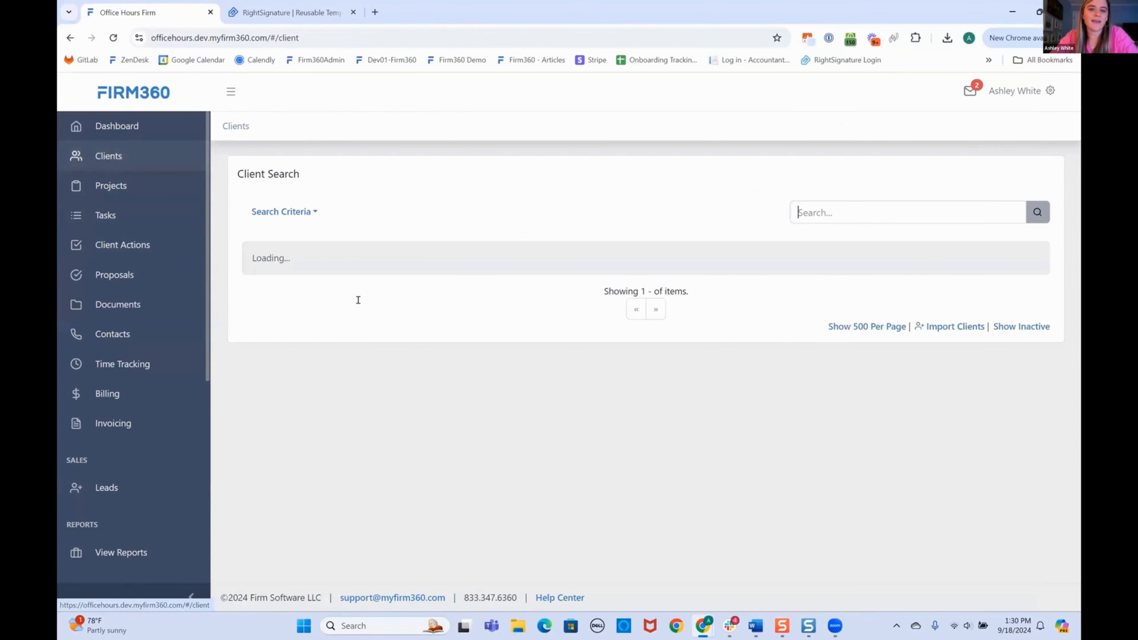
{"action": "scroll", "coordinate": [350, 412], "scroll_direction": "down", "scroll_amount": 1}
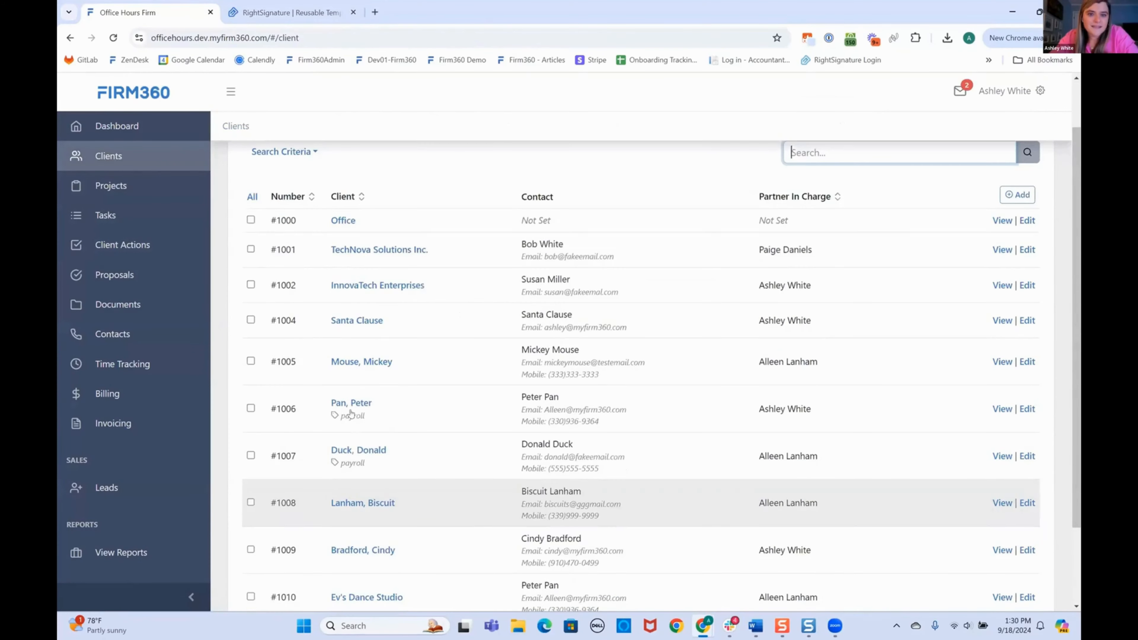
{"action": "left_click", "coordinate": [470, 218]}
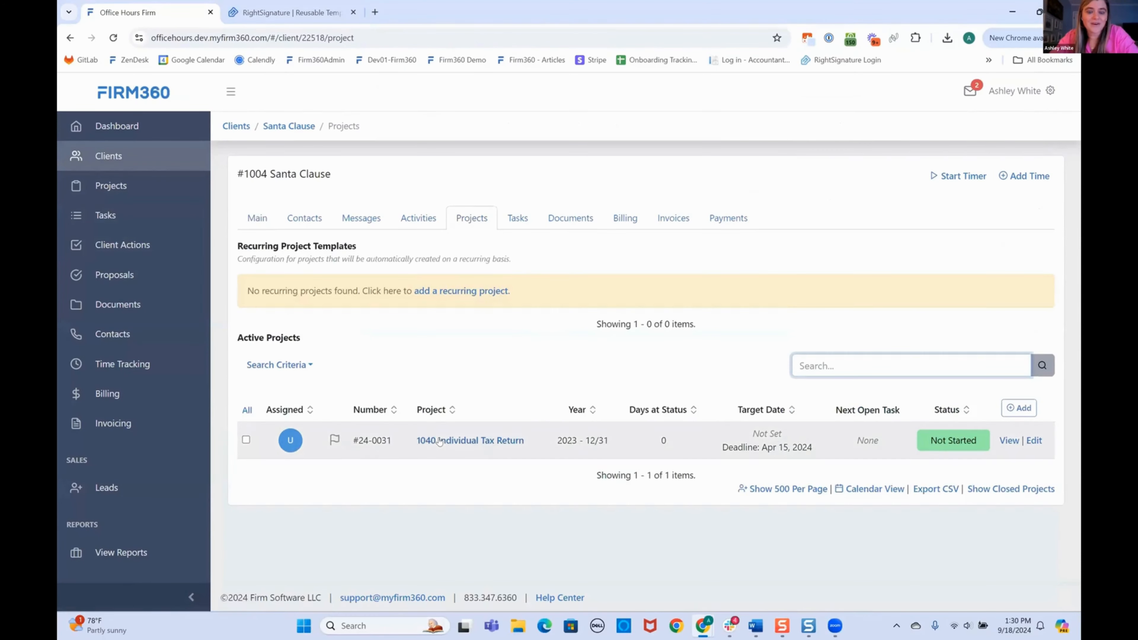
{"action": "left_click", "coordinate": [440, 441]}
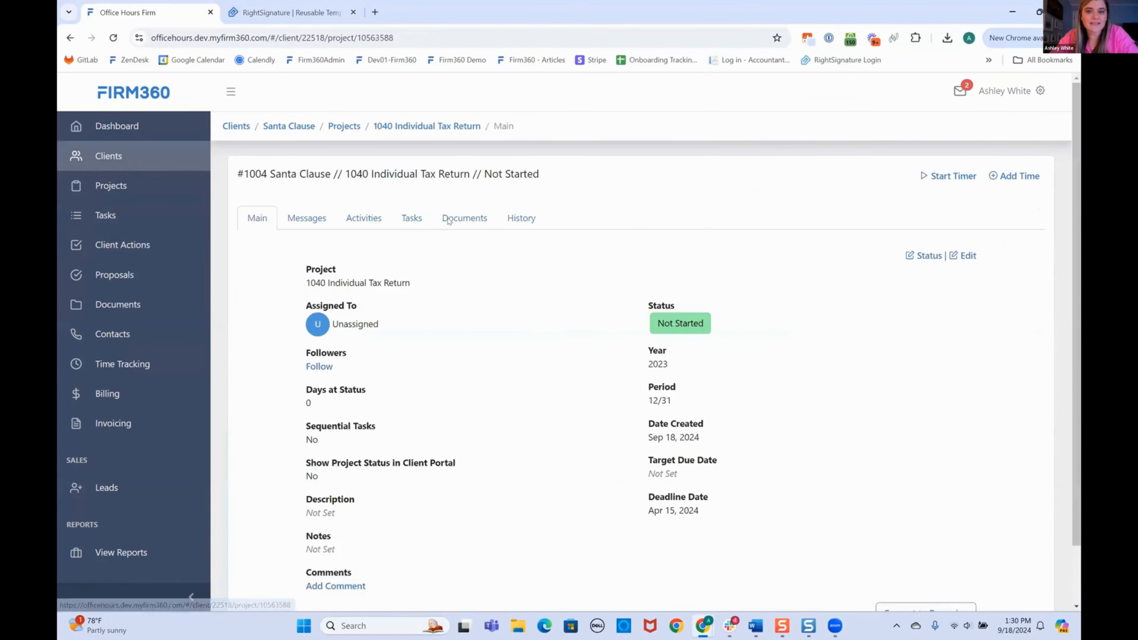
{"action": "left_click", "coordinate": [470, 222]}
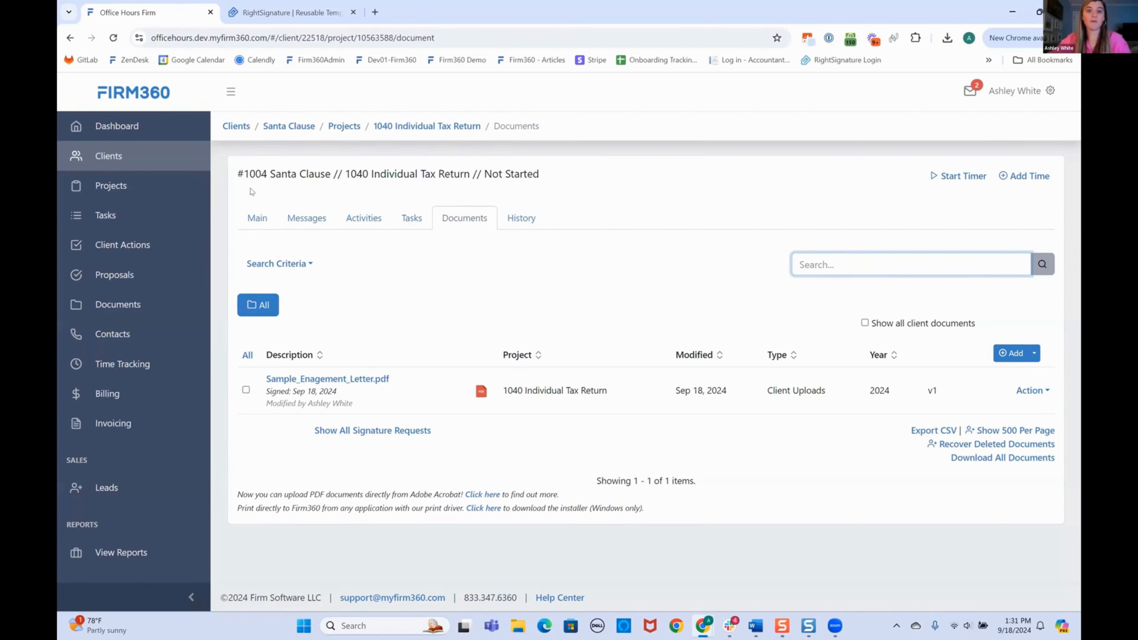
Go to Customizations and open the Project Templates list.
{"action": "scroll", "coordinate": [202, 332], "scroll_direction": "down", "scroll_amount": 6}
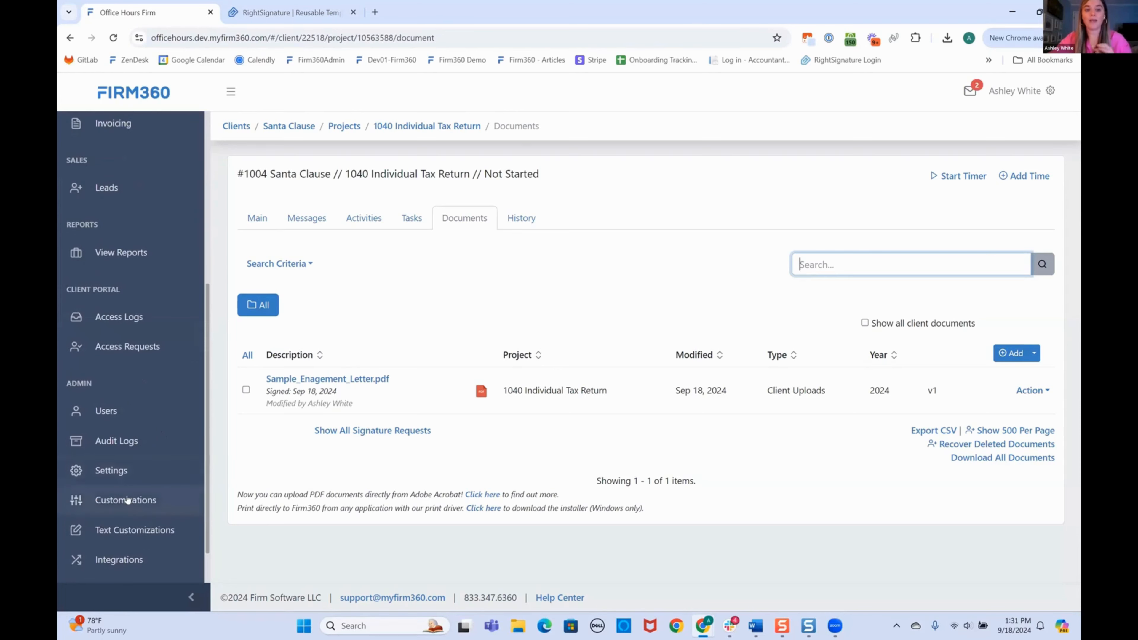
{"action": "left_click", "coordinate": [129, 500]}
{"action": "scroll", "coordinate": [281, 532], "scroll_direction": "down", "scroll_amount": 5}
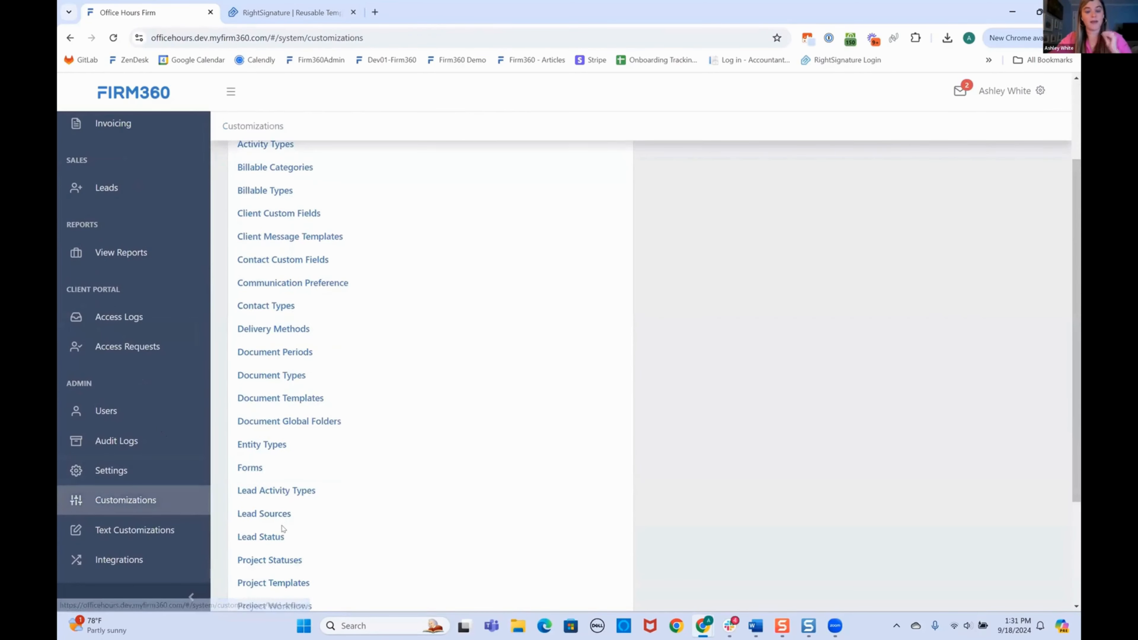
{"action": "left_click", "coordinate": [278, 524]}
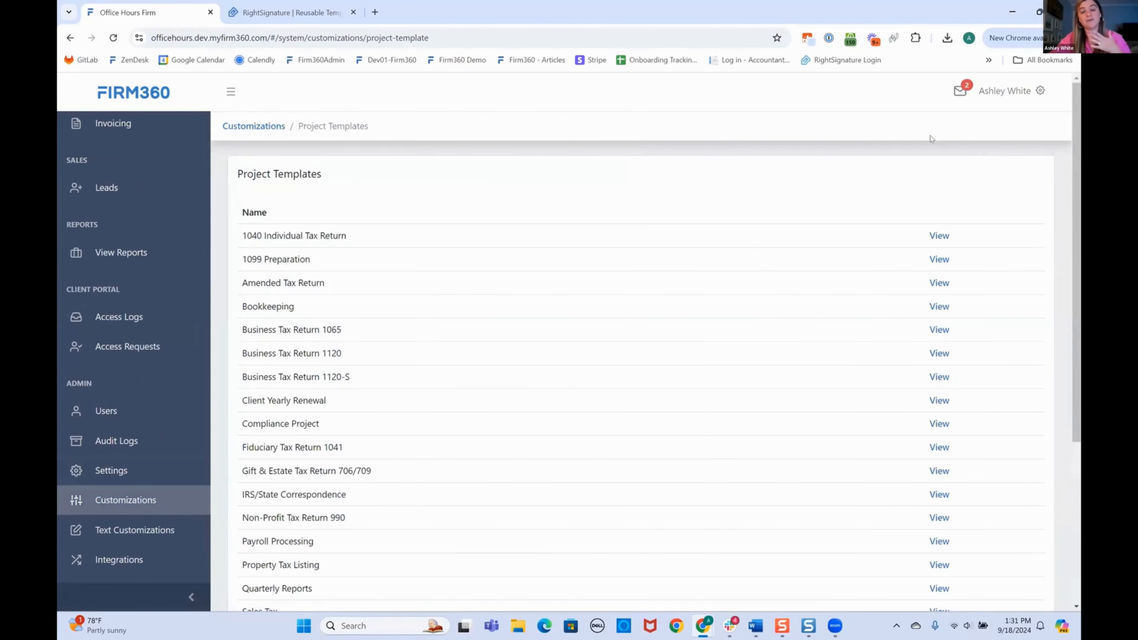
View the 1040 Individual Tax Return template and scroll through its tasks to the Client Actions.
{"action": "left_click", "coordinate": [938, 236]}
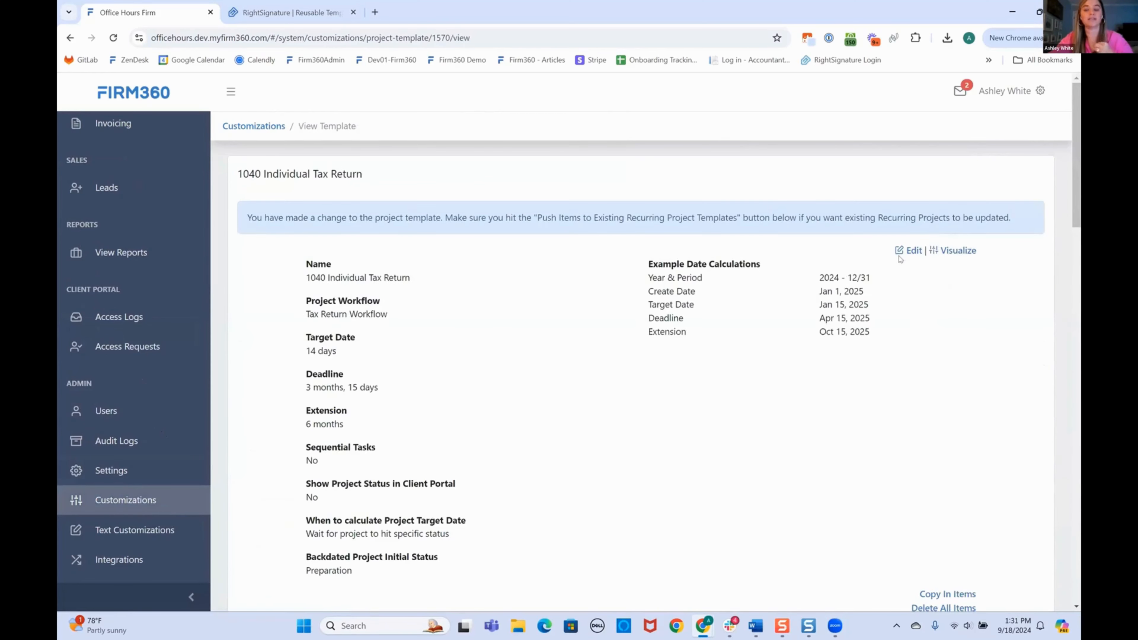
{"action": "scroll", "coordinate": [591, 363], "scroll_direction": "down", "scroll_amount": 5}
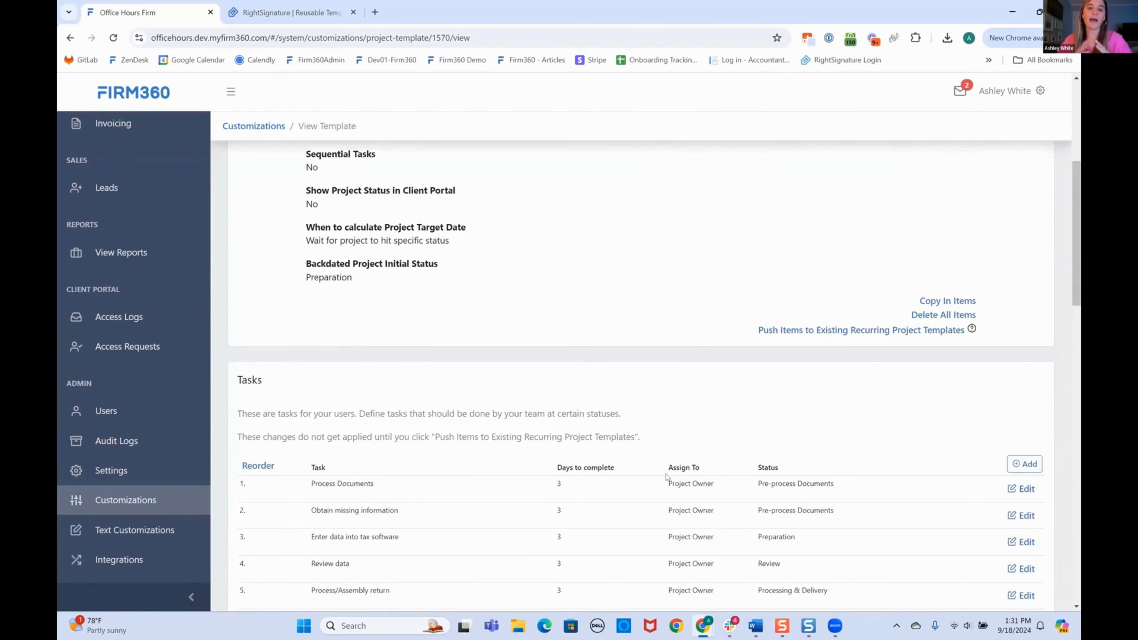
{"action": "scroll", "coordinate": [666, 477], "scroll_direction": "down", "scroll_amount": 1}
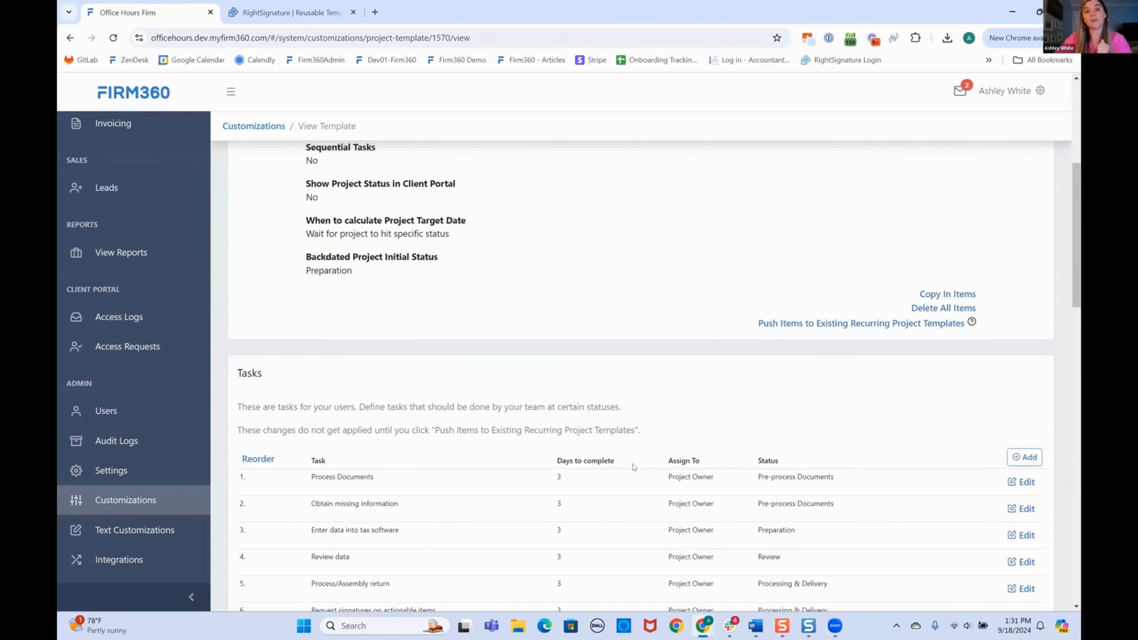
{"action": "scroll", "coordinate": [633, 467], "scroll_direction": "down", "scroll_amount": 6}
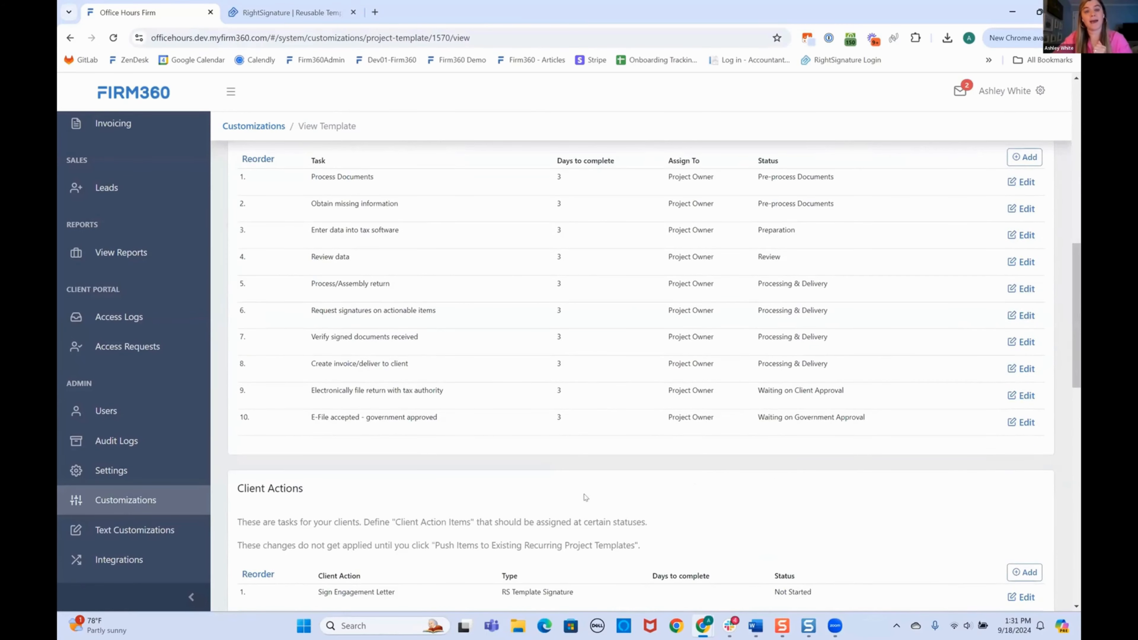
{"action": "scroll", "coordinate": [670, 528], "scroll_direction": "down", "scroll_amount": 1}
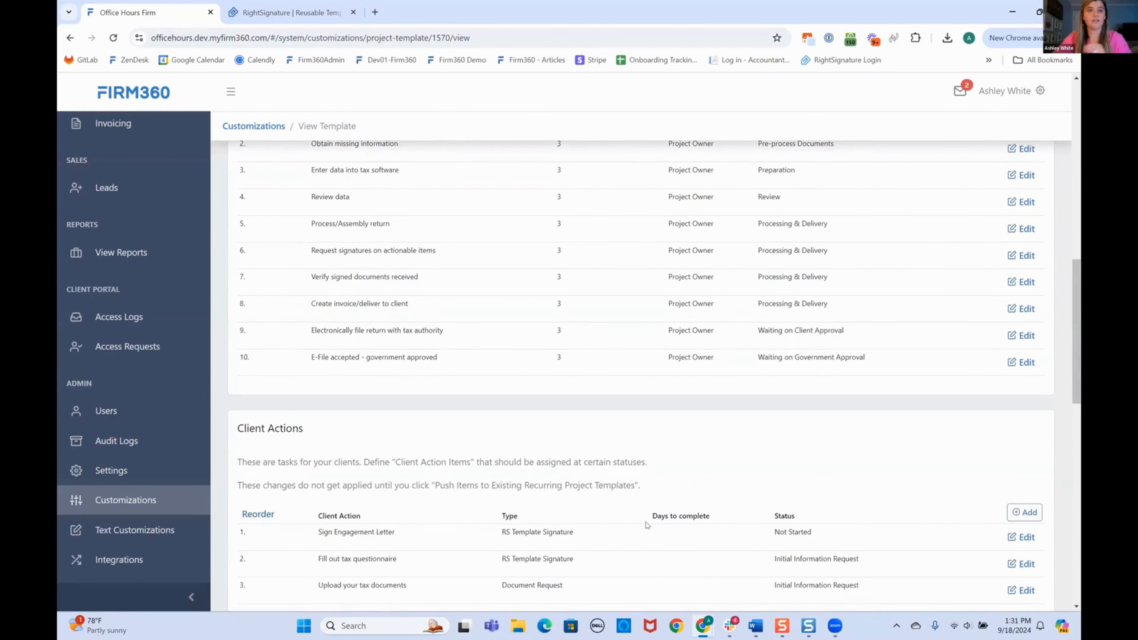